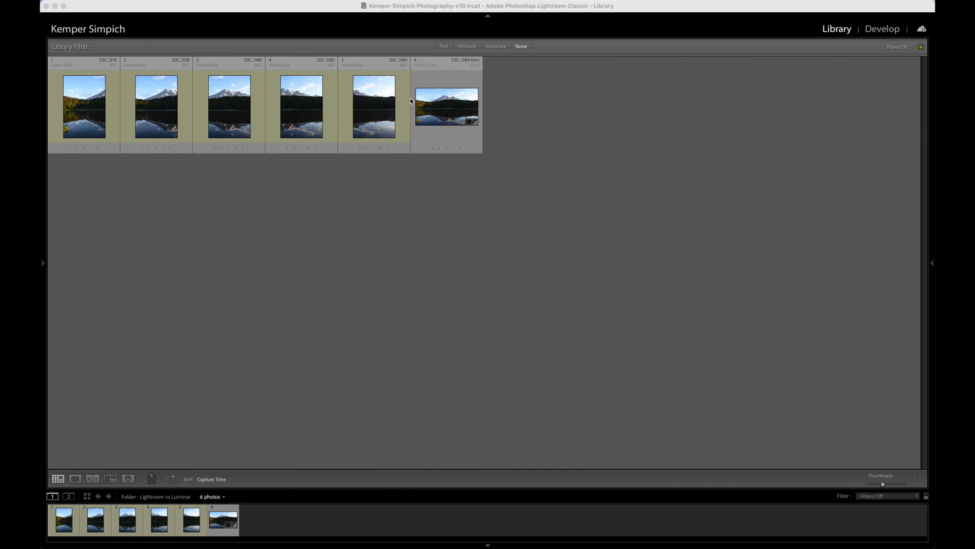
Step: Open the stitched panorama DSC_1584-Pano.dng in the Develop module
{"action": "double_click", "coordinate": [449, 112]}
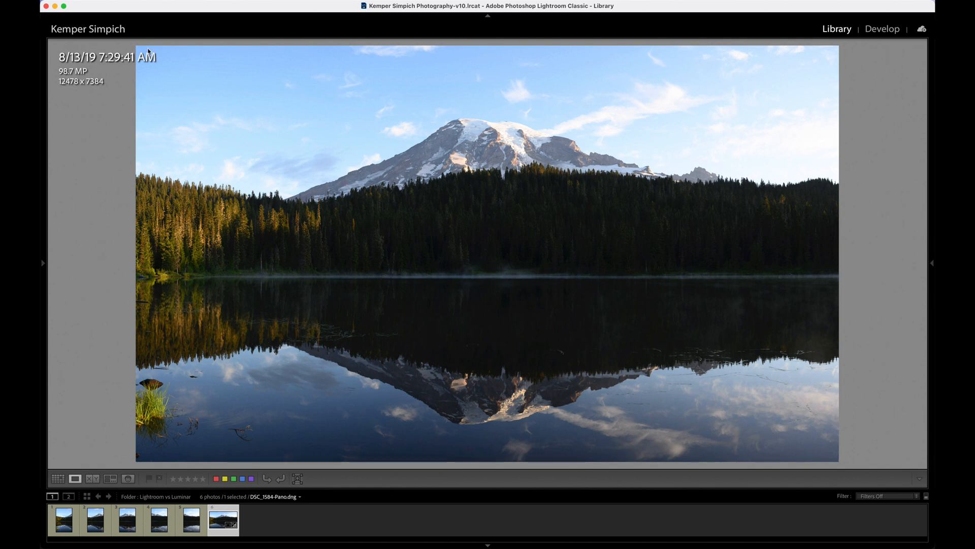
{"action": "key", "text": "d"}
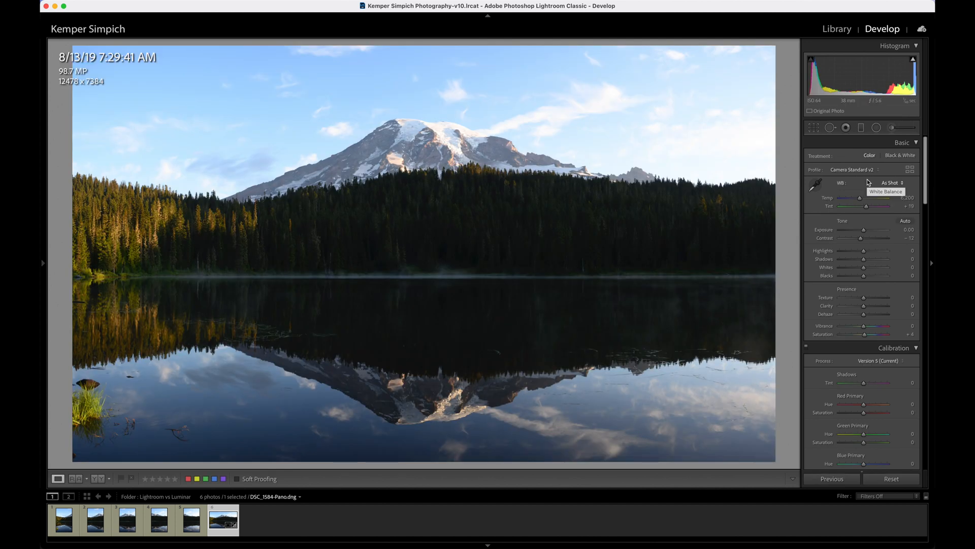
Step: Look through the develop adjustments from Basic, Calibration and Tone Curve down to Lens Corrections and Transform
{"action": "scroll", "coordinate": [874, 279], "scroll_direction": "down", "scroll_amount": 15}
{"action": "scroll", "coordinate": [874, 278], "scroll_direction": "up", "scroll_amount": 15}
{"action": "scroll", "coordinate": [867, 284], "scroll_direction": "down", "scroll_amount": 1}
{"action": "scroll", "coordinate": [867, 283], "scroll_direction": "down", "scroll_amount": 10}
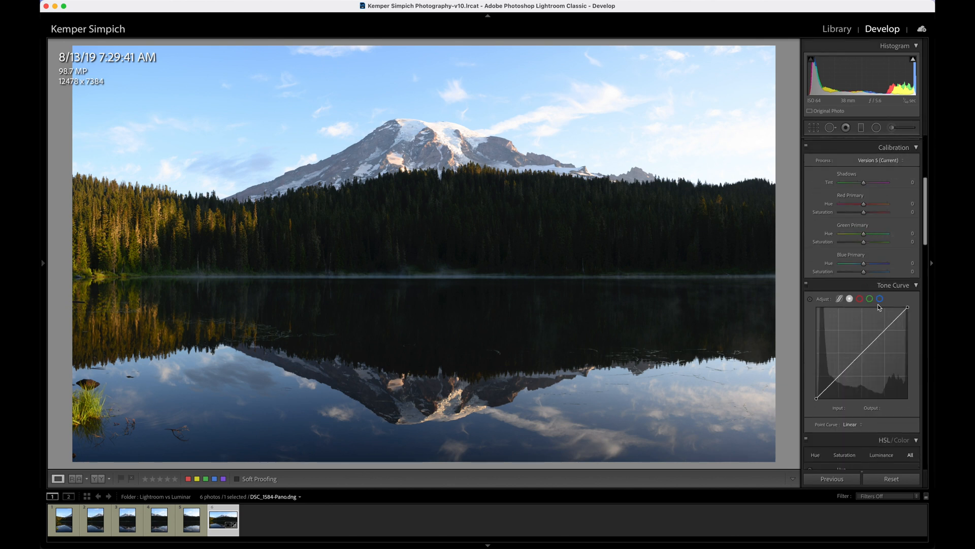
{"action": "scroll", "coordinate": [871, 387], "scroll_direction": "down", "scroll_amount": 15}
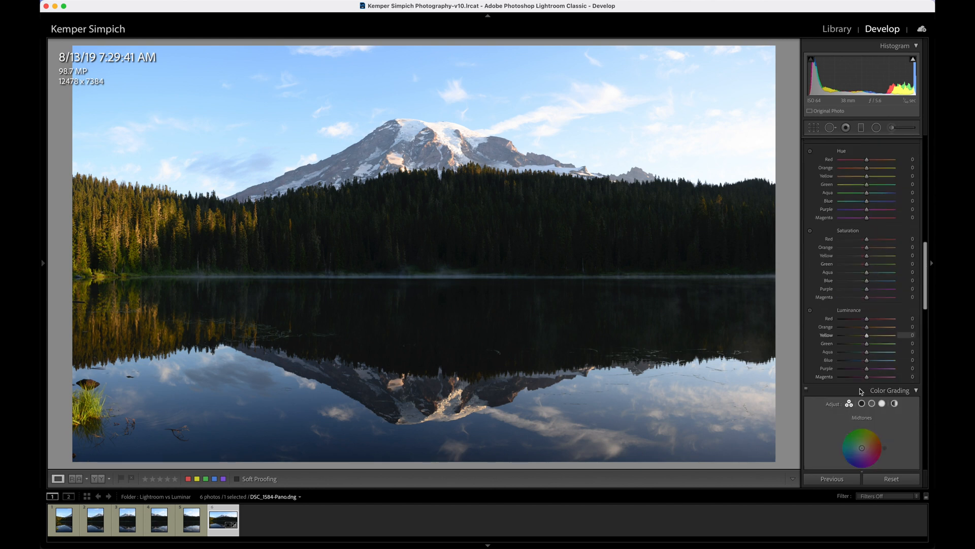
{"action": "scroll", "coordinate": [868, 380], "scroll_direction": "down", "scroll_amount": 4}
{"action": "scroll", "coordinate": [863, 377], "scroll_direction": "down", "scroll_amount": 2}
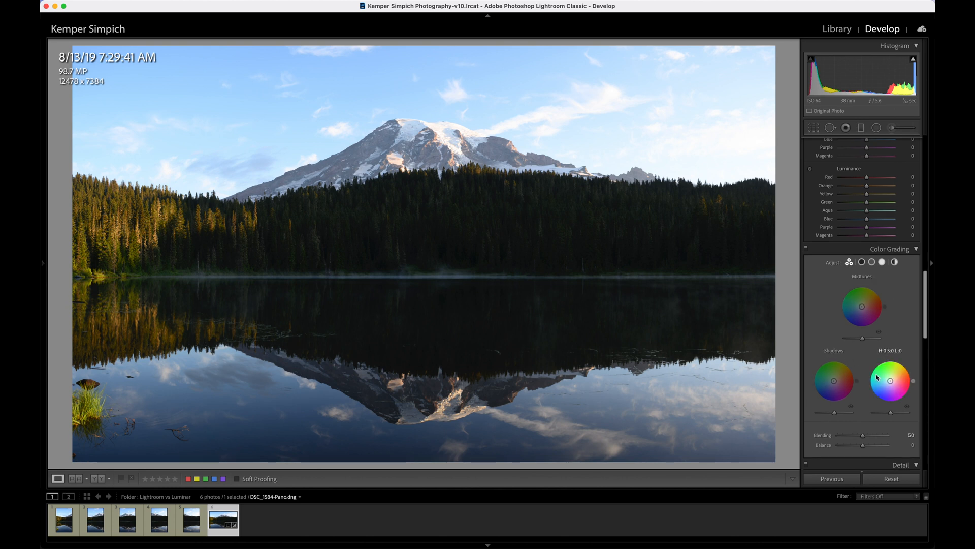
{"action": "scroll", "coordinate": [880, 376], "scroll_direction": "down", "scroll_amount": 12}
{"action": "scroll", "coordinate": [875, 374], "scroll_direction": "down", "scroll_amount": 5}
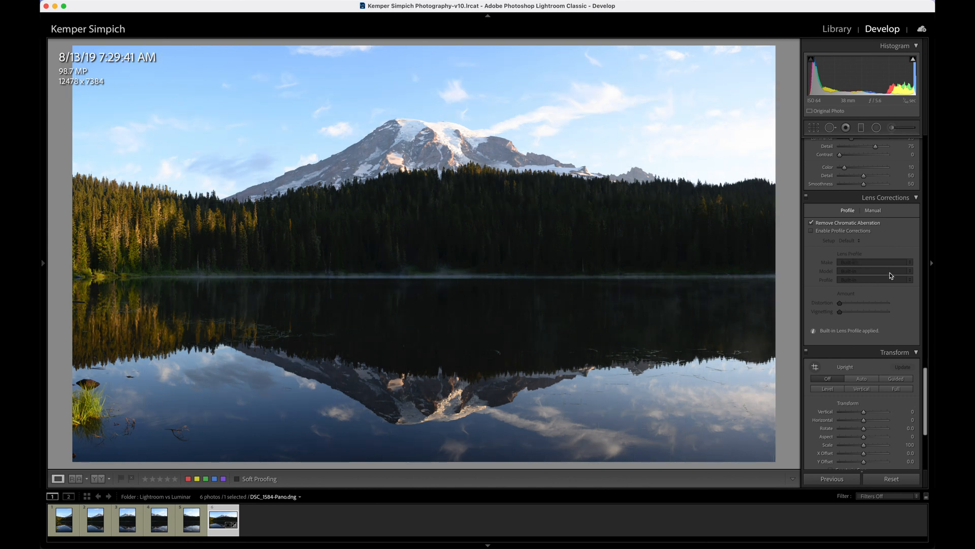
{"action": "scroll", "coordinate": [877, 203], "scroll_direction": "up", "scroll_amount": 15}
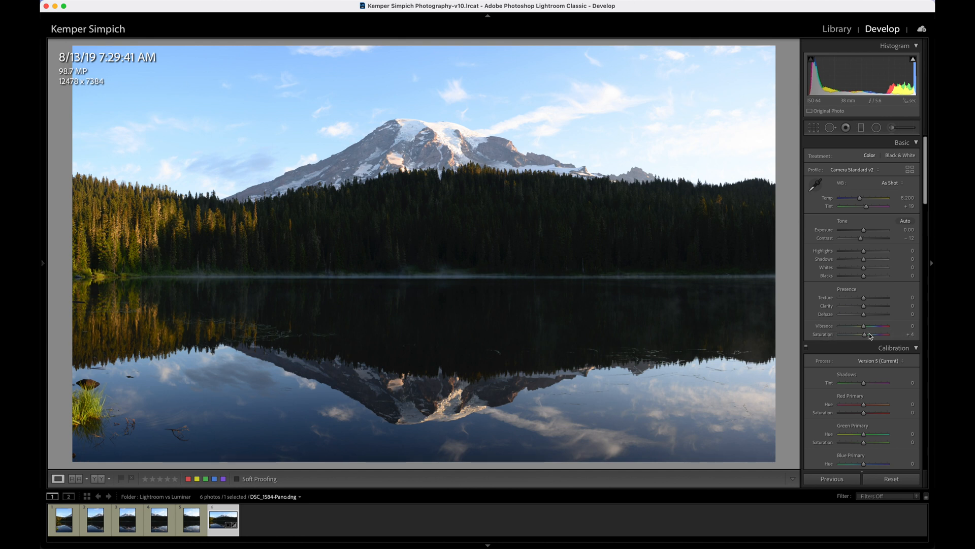
Step: Reset the basic Saturation and Contrast of the panorama to 0
{"action": "left_click", "coordinate": [909, 334]}
{"action": "type", "text": "0"}
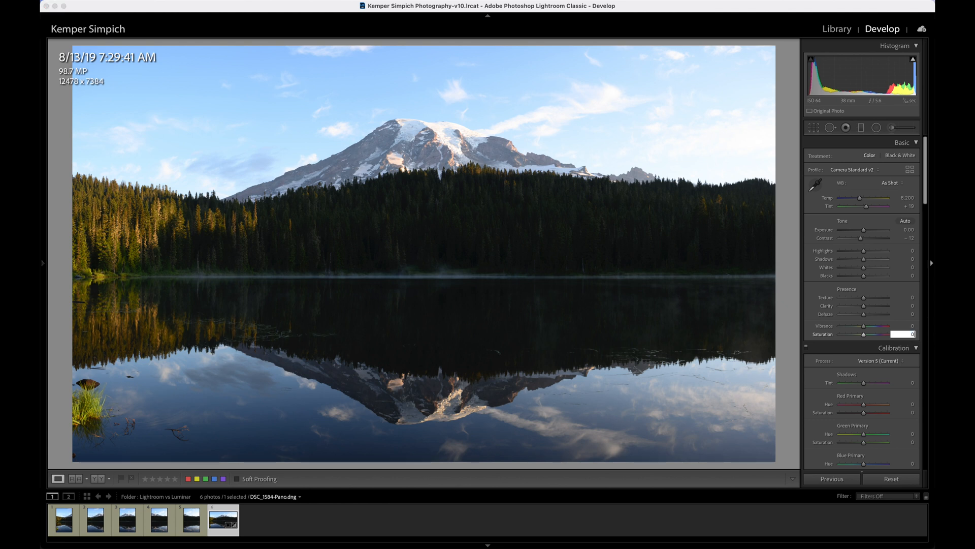
{"action": "left_click", "coordinate": [909, 238]}
{"action": "type", "text": "0"}
{"action": "left_click", "coordinate": [780, 219]}
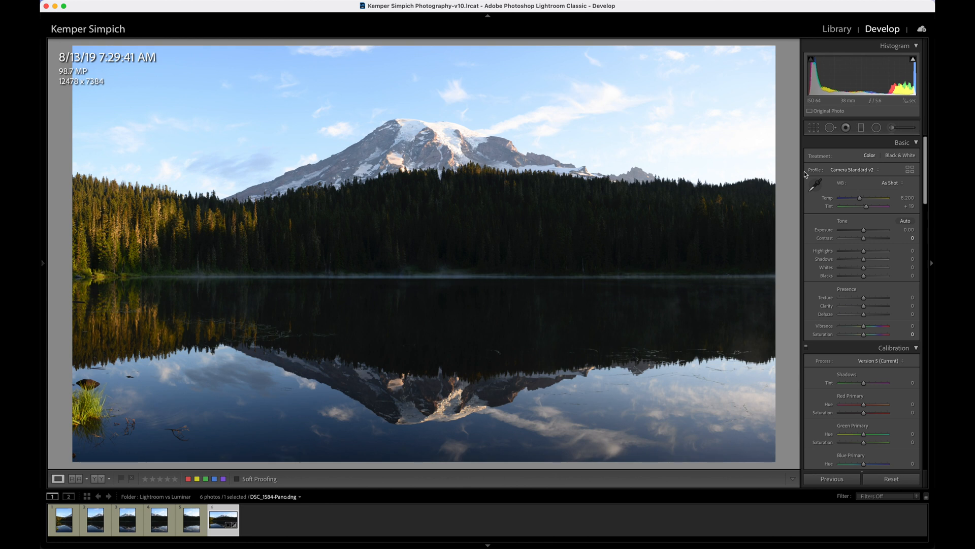
Step: Browse the camera profiles and preview their looks on the photo, keeping Camera Standard v2
{"action": "left_click", "coordinate": [869, 171]}
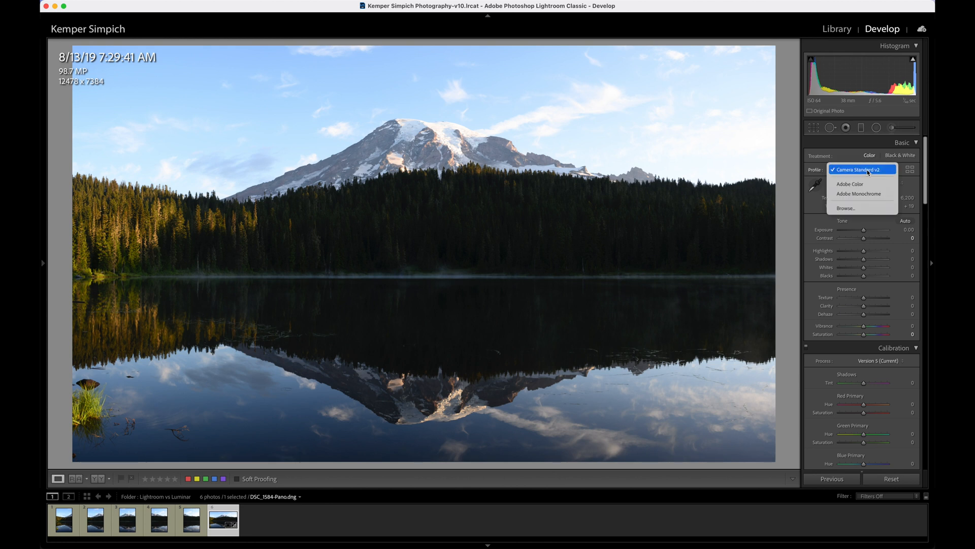
{"action": "left_click", "coordinate": [861, 209]}
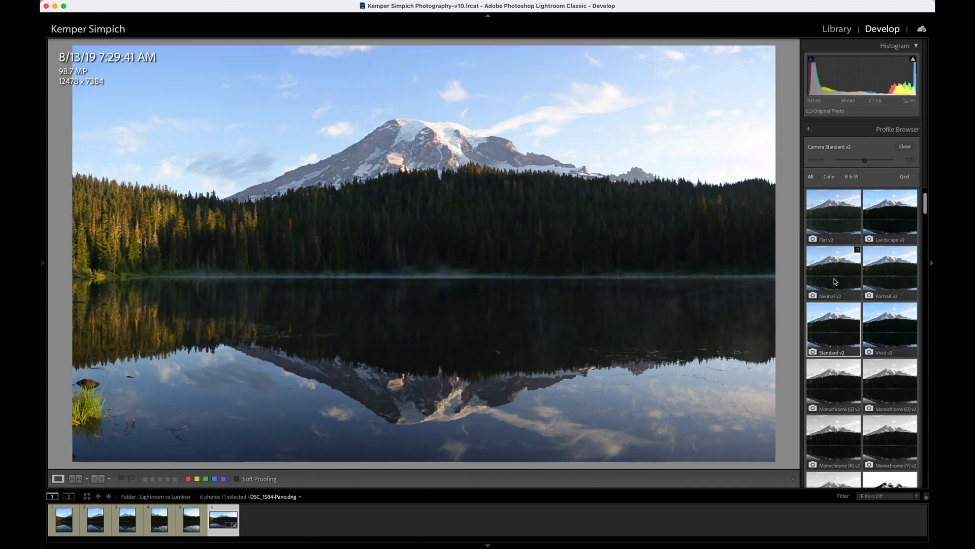
{"action": "scroll", "coordinate": [835, 282], "scroll_direction": "down", "scroll_amount": 5}
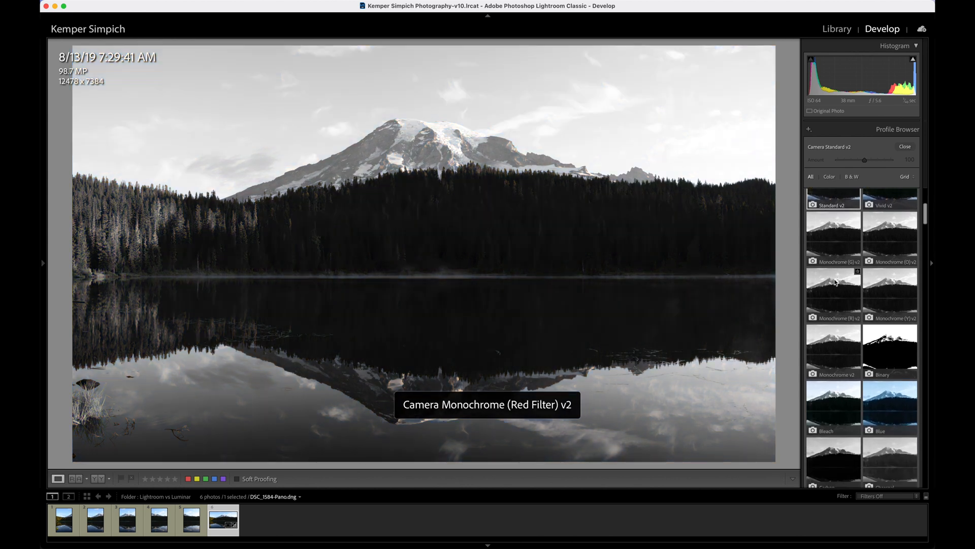
{"action": "scroll", "coordinate": [835, 282], "scroll_direction": "down", "scroll_amount": 2}
{"action": "scroll", "coordinate": [851, 312], "scroll_direction": "down", "scroll_amount": 2}
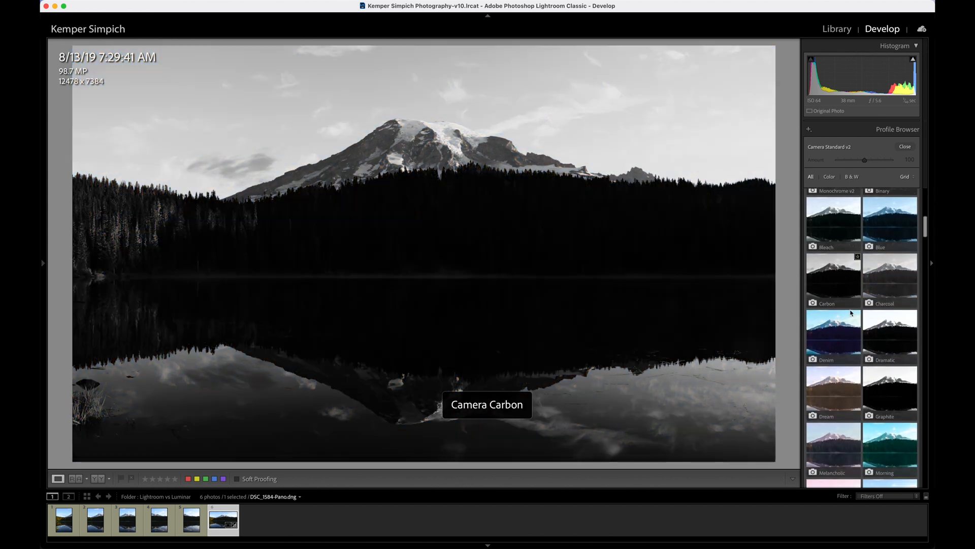
{"action": "scroll", "coordinate": [851, 313], "scroll_direction": "down", "scroll_amount": 1}
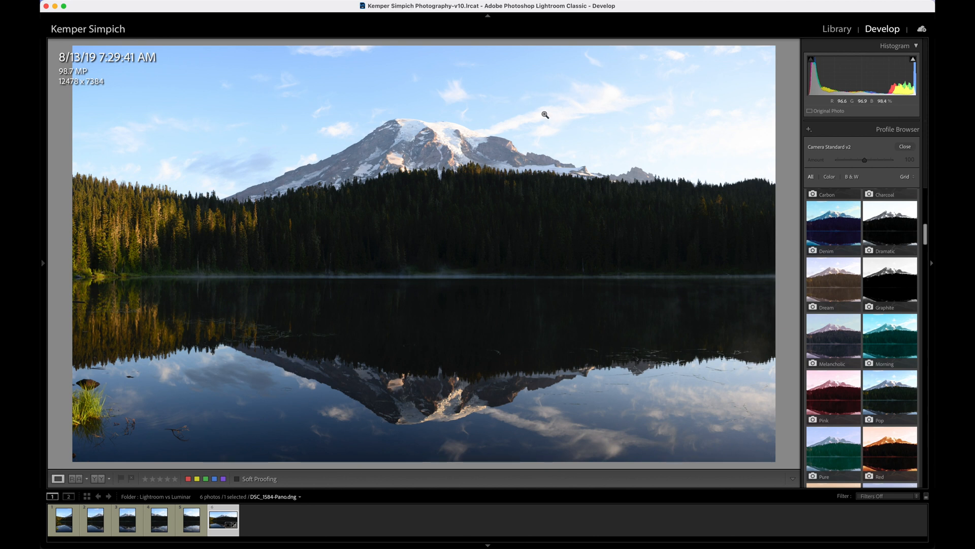
{"action": "scroll", "coordinate": [897, 401], "scroll_direction": "down", "scroll_amount": 5}
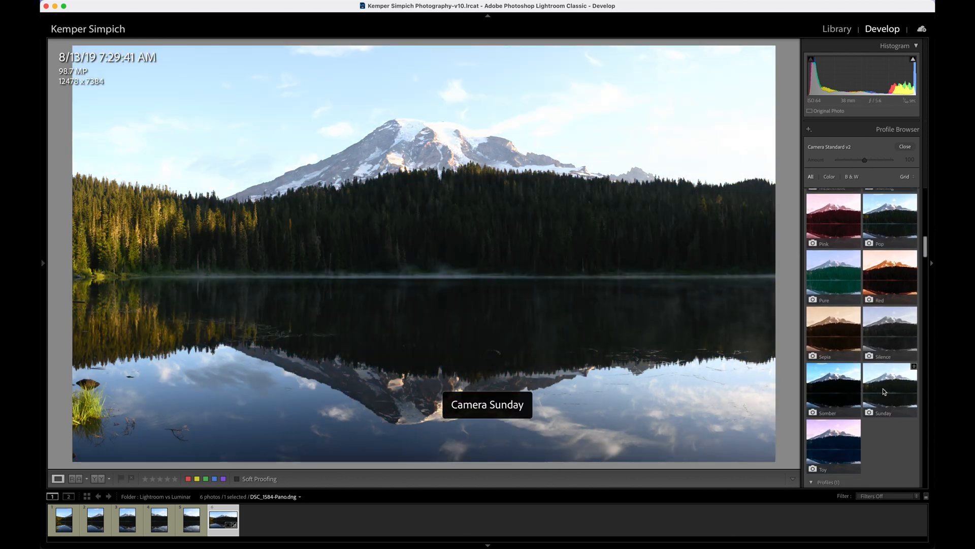
{"action": "scroll", "coordinate": [896, 388], "scroll_direction": "up", "scroll_amount": 5}
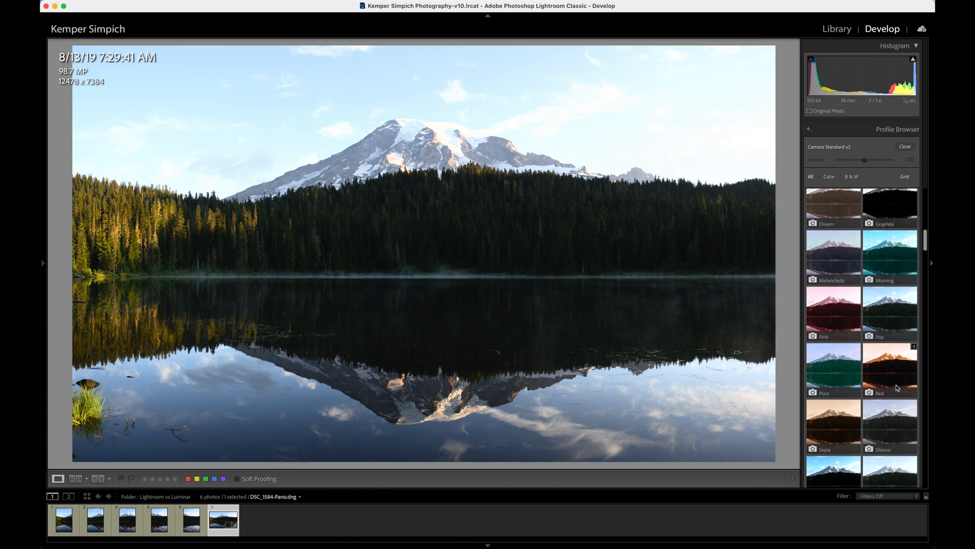
{"action": "scroll", "coordinate": [891, 292], "scroll_direction": "up", "scroll_amount": 6}
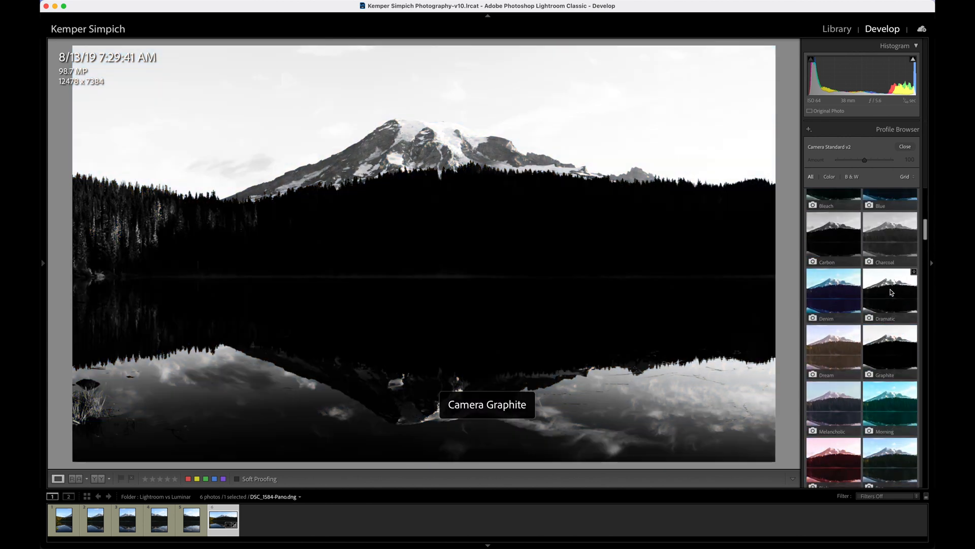
{"action": "scroll", "coordinate": [894, 300], "scroll_direction": "up", "scroll_amount": 5}
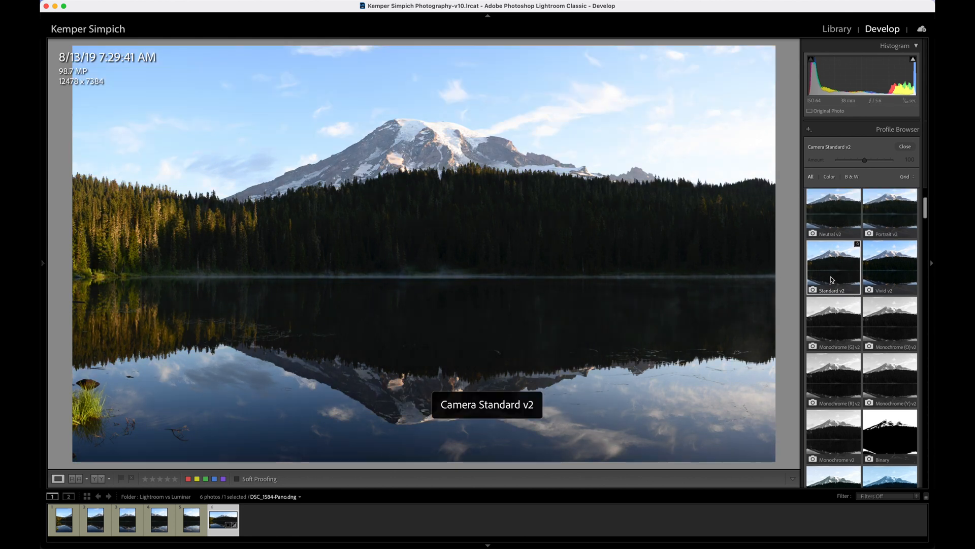
{"action": "left_click", "coordinate": [906, 147]}
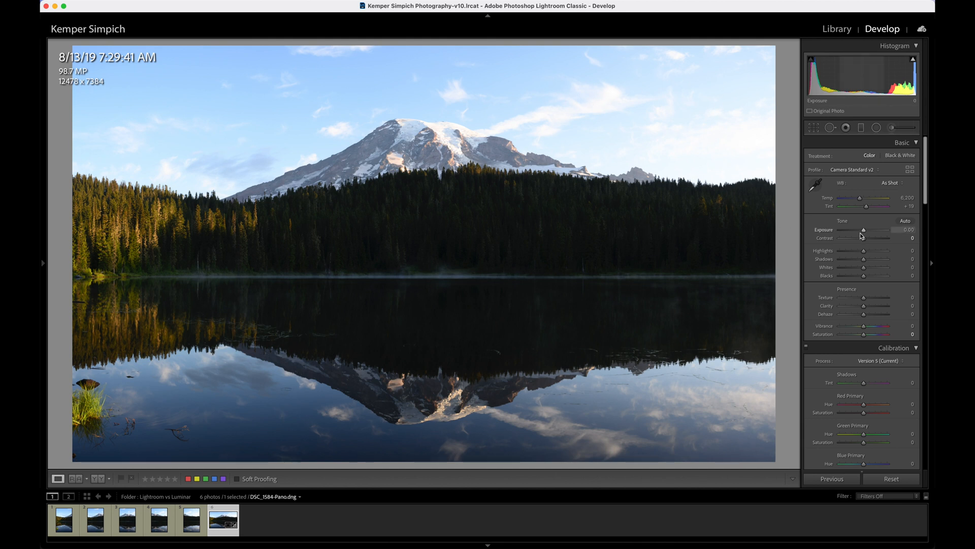
Step: Set the panorama's Highlights to -60 and Shadows to +20
{"action": "mouse_move", "coordinate": [863, 252]}
{"action": "left_mouse_down"}
{"action": "mouse_move", "coordinate": [850, 253]}
{"action": "mouse_move", "coordinate": [869, 260]}
{"action": "left_mouse_up"}
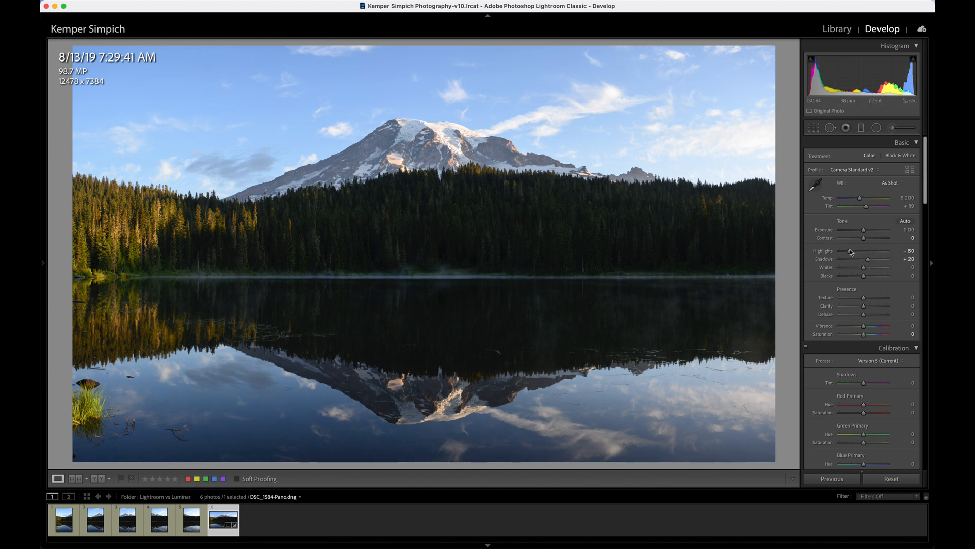
{"action": "left_click_drag", "start_coordinate": [868, 261], "coordinate": [869, 261]}
Step: Set the Blue Primary saturation in Calibration to +100 and compare the photo with and without the calibration
{"action": "scroll", "coordinate": [863, 422], "scroll_direction": "down", "scroll_amount": 5}
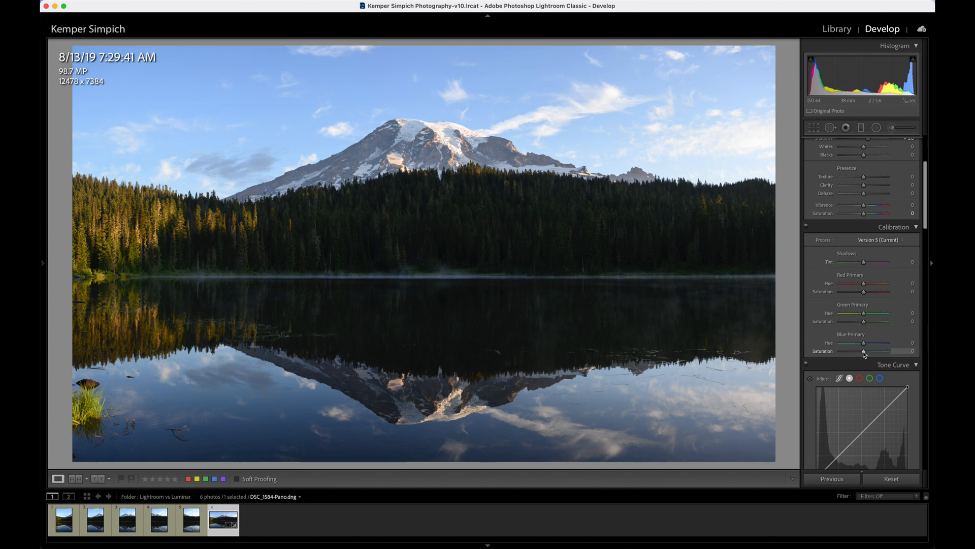
{"action": "left_click_drag", "start_coordinate": [864, 352], "coordinate": [864, 352]}
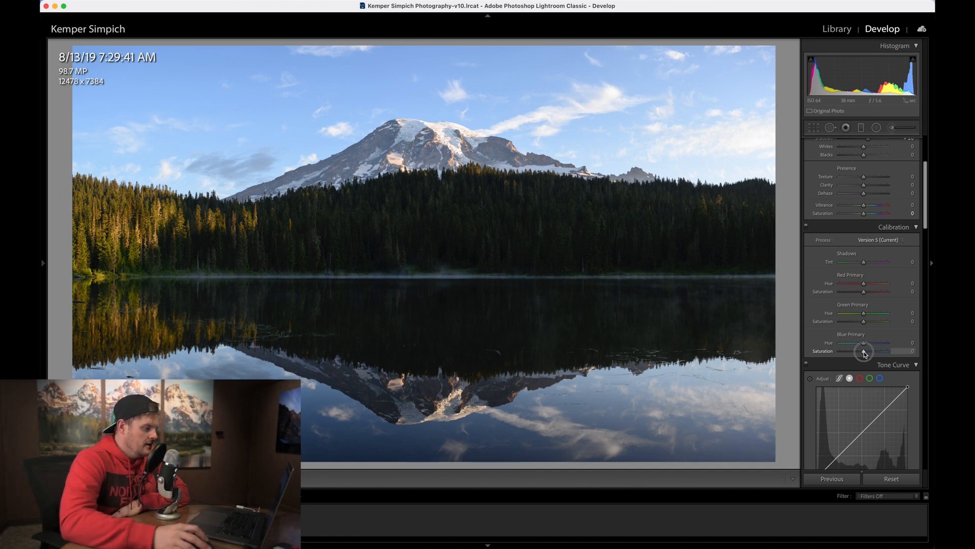
{"action": "left_click_drag", "start_coordinate": [865, 353], "coordinate": [909, 351]}
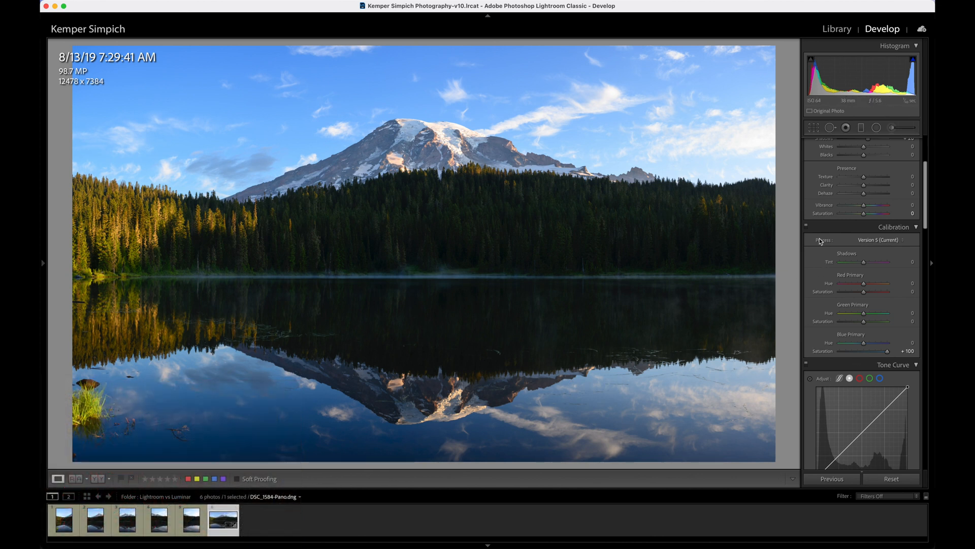
{"action": "left_click", "coordinate": [806, 226]}
{"action": "left_click", "coordinate": [806, 225]}
{"action": "left_click", "coordinate": [806, 226]}
{"action": "left_click", "coordinate": [806, 226]}
Step: Switch the tone curve to parametric adjustment and raise Lights to +32
{"action": "scroll", "coordinate": [881, 401], "scroll_direction": "down", "scroll_amount": 4}
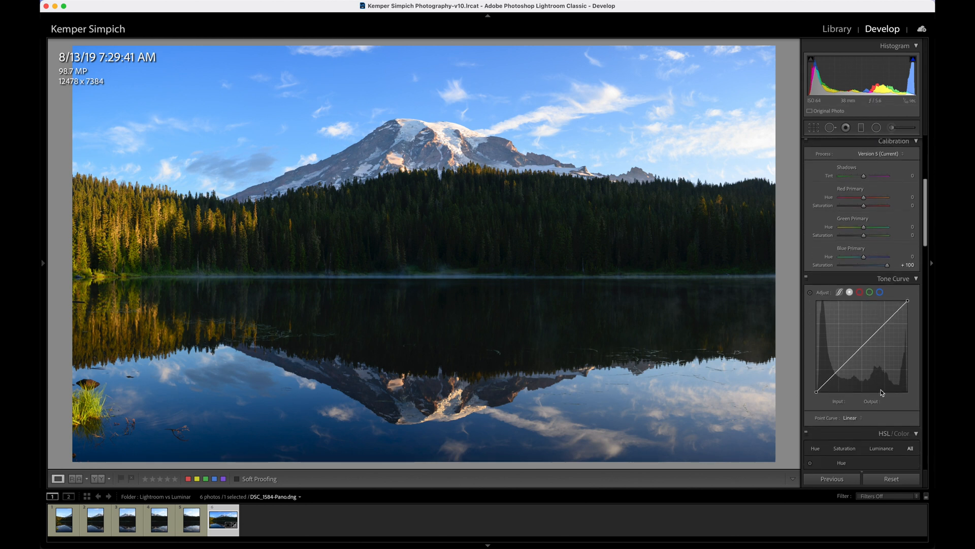
{"action": "left_click", "coordinate": [840, 293]}
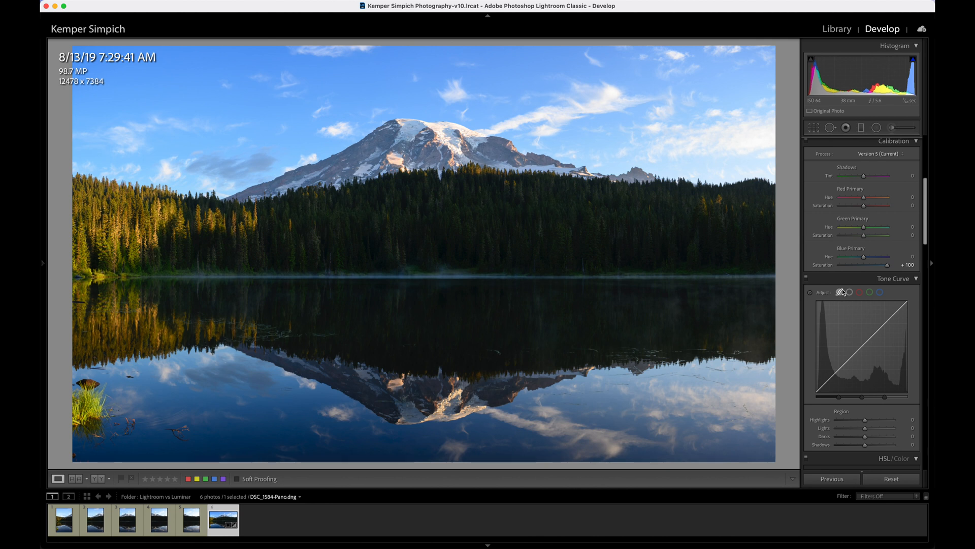
{"action": "scroll", "coordinate": [880, 401], "scroll_direction": "down", "scroll_amount": 1}
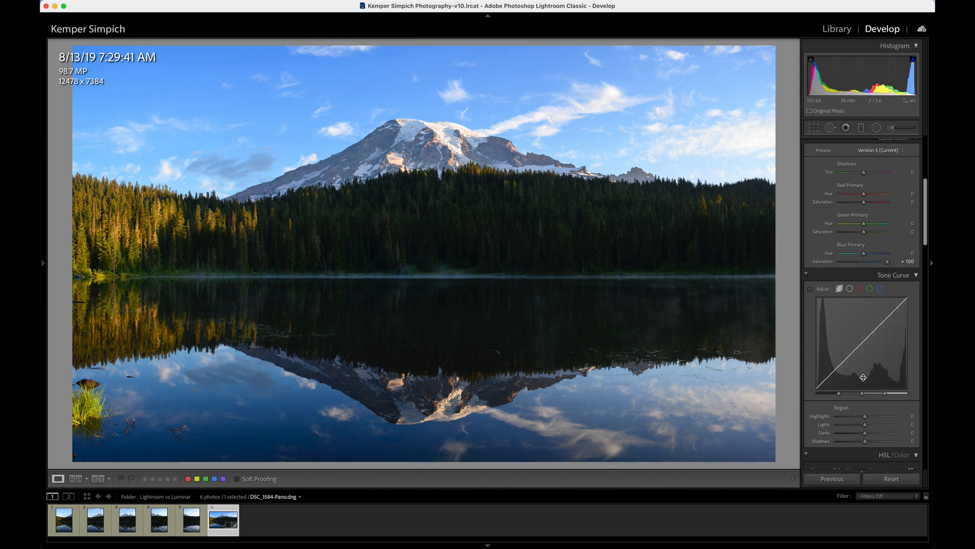
{"action": "left_click_drag", "start_coordinate": [866, 428], "coordinate": [876, 425]}
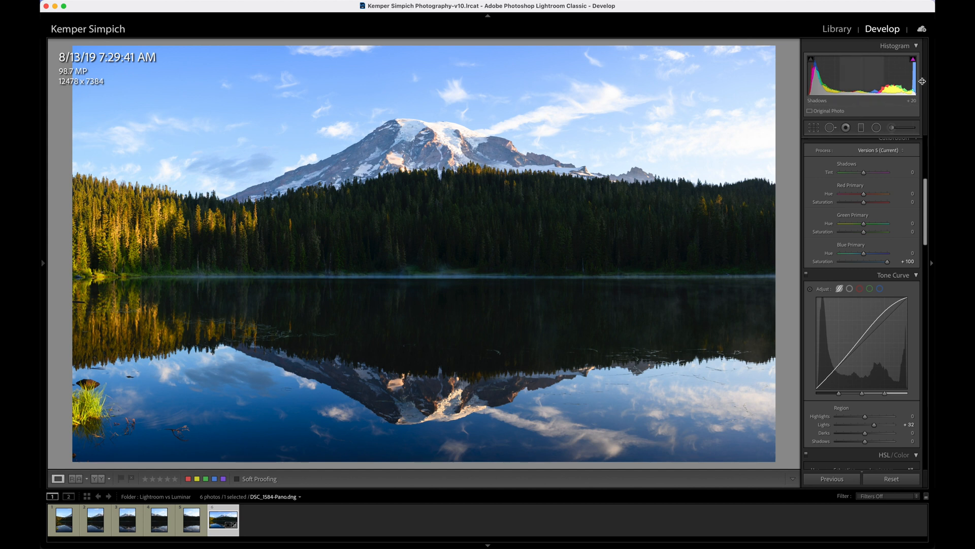
{"action": "mouse_move", "coordinate": [914, 60]}
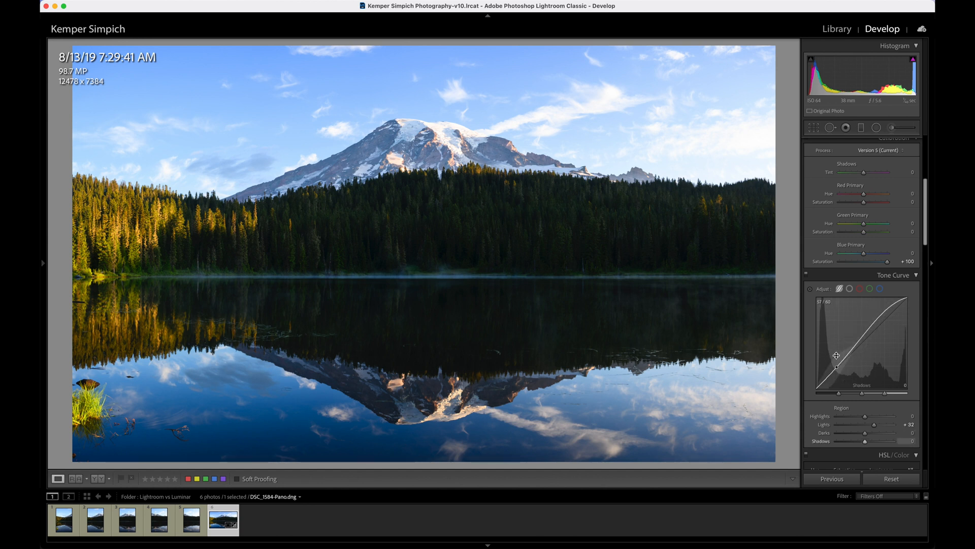
Step: Anchor the point curve at three evenly spaced points, lift its black point to output 13, and hide the photo info overlay
{"action": "left_click", "coordinate": [850, 289]}
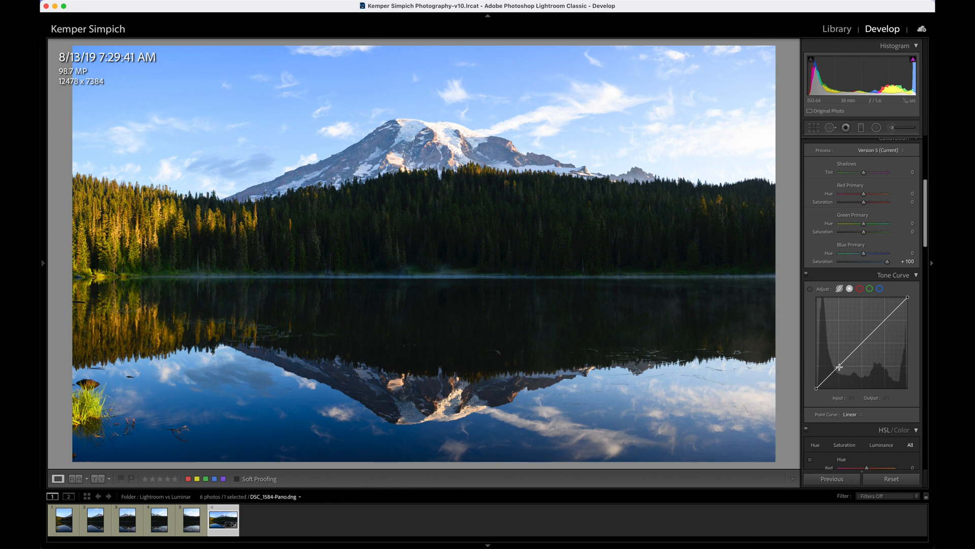
{"action": "left_click", "coordinate": [863, 343]}
{"action": "left_click", "coordinate": [884, 322]}
{"action": "left_click_drag", "start_coordinate": [816, 388], "coordinate": [816, 386]}
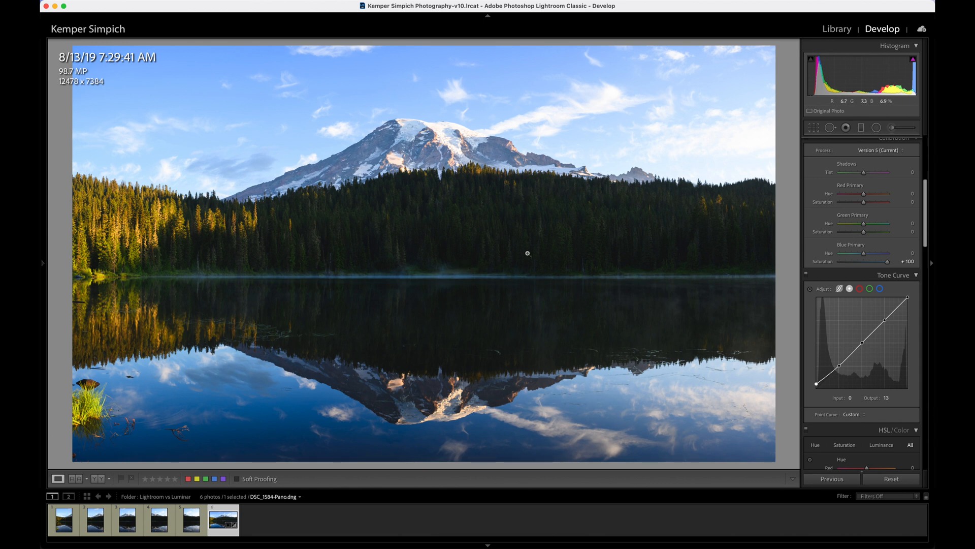
{"action": "key", "text": "i"}
{"action": "key", "text": "i"}
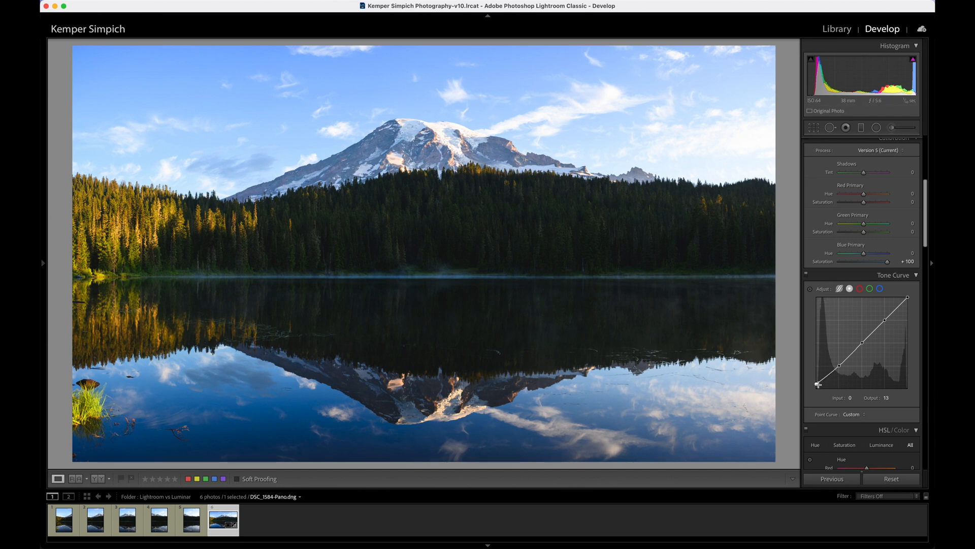
{"action": "left_click_drag", "start_coordinate": [816, 383], "coordinate": [816, 384]}
{"action": "left_click_drag", "start_coordinate": [885, 320], "coordinate": [885, 320]}
Step: Reduce the HSL saturation of Blue to -8 and Yellow to -17
{"action": "scroll", "coordinate": [877, 399], "scroll_direction": "down", "scroll_amount": 5}
{"action": "scroll", "coordinate": [880, 402], "scroll_direction": "down", "scroll_amount": 7}
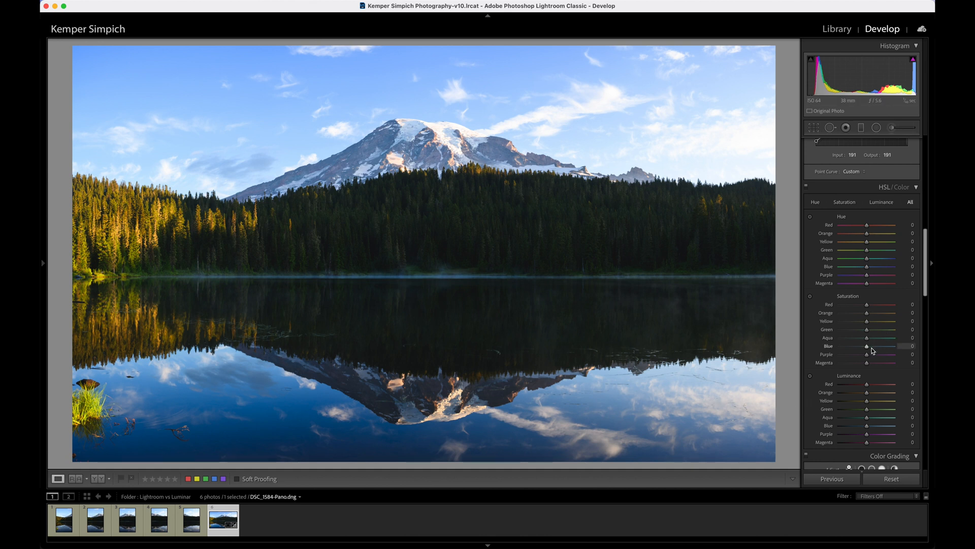
{"action": "left_click_drag", "start_coordinate": [868, 349], "coordinate": [867, 346]}
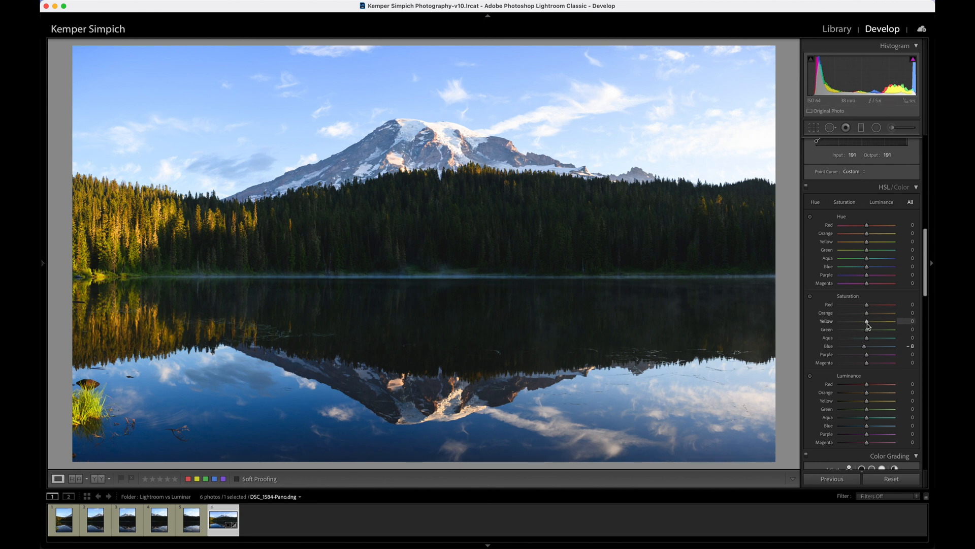
{"action": "left_click_drag", "start_coordinate": [868, 323], "coordinate": [862, 322]}
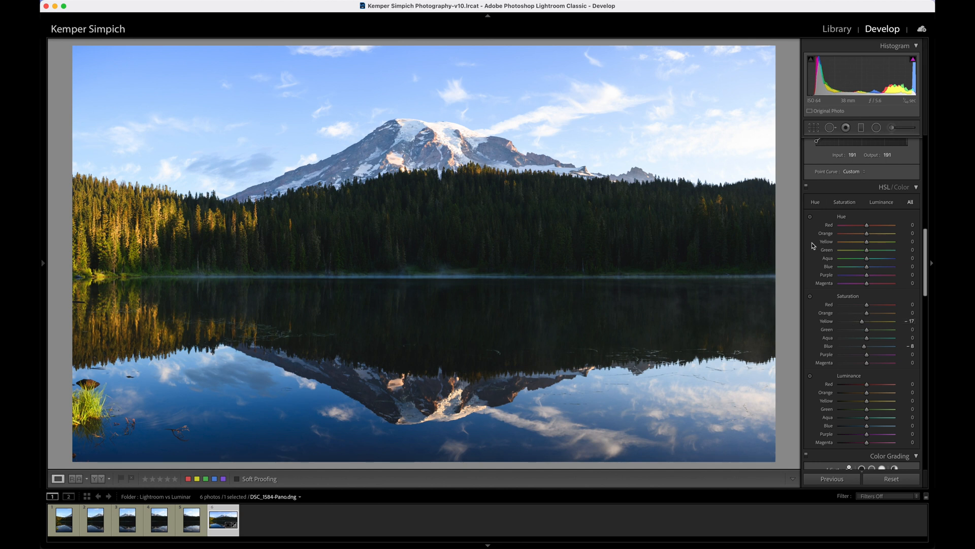
Step: Reduce HSL saturation to -35 for Orange and -36 for Yellow by sampling the sunlit trees with the targeted adjustment tool
{"action": "left_click", "coordinate": [809, 294]}
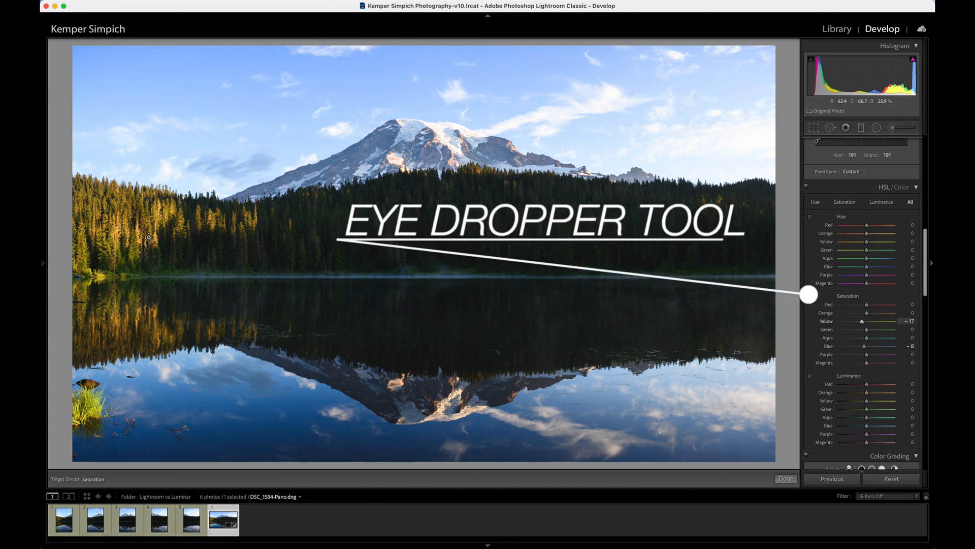
{"action": "left_click_drag", "start_coordinate": [138, 223], "coordinate": [138, 237]}
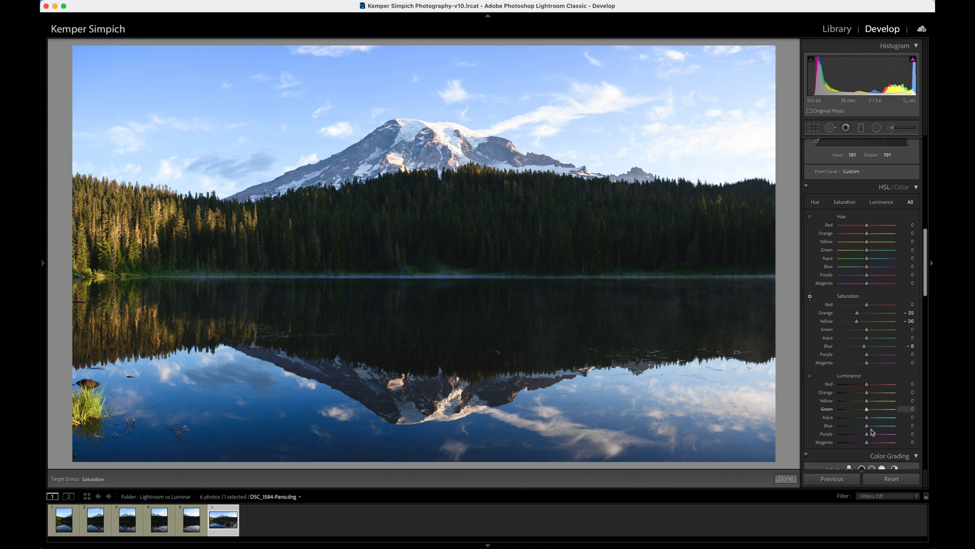
Step: Try raising the HSL luminance of Orange to +28 and Yellow to +60, and reset the Red, Orange and Yellow luminance
{"action": "scroll", "coordinate": [861, 386], "scroll_direction": "down", "scroll_amount": 3}
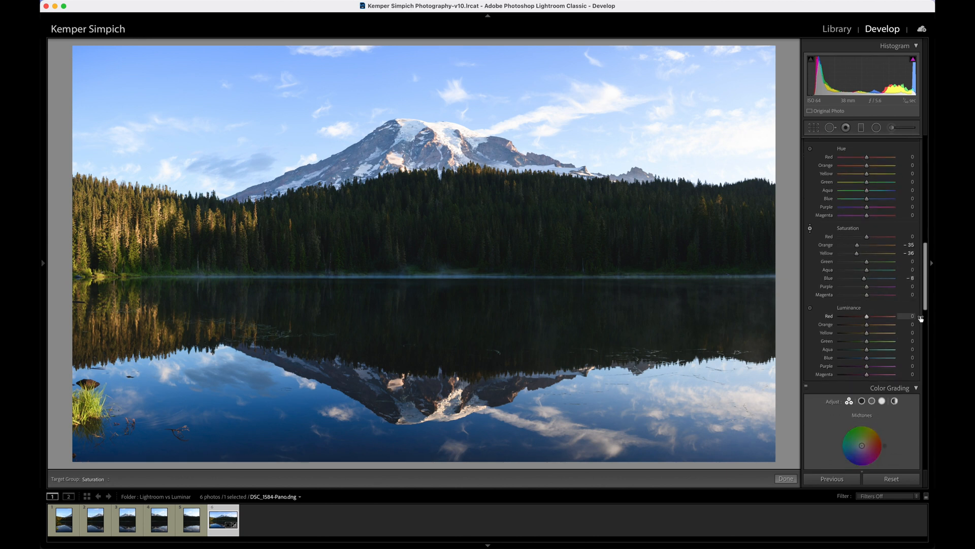
{"action": "mouse_move", "coordinate": [868, 317]}
{"action": "left_mouse_down"}
{"action": "mouse_move", "coordinate": [910, 323]}
{"action": "mouse_move", "coordinate": [873, 325]}
{"action": "left_mouse_up"}
{"action": "double_click", "coordinate": [830, 316]}
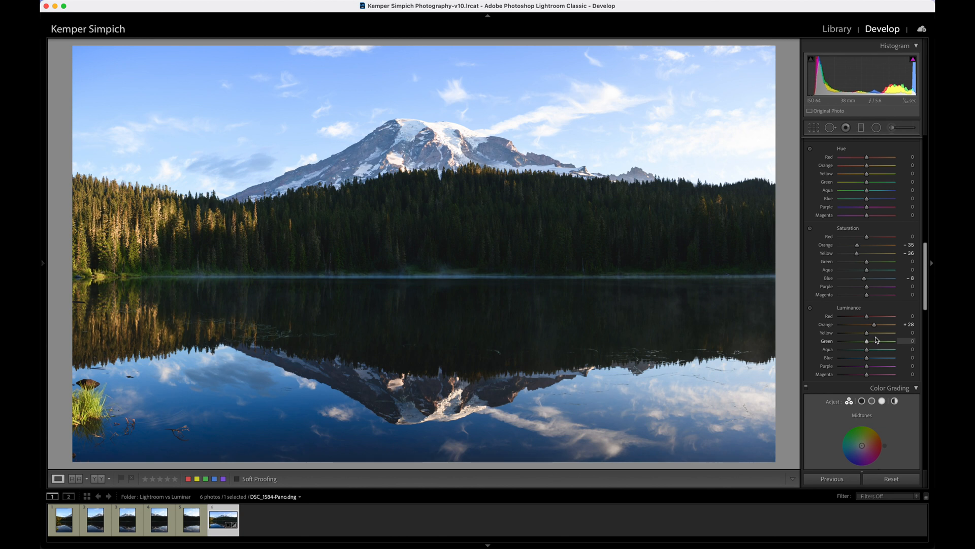
{"action": "mouse_move", "coordinate": [867, 332]}
{"action": "left_mouse_down"}
{"action": "mouse_move", "coordinate": [910, 335]}
{"action": "mouse_move", "coordinate": [879, 334]}
{"action": "left_mouse_up"}
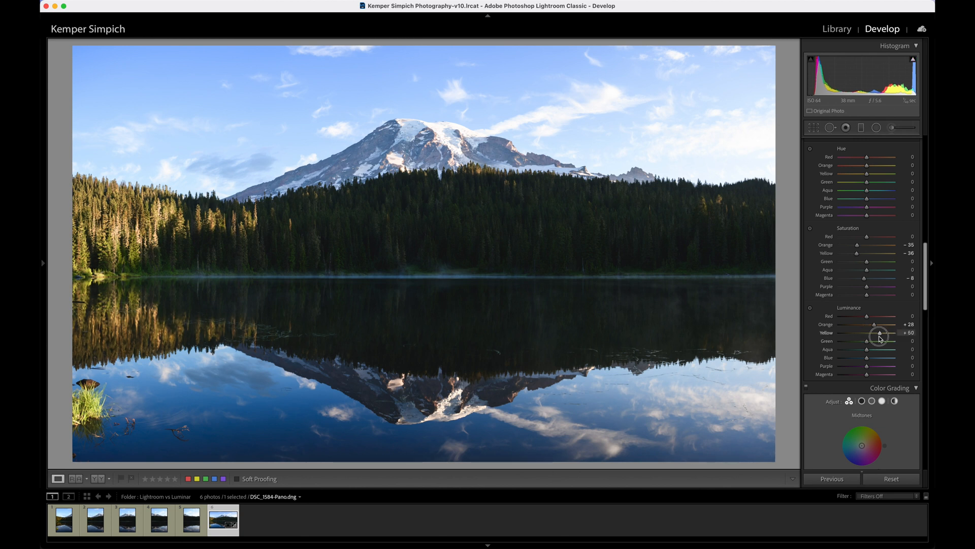
{"action": "double_click", "coordinate": [834, 335]}
{"action": "double_click", "coordinate": [829, 325]}
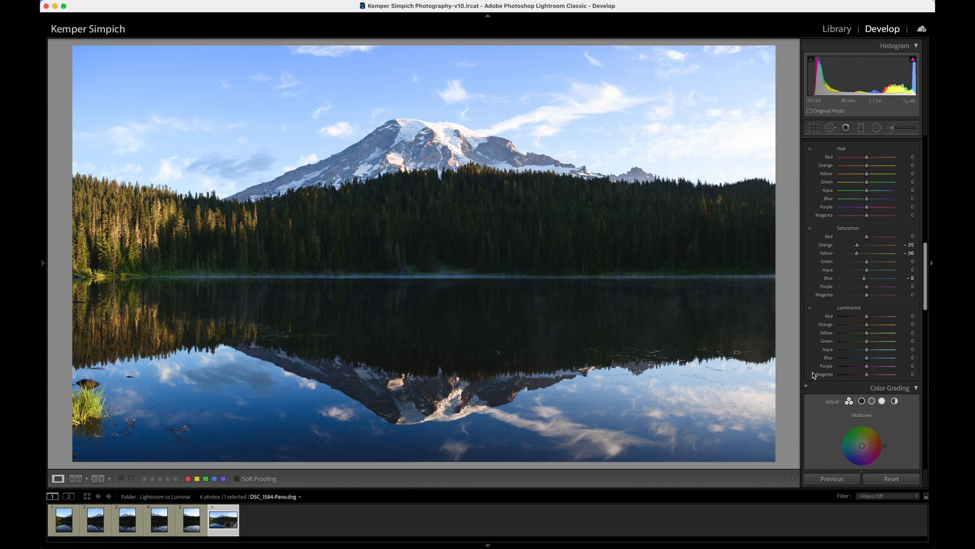
Step: Raise the HSL luminance of Green to +68 and Aqua to +79
{"action": "mouse_move", "coordinate": [867, 343]}
{"action": "left_mouse_down"}
{"action": "mouse_move", "coordinate": [924, 342]}
{"action": "mouse_move", "coordinate": [868, 342]}
{"action": "mouse_move", "coordinate": [915, 348]}
{"action": "mouse_move", "coordinate": [885, 345]}
{"action": "left_mouse_up"}
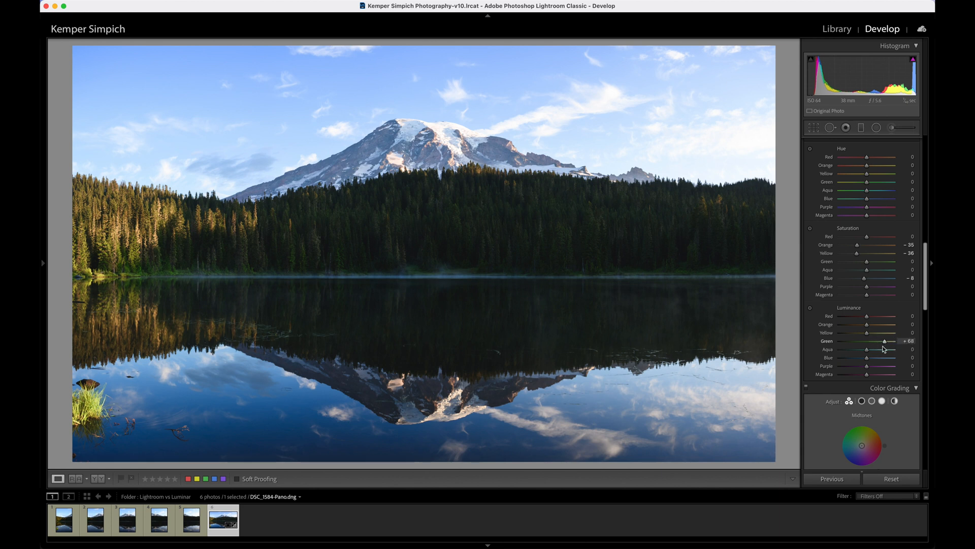
{"action": "left_click_drag", "start_coordinate": [909, 354], "coordinate": [888, 351]}
Step: Try the HSL luminance of Blue at +100 and adjust Purple and Magenta, resetting all three
{"action": "left_click_drag", "start_coordinate": [869, 360], "coordinate": [907, 361]}
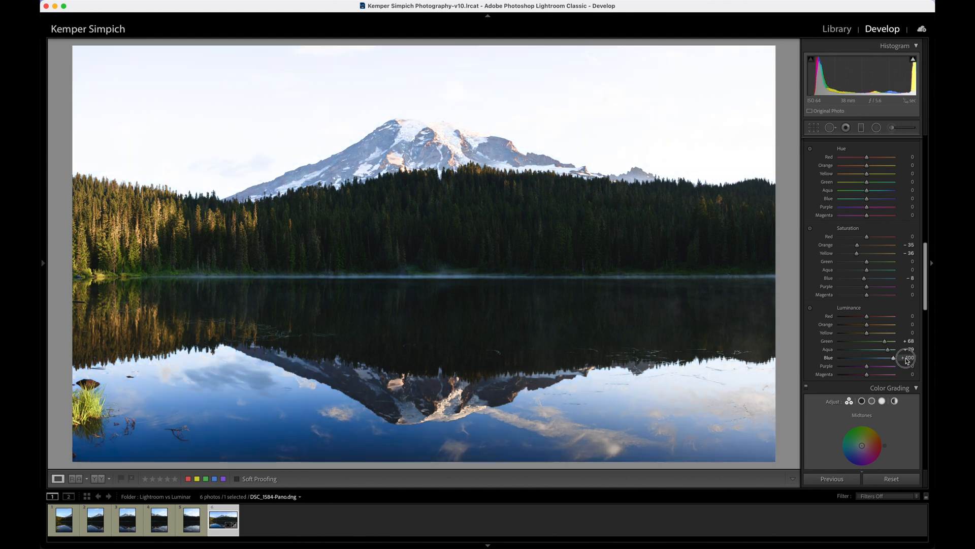
{"action": "double_click", "coordinate": [829, 357]}
{"action": "left_click_drag", "start_coordinate": [867, 367], "coordinate": [884, 378]}
{"action": "double_click", "coordinate": [830, 367]}
{"action": "double_click", "coordinate": [830, 375]}
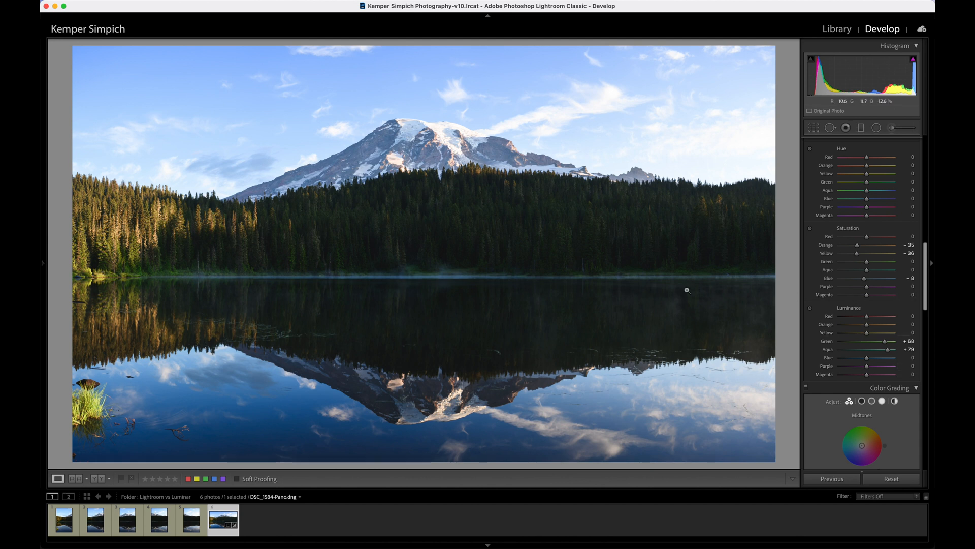
Step: Tint the Color Grading highlights a warm yellow-orange with Hue 43 and Saturation 38
{"action": "scroll", "coordinate": [906, 371], "scroll_direction": "down", "scroll_amount": 5}
{"action": "scroll", "coordinate": [908, 376], "scroll_direction": "down", "scroll_amount": 1}
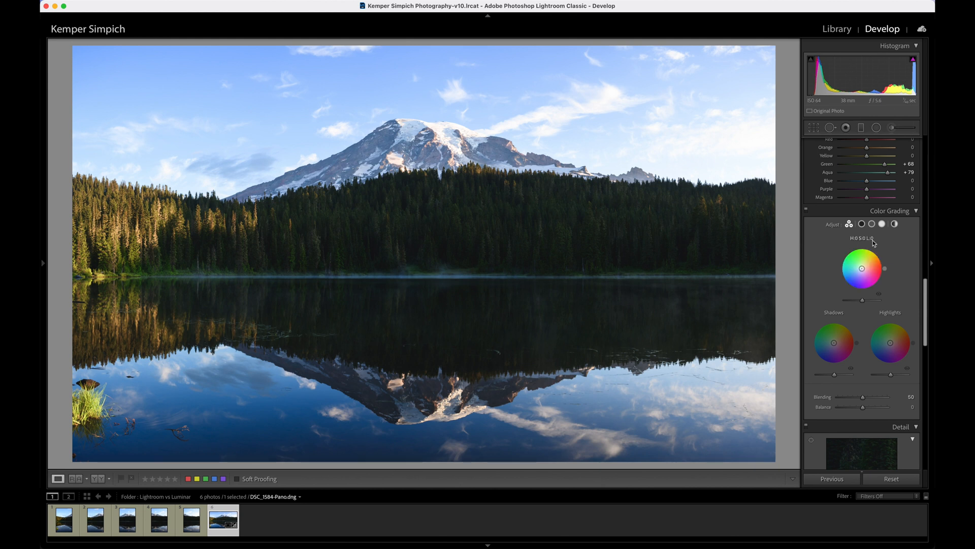
{"action": "left_click", "coordinate": [862, 224]}
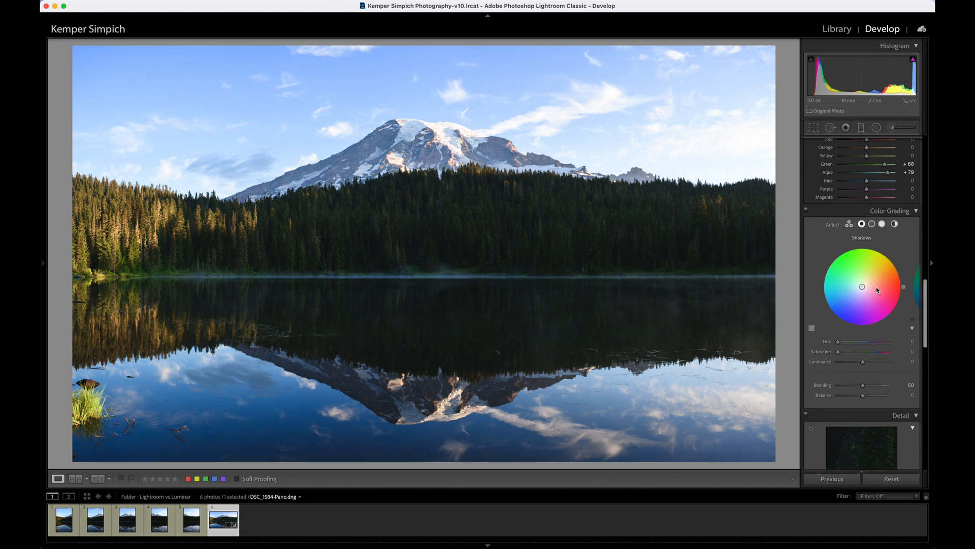
{"action": "left_click", "coordinate": [848, 224]}
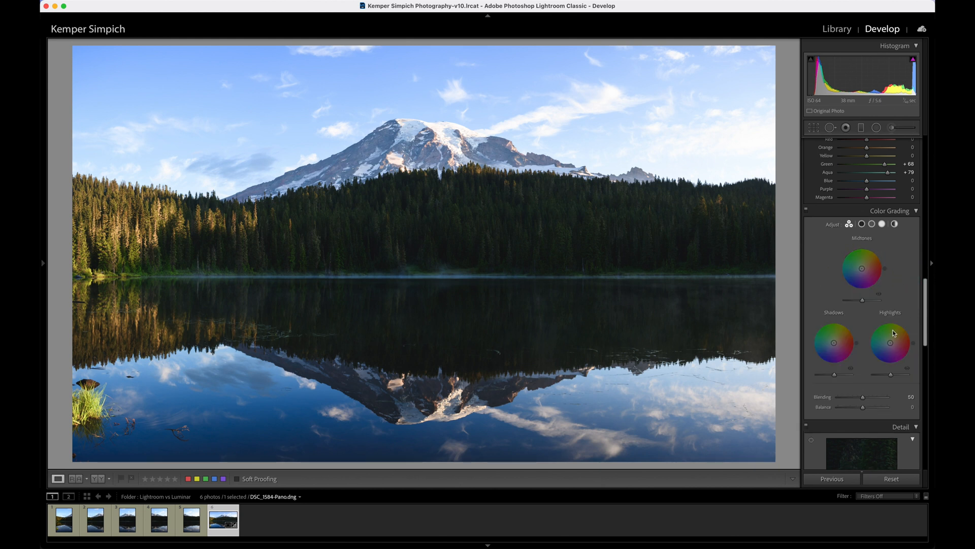
{"action": "left_click", "coordinate": [862, 224]}
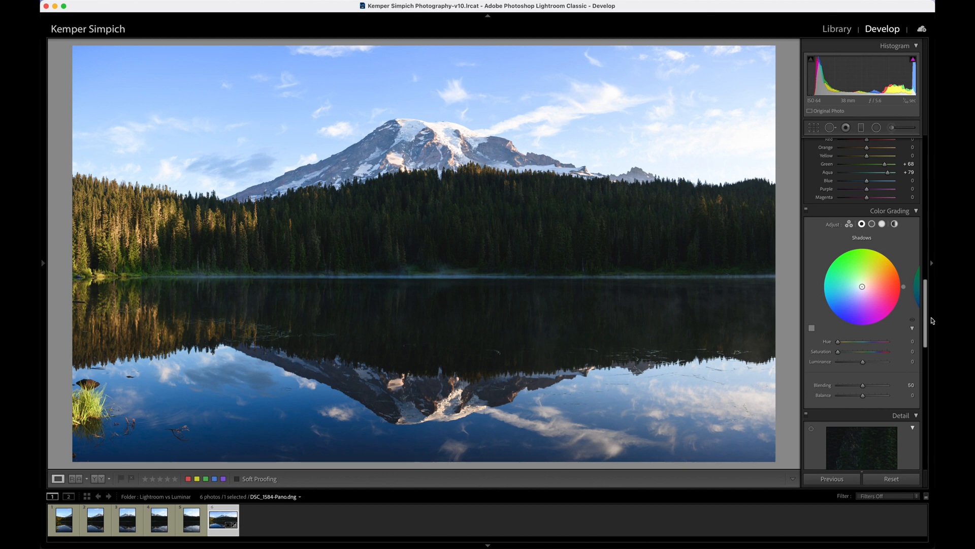
{"action": "left_click", "coordinate": [914, 282]}
{"action": "left_click", "coordinate": [916, 285]}
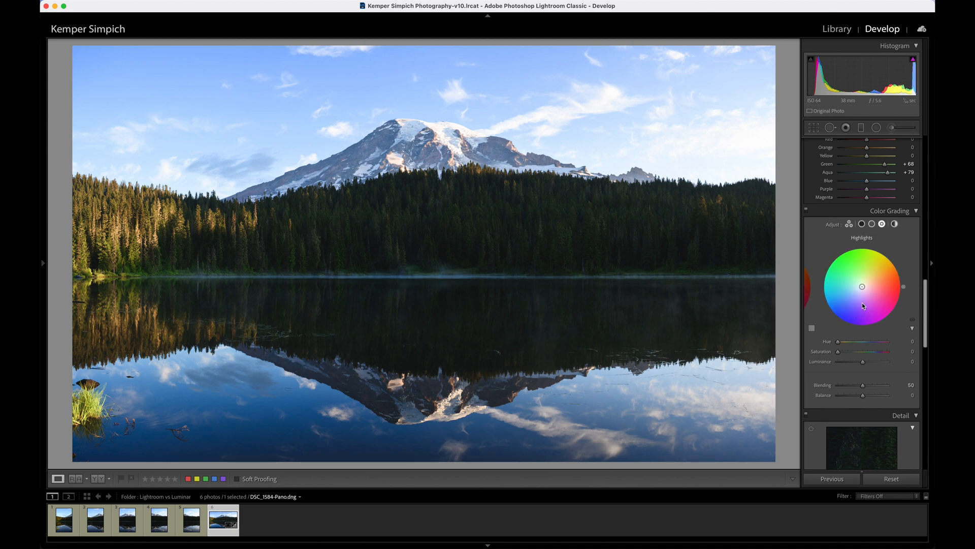
{"action": "mouse_move", "coordinate": [891, 265]}
{"action": "left_mouse_down"}
{"action": "mouse_move", "coordinate": [878, 267]}
{"action": "mouse_move", "coordinate": [891, 267]}
{"action": "mouse_move", "coordinate": [867, 249]}
{"action": "mouse_move", "coordinate": [896, 280]}
{"action": "mouse_move", "coordinate": [888, 264]}
{"action": "left_mouse_up"}
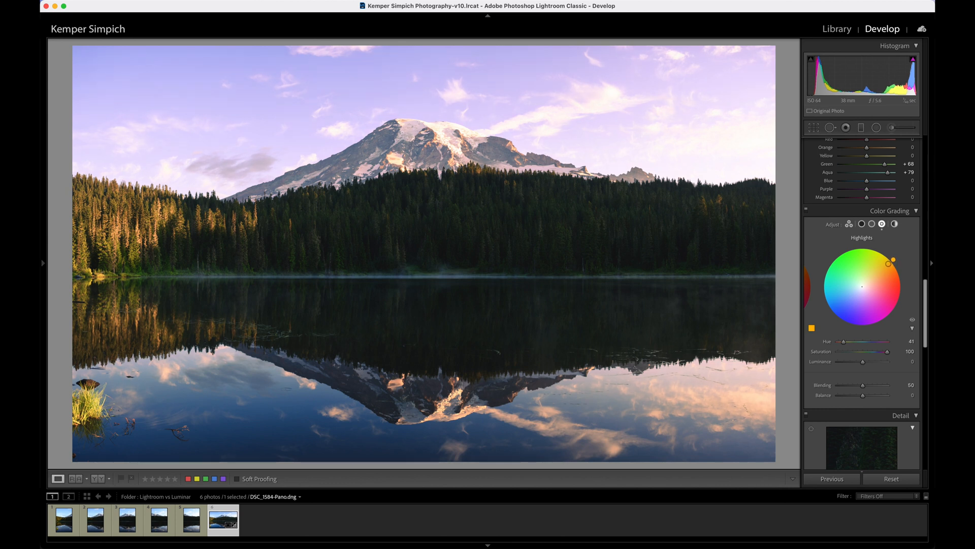
{"action": "left_click_drag", "start_coordinate": [888, 264], "coordinate": [873, 276]}
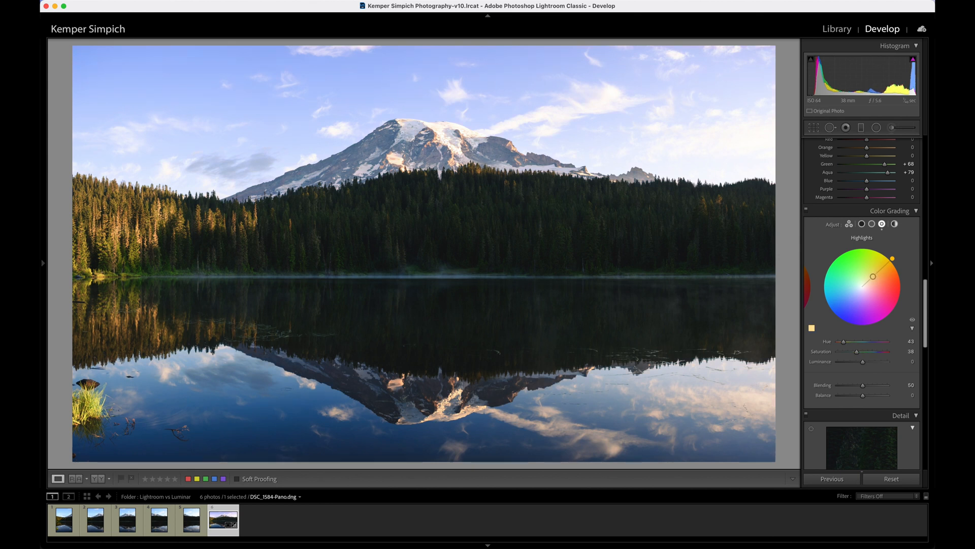
Step: Compare the photo with and without the highlight color grading
{"action": "left_click", "coordinate": [806, 212]}
{"action": "left_click", "coordinate": [806, 211]}
{"action": "left_click", "coordinate": [806, 212]}
{"action": "left_click", "coordinate": [806, 211]}
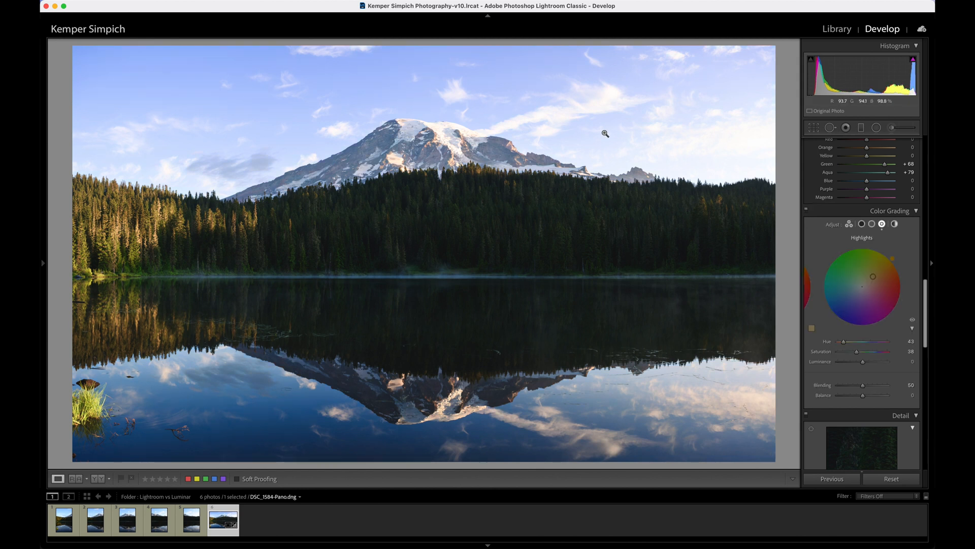
Step: Shift the HSL Blue hue slightly toward aqua and compare the photo with and without color grading
{"action": "scroll", "coordinate": [863, 177], "scroll_direction": "up", "scroll_amount": 6}
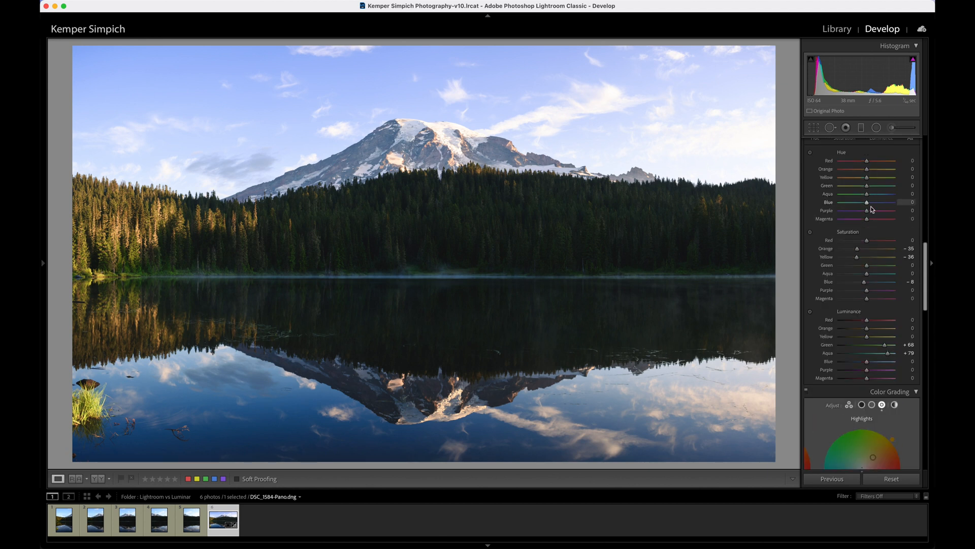
{"action": "left_click_drag", "start_coordinate": [867, 202], "coordinate": [865, 205]}
{"action": "scroll", "coordinate": [866, 265], "scroll_direction": "down", "scroll_amount": 7}
{"action": "left_click", "coordinate": [806, 207]}
{"action": "left_click", "coordinate": [806, 207]}
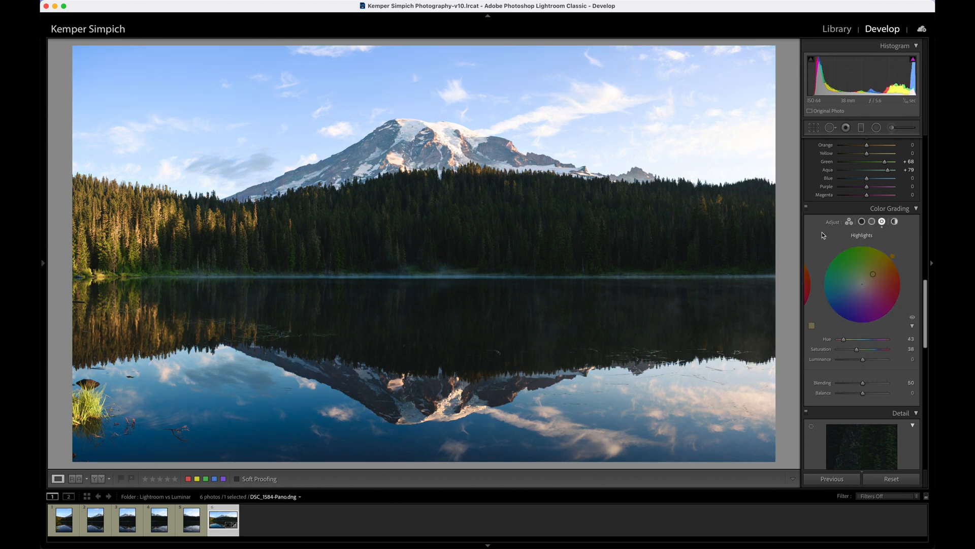
Step: Tint the Color Grading shadows a warm orange with Hue 34 and Saturation 24
{"action": "left_click", "coordinate": [807, 299]}
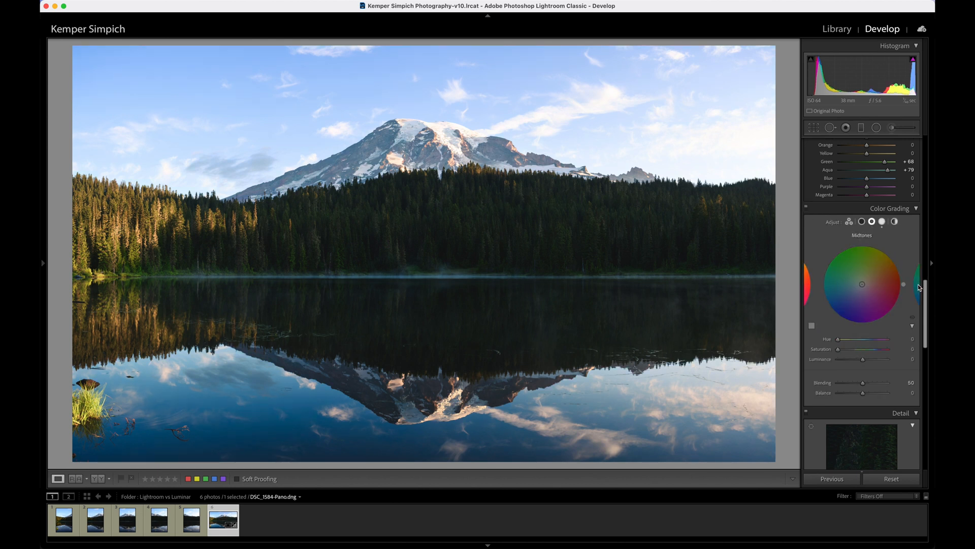
{"action": "left_click", "coordinate": [809, 284]}
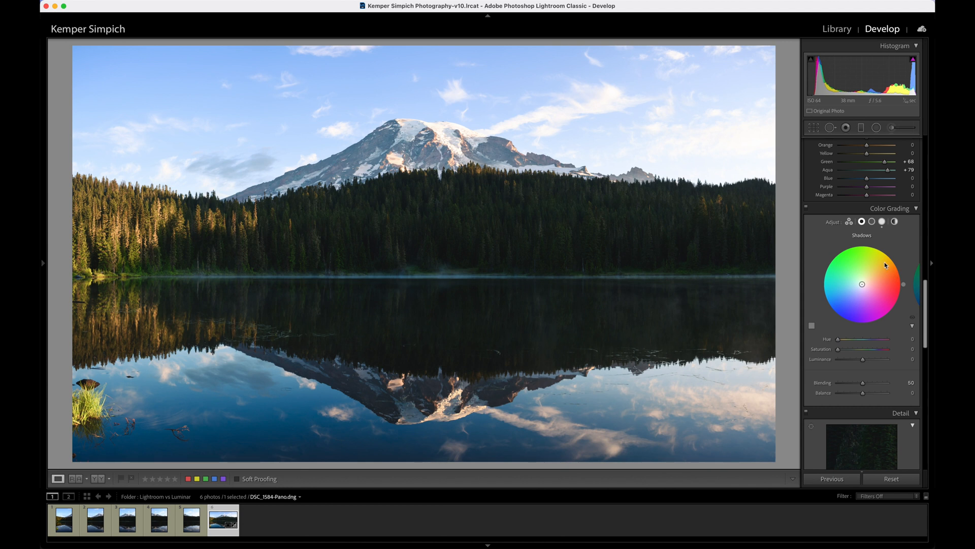
{"action": "left_click_drag", "start_coordinate": [882, 263], "coordinate": [869, 279]}
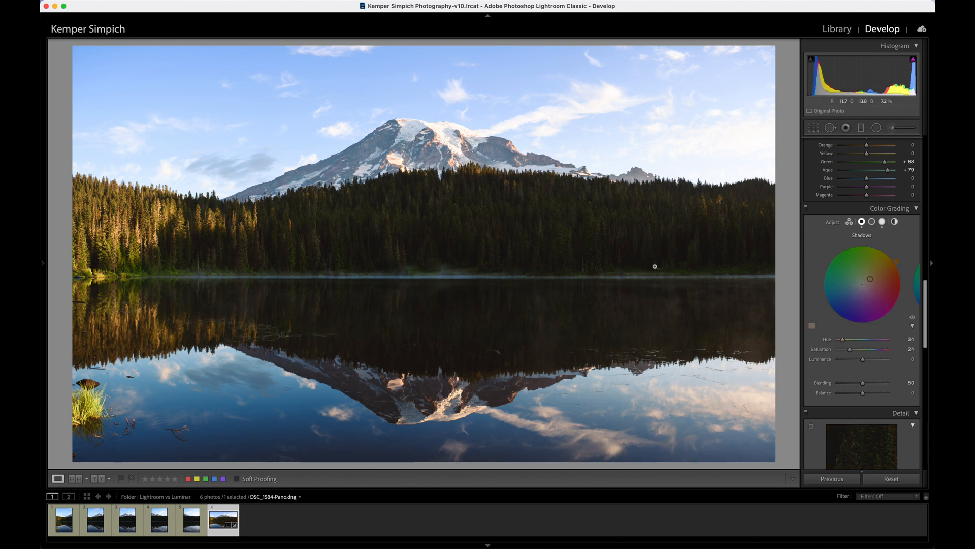
Step: Add a horizontal graduated filter over the sky, fading out across the trees, with Exposure -0.47 and Highlights -3
{"action": "scroll", "coordinate": [870, 324], "scroll_direction": "up", "scroll_amount": 4}
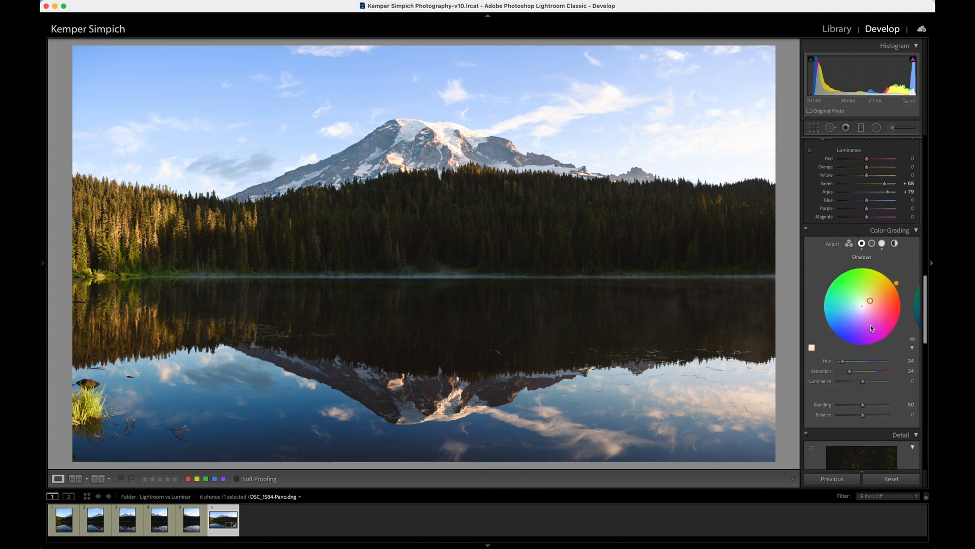
{"action": "scroll", "coordinate": [871, 326], "scroll_direction": "up", "scroll_amount": 15}
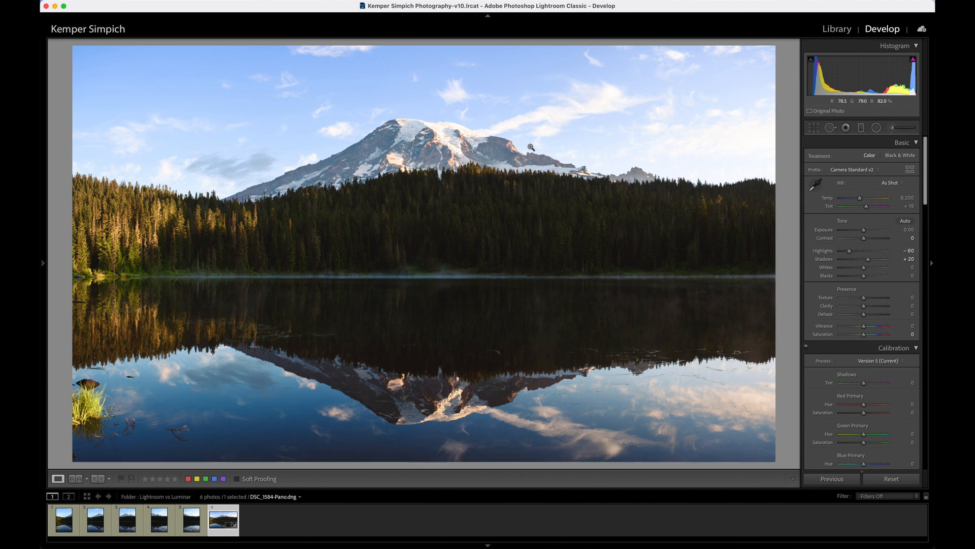
{"action": "left_click", "coordinate": [861, 129]}
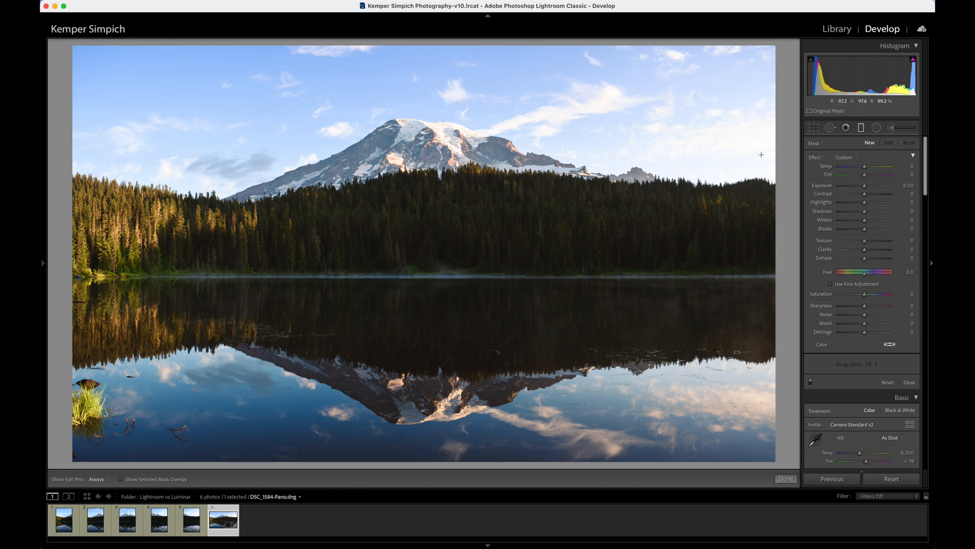
{"action": "left_click_drag", "start_coordinate": [485, 197], "coordinate": [485, 237]}
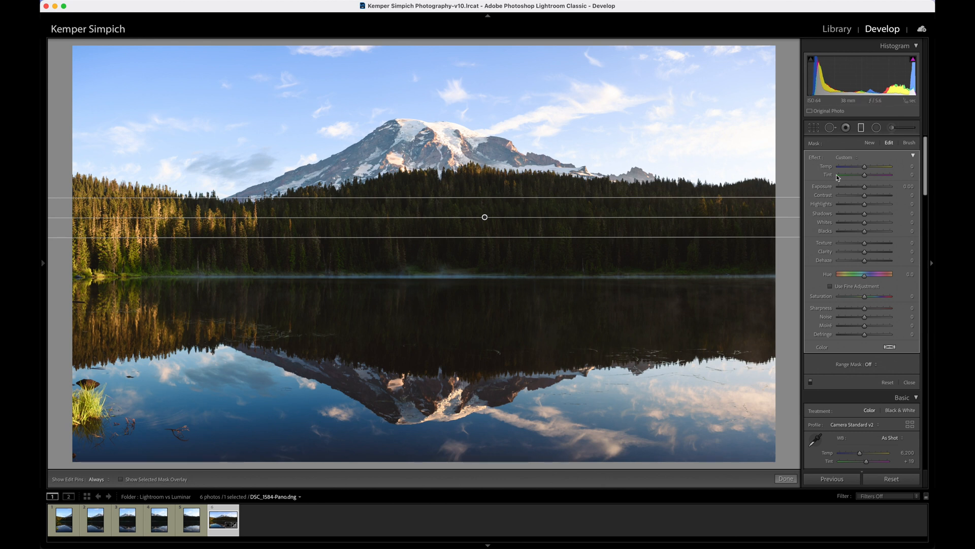
{"action": "left_click_drag", "start_coordinate": [865, 191], "coordinate": [866, 207]}
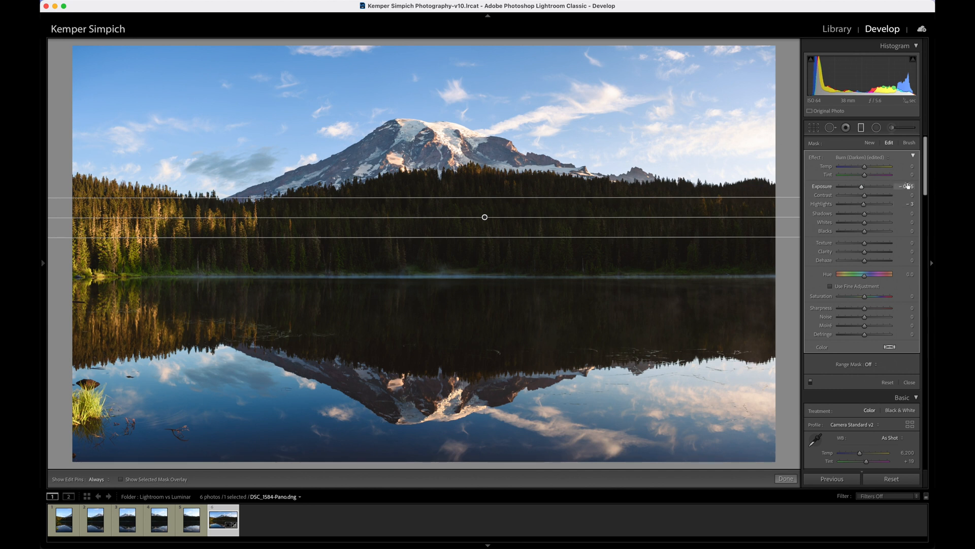
{"action": "left_click_drag", "start_coordinate": [861, 190], "coordinate": [861, 190]}
Step: Restrict the sky gradient with a Luminance range mask of 81/100, checking its coverage with the mask overlay
{"action": "left_click", "coordinate": [879, 364]}
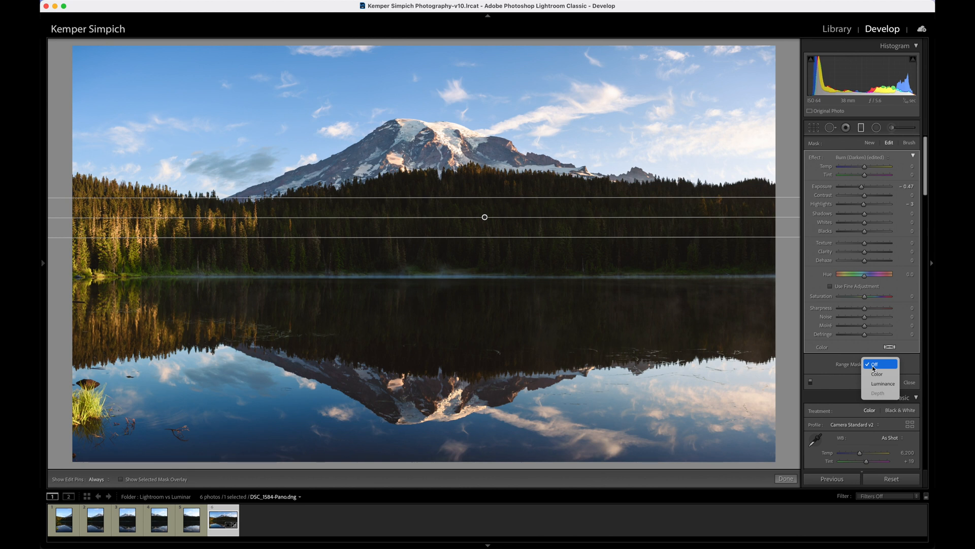
{"action": "left_click", "coordinate": [891, 384]}
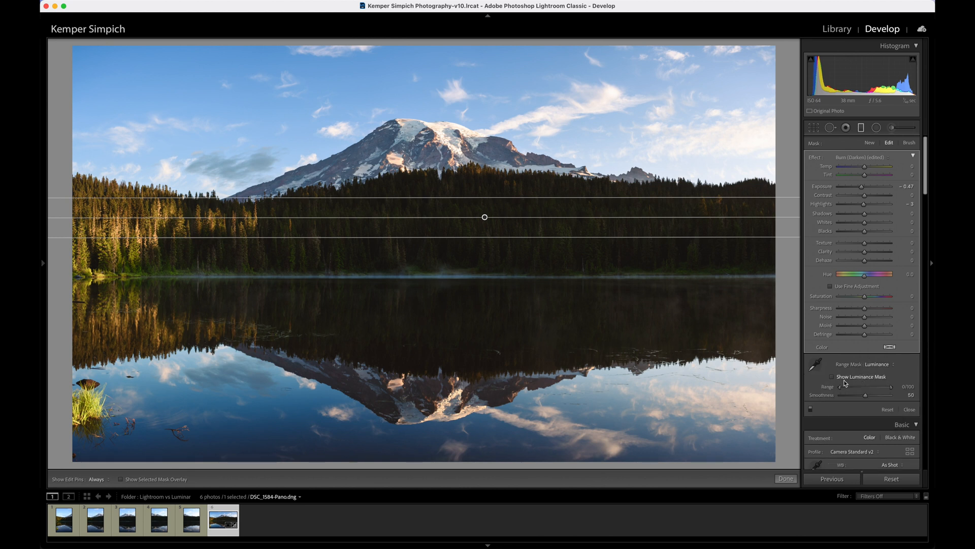
{"action": "left_click_drag", "start_coordinate": [840, 388], "coordinate": [866, 391]}
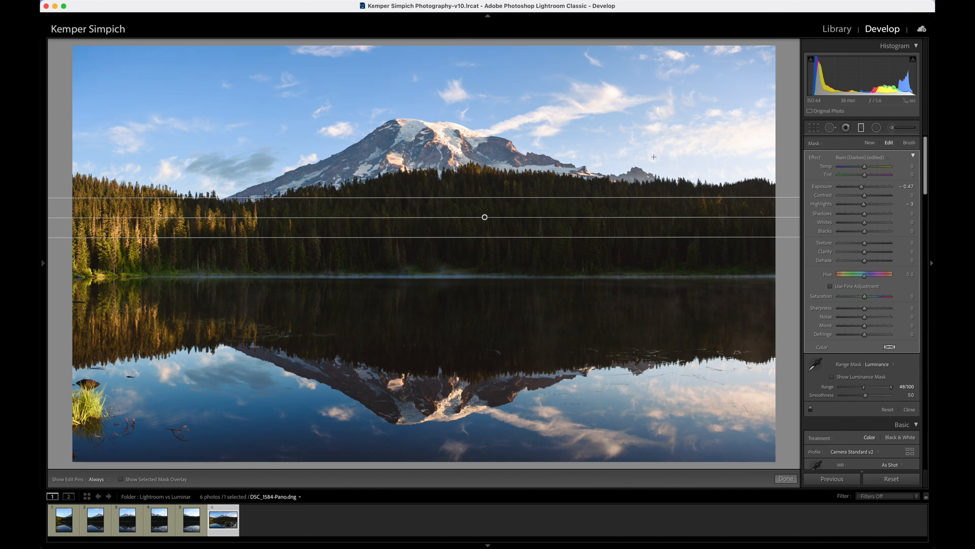
{"action": "left_click", "coordinate": [120, 480]}
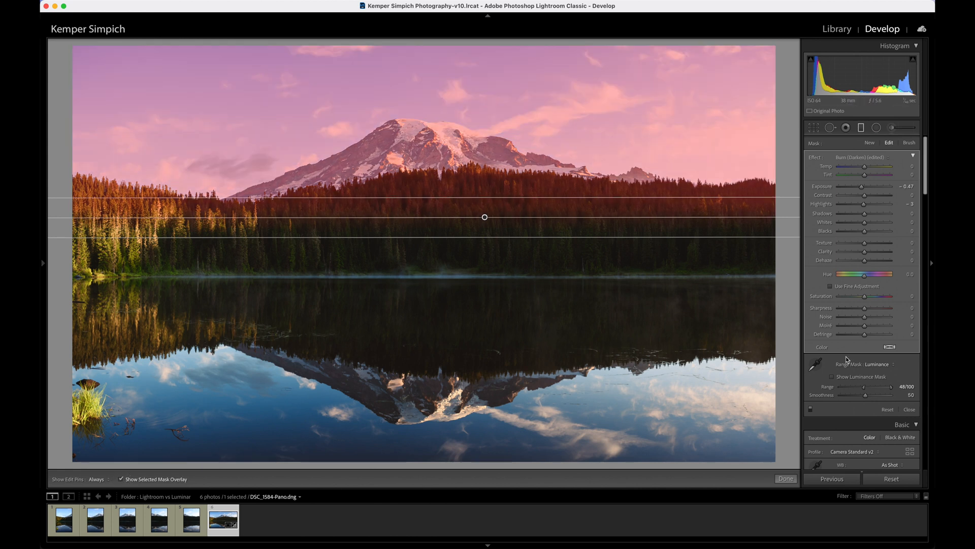
{"action": "left_click_drag", "start_coordinate": [866, 391], "coordinate": [881, 391]}
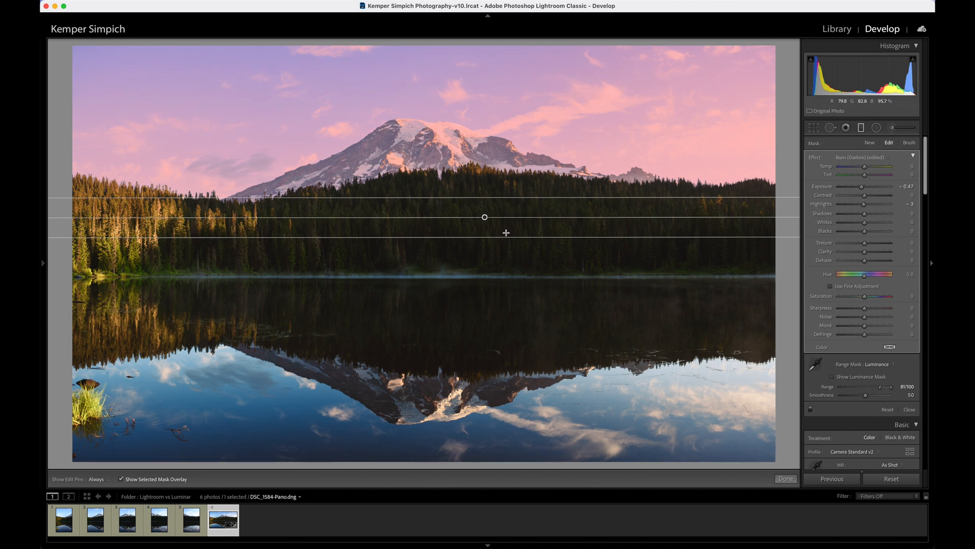
{"action": "left_click", "coordinate": [120, 479]}
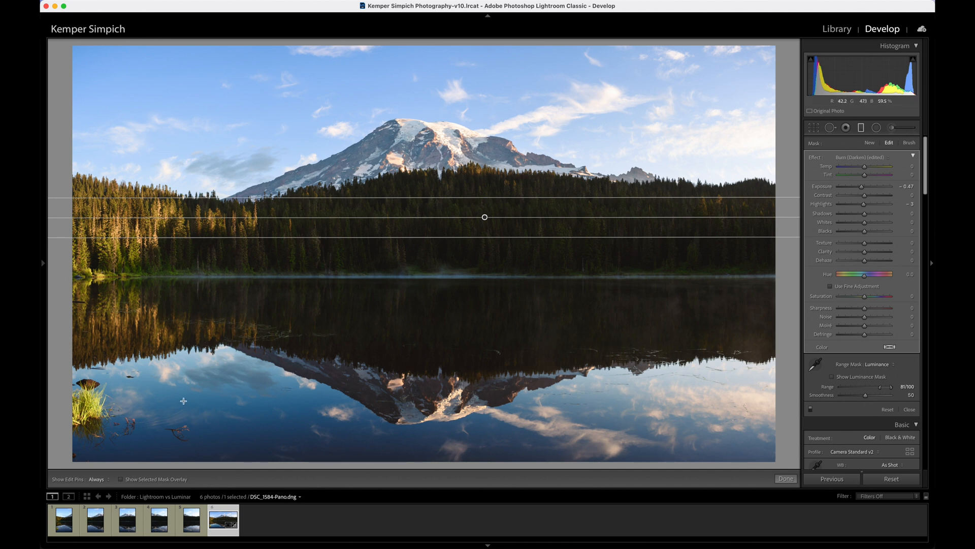
Step: Add a diagonal graduated filter over the photo's lower-left corner and lower its exposure to about -0.58
{"action": "left_click_drag", "start_coordinate": [184, 380], "coordinate": [281, 248]}
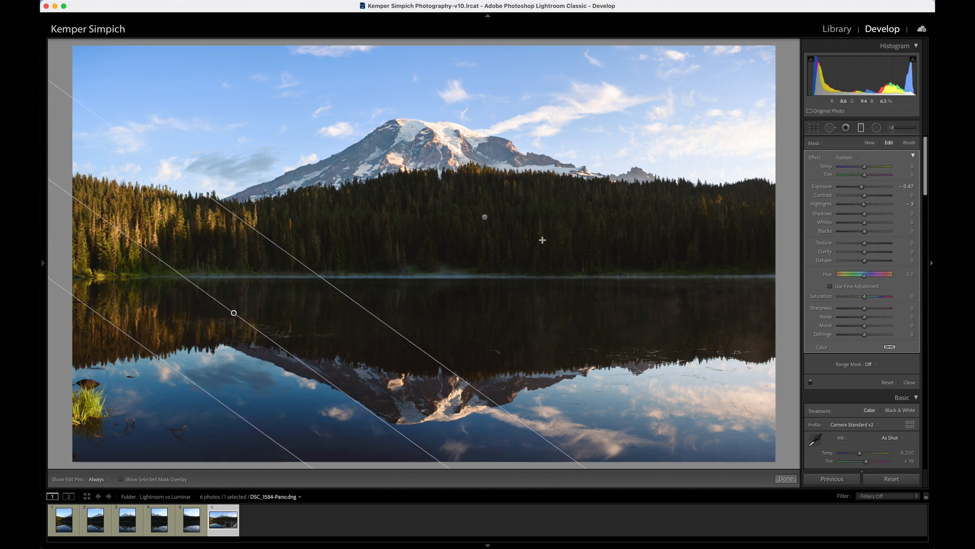
{"action": "double_click", "coordinate": [824, 187]}
{"action": "left_click_drag", "start_coordinate": [865, 189], "coordinate": [862, 190]}
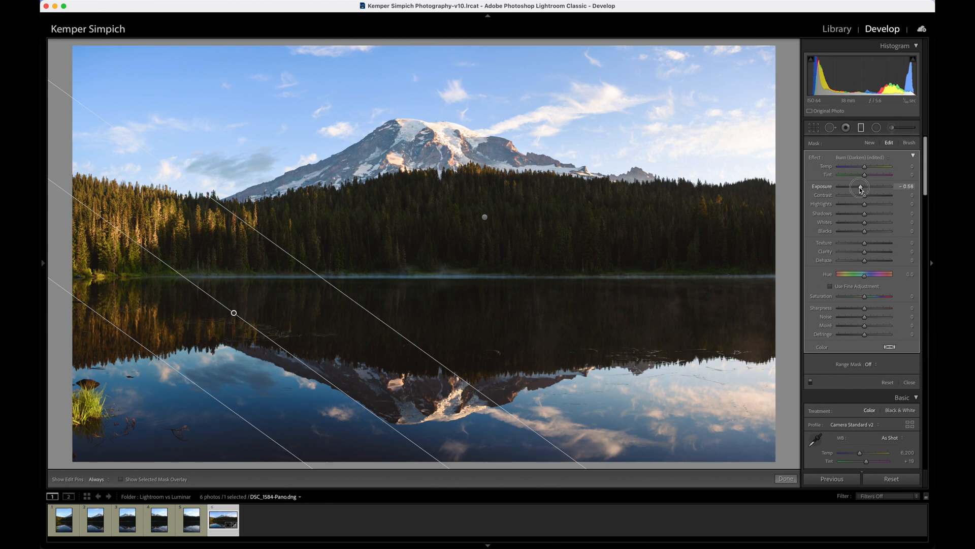
Step: Finish the graduated filter and add a wide elliptical radial filter centred on the mountain peak
{"action": "left_click", "coordinate": [786, 479]}
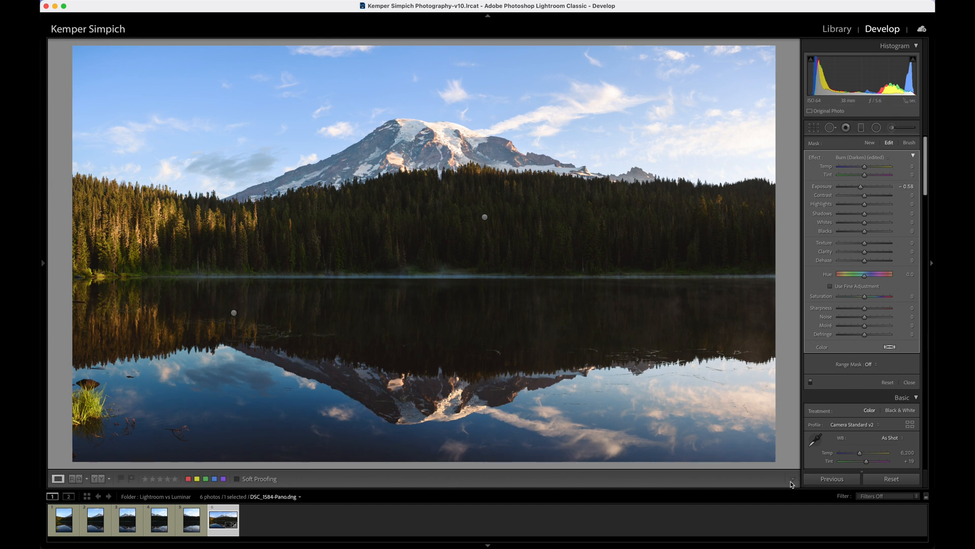
{"action": "left_click", "coordinate": [877, 129]}
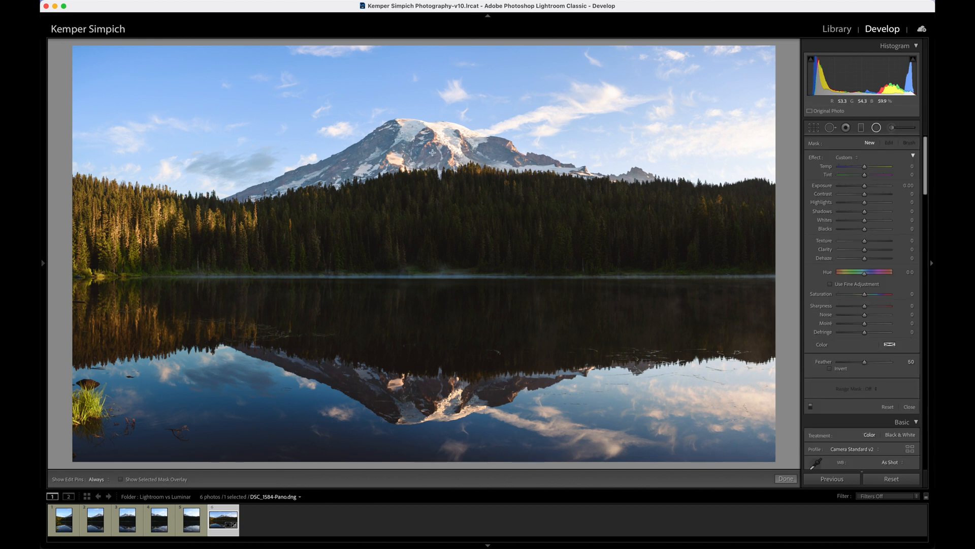
{"action": "left_click_drag", "start_coordinate": [431, 152], "coordinate": [600, 203]}
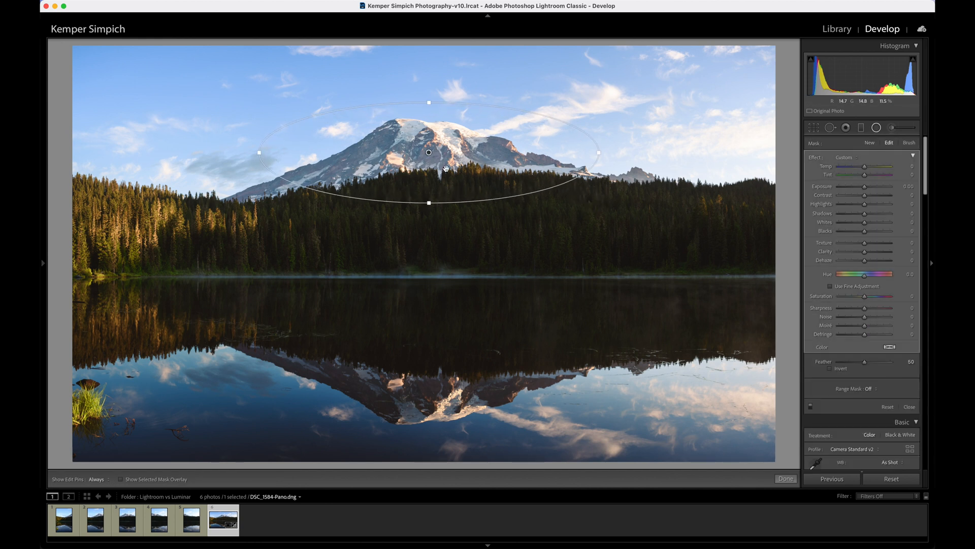
{"action": "left_click_drag", "start_coordinate": [429, 153], "coordinate": [432, 156]}
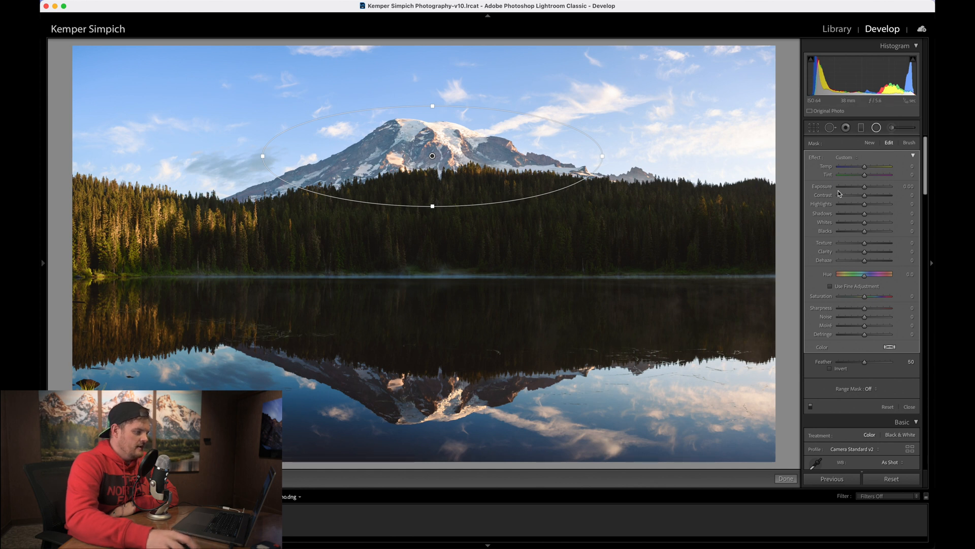
Step: Invert the mountain's radial filter so it affects the inside of the ellipse and set its Exposure to 0.17
{"action": "left_click_drag", "start_coordinate": [864, 186], "coordinate": [841, 189]}
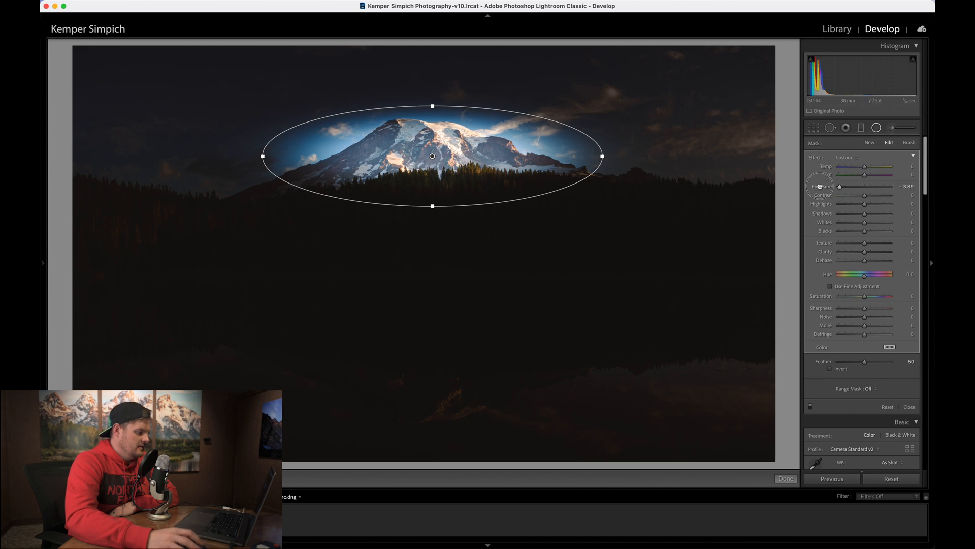
{"action": "double_click", "coordinate": [819, 186]}
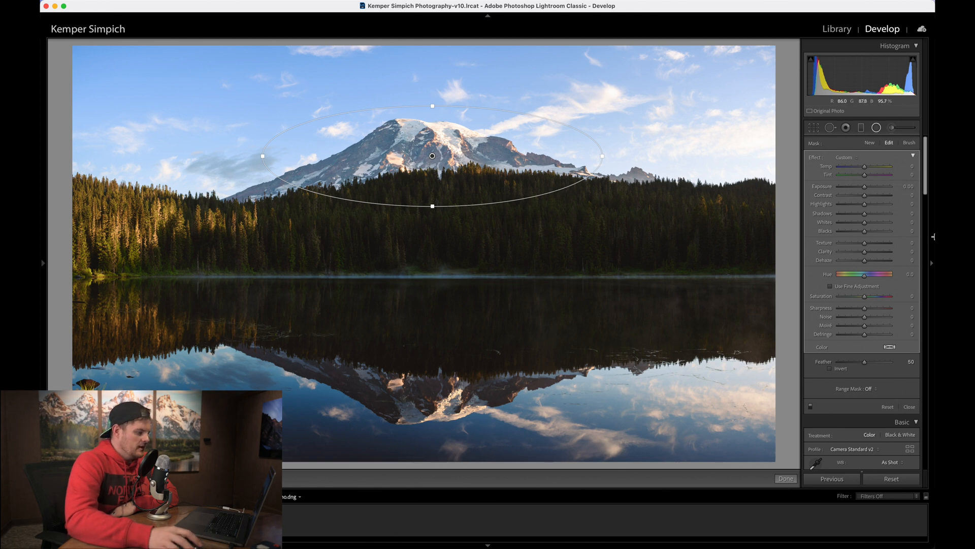
{"action": "left_click", "coordinate": [830, 370]}
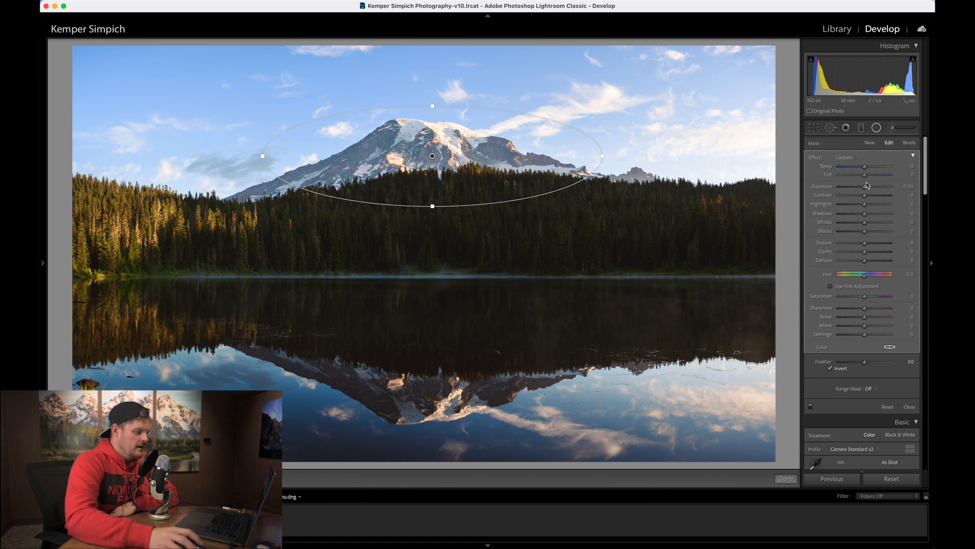
{"action": "left_click_drag", "start_coordinate": [864, 187], "coordinate": [867, 188]}
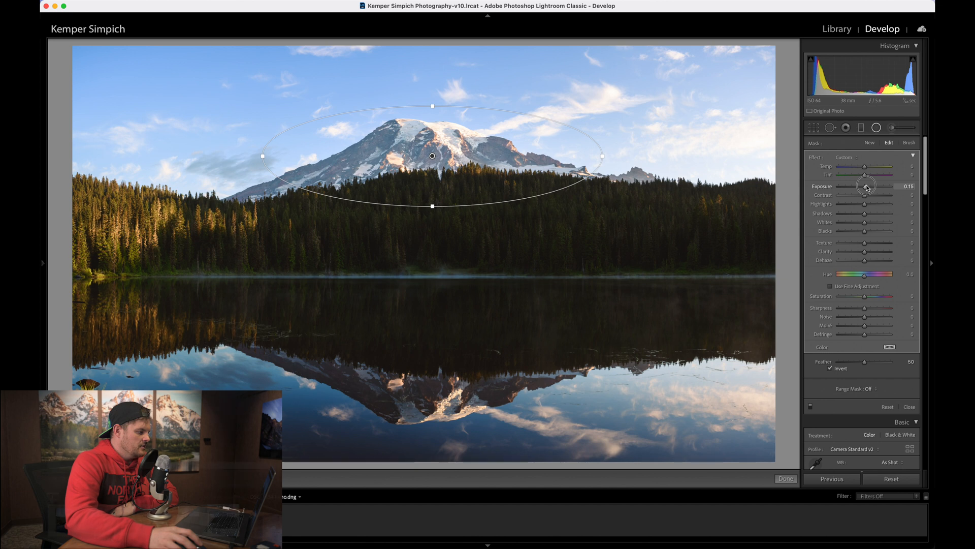
{"action": "left_click_drag", "start_coordinate": [867, 187], "coordinate": [868, 187]}
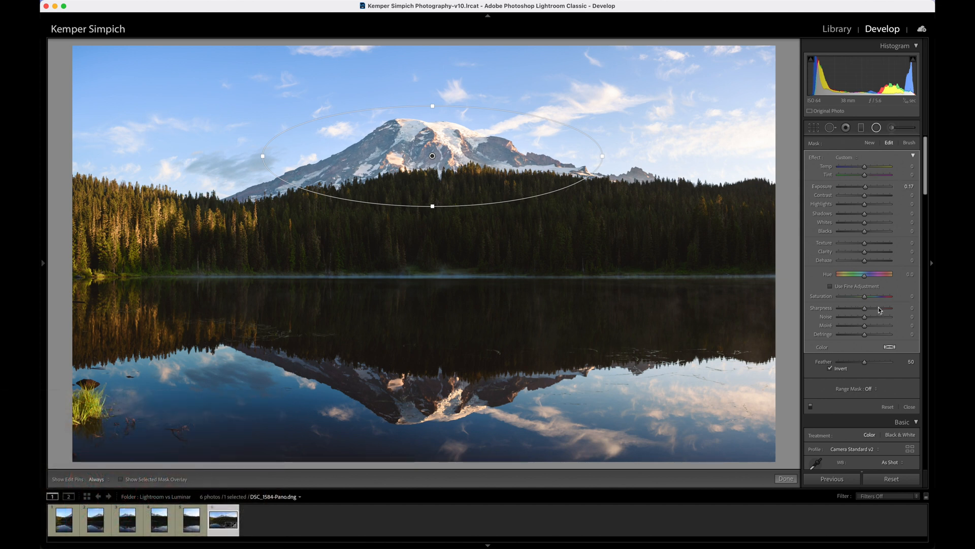
Step: Raise the mountain filter's Sharpness slightly, then compare the photo with the filter off and on before closing it
{"action": "left_click_drag", "start_coordinate": [864, 310], "coordinate": [875, 309]}
{"action": "left_click_drag", "start_coordinate": [866, 298], "coordinate": [866, 298]}
{"action": "left_click", "coordinate": [864, 167]}
{"action": "left_click", "coordinate": [811, 407]}
{"action": "left_click", "coordinate": [810, 406]}
{"action": "left_click", "coordinate": [810, 406]}
{"action": "left_click", "coordinate": [811, 407]}
{"action": "left_click", "coordinate": [786, 479]}
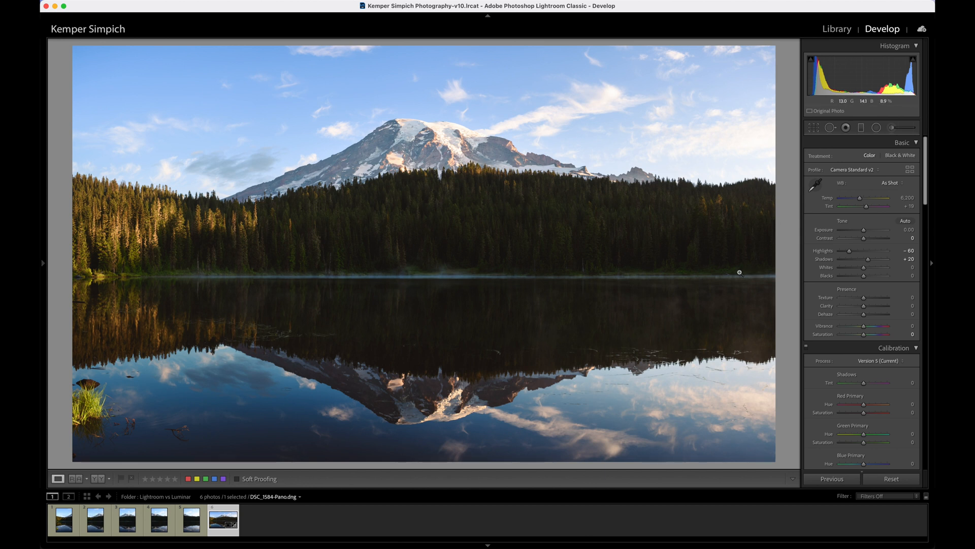
Step: Paint along the misty far shoreline with a size 10 adjustment brush and raise its Clarity to 18
{"action": "left_click", "coordinate": [894, 130]}
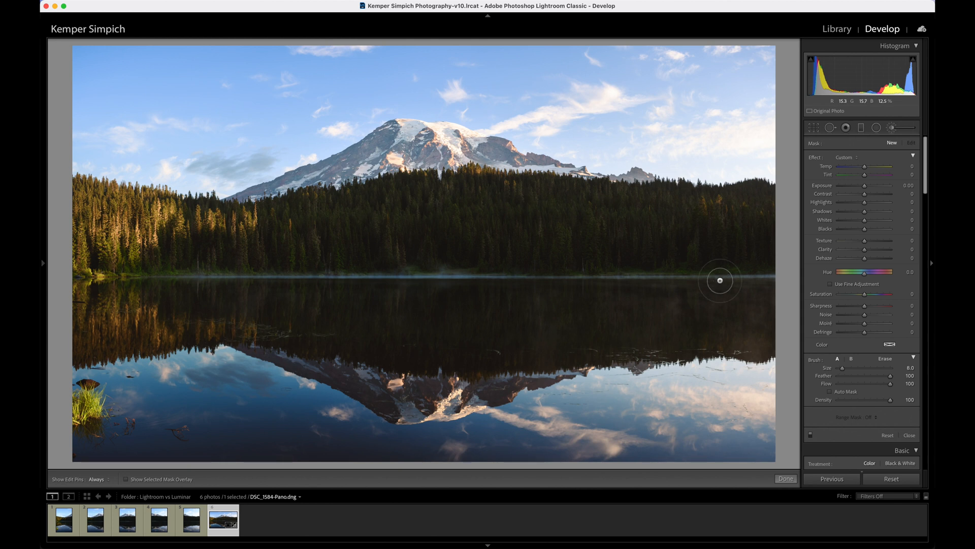
{"action": "key", "text": "bracketright"}
{"action": "key", "text": "h"}
{"action": "key", "text": "h"}
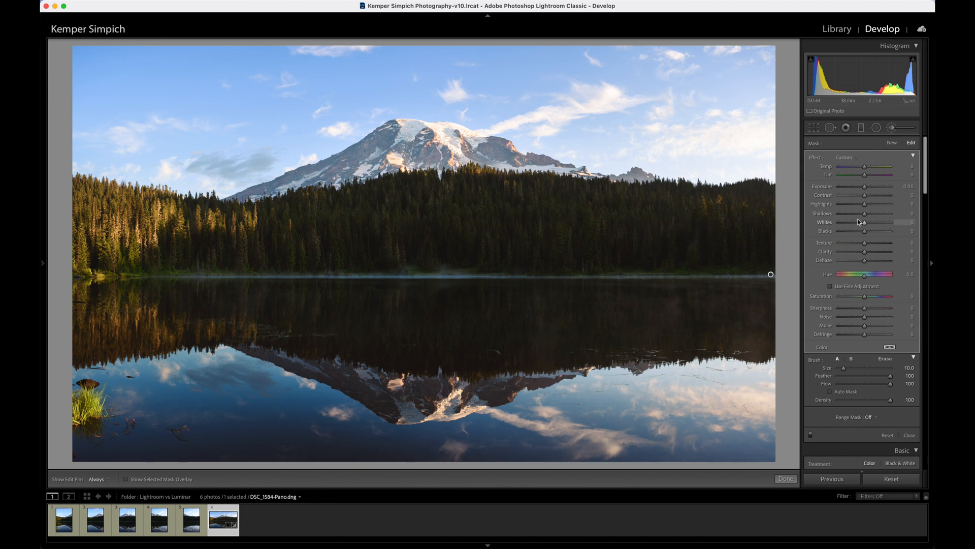
{"action": "left_click_drag", "start_coordinate": [865, 255], "coordinate": [869, 255]}
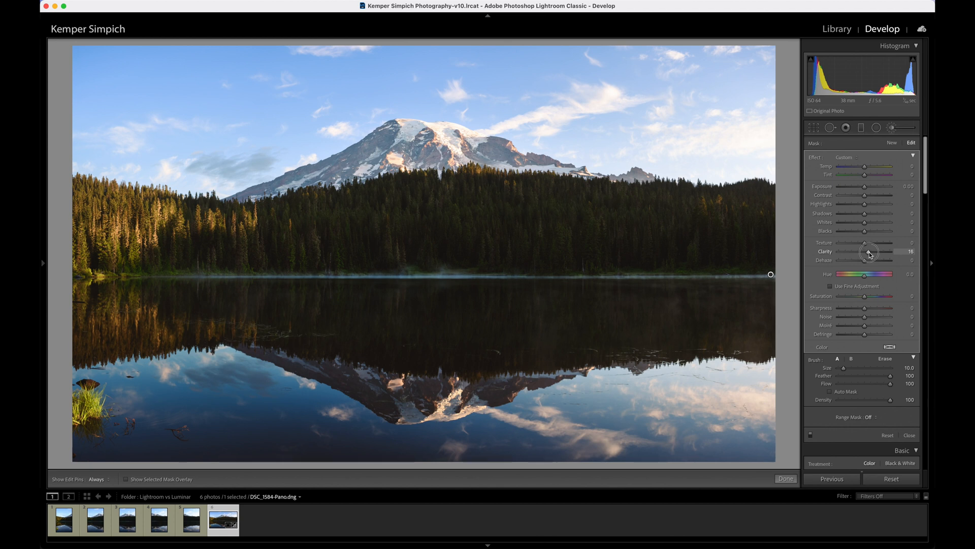
Step: Compare the shoreline with the brush adjustment off and on, toggling the edit pins, and close the brush
{"action": "key", "text": "h"}
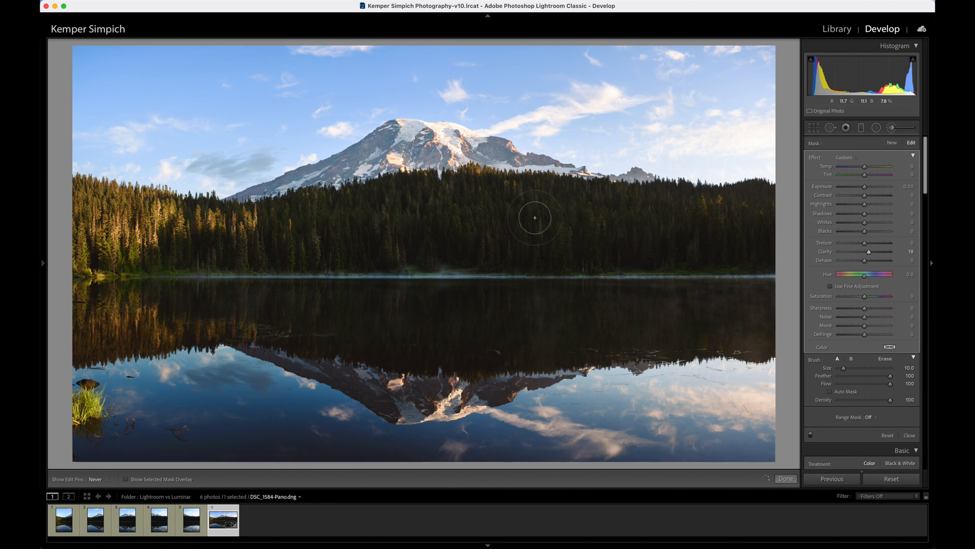
{"action": "key", "text": "h"}
{"action": "left_click", "coordinate": [811, 435]}
{"action": "left_click", "coordinate": [811, 435]}
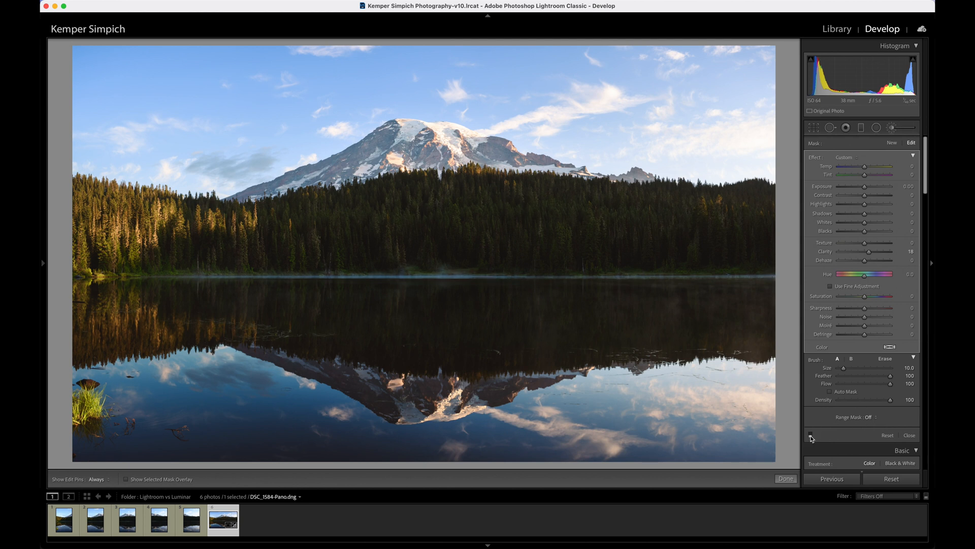
{"action": "left_click", "coordinate": [810, 435]}
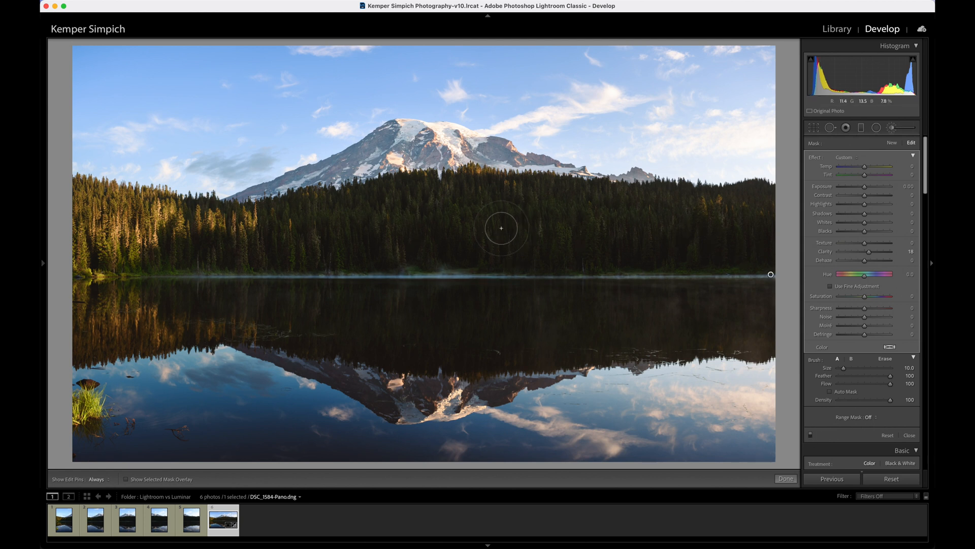
{"action": "left_click", "coordinate": [786, 479]}
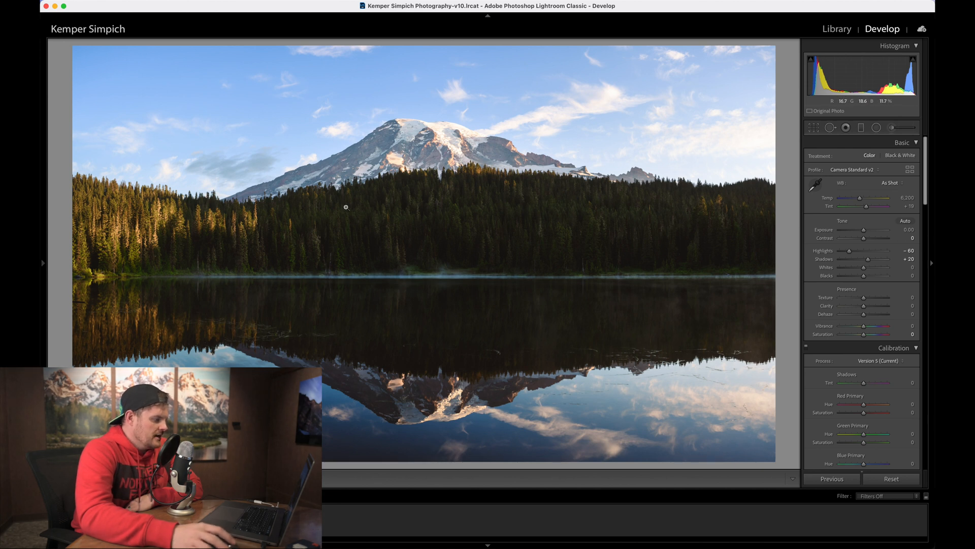
Step: Add a radial filter centred on the photo's right edge over the bright clouds and enlarge its ellipse slightly
{"action": "left_click", "coordinate": [878, 128]}
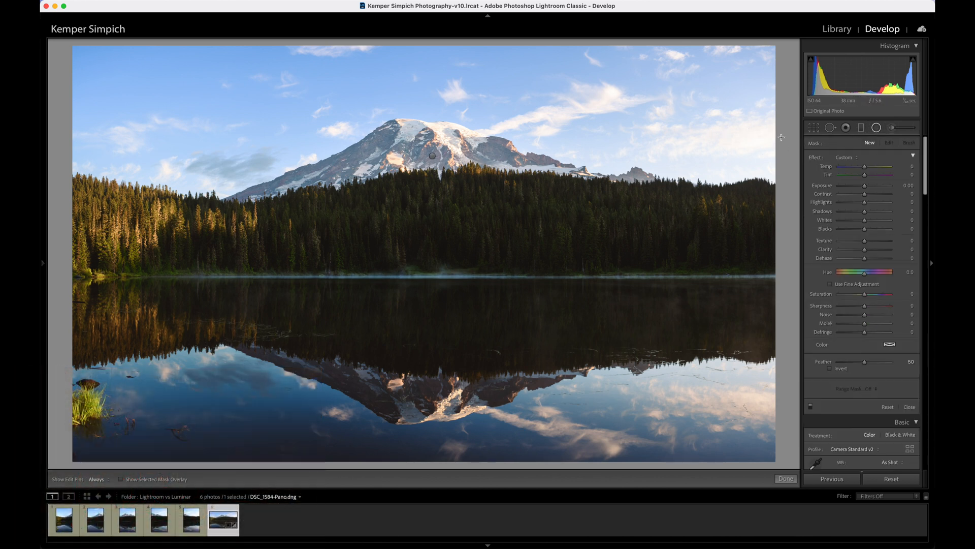
{"action": "left_click_drag", "start_coordinate": [778, 135], "coordinate": [646, 196]}
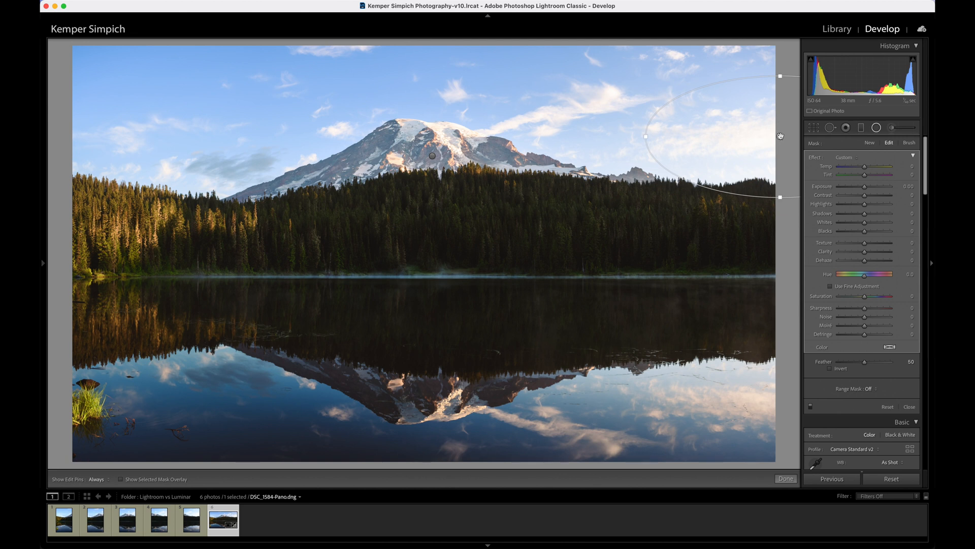
{"action": "left_click_drag", "start_coordinate": [646, 136], "coordinate": [640, 135]}
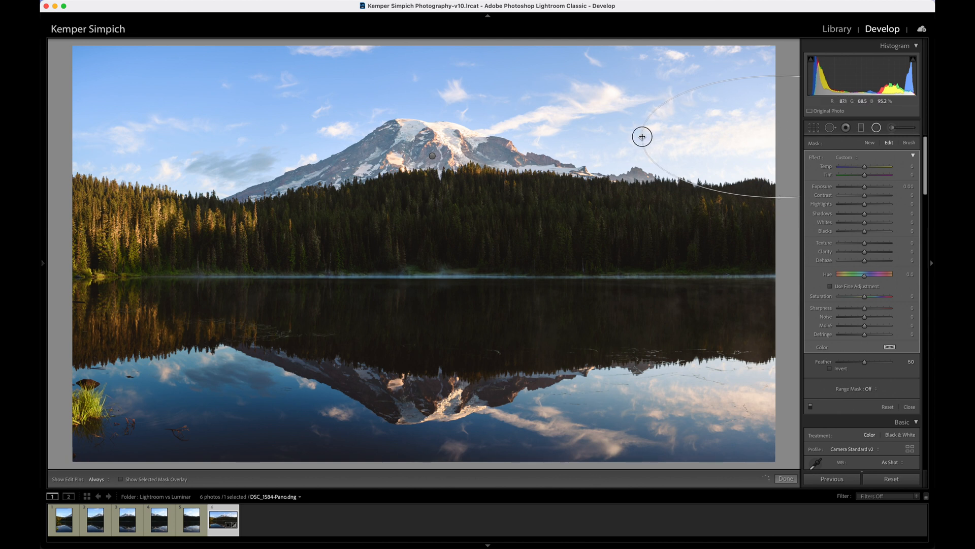
{"action": "left_click_drag", "start_coordinate": [781, 75], "coordinate": [780, 71]}
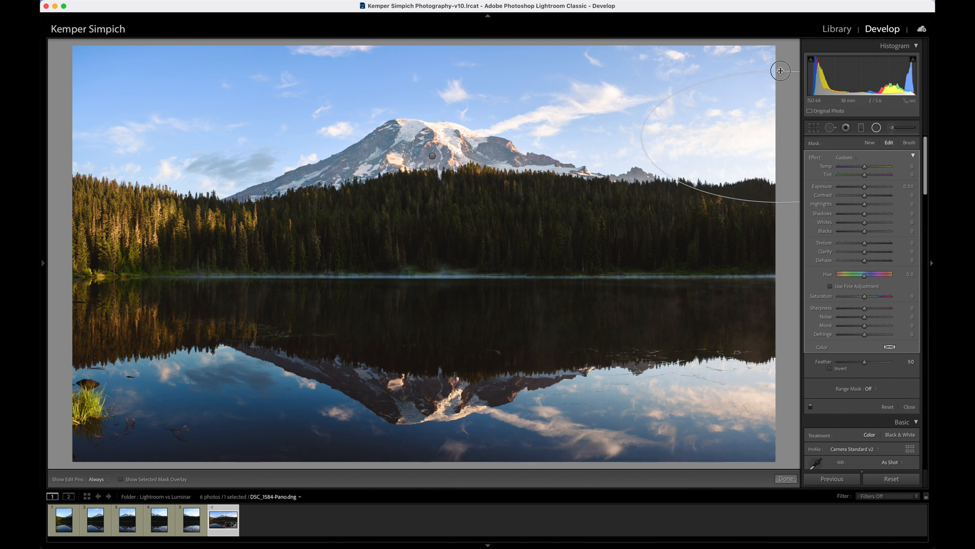
{"action": "left_click_drag", "start_coordinate": [643, 137], "coordinate": [641, 137]}
Step: Invert the right-edge radial filter to affect its inside and set Dehaze to -27
{"action": "left_click_drag", "start_coordinate": [864, 261], "coordinate": [859, 263]}
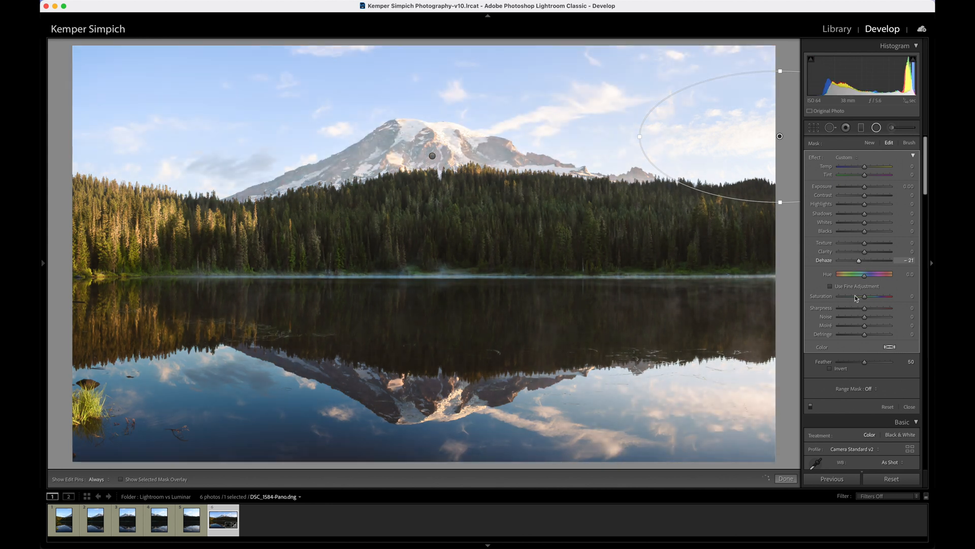
{"action": "left_click", "coordinate": [832, 369]}
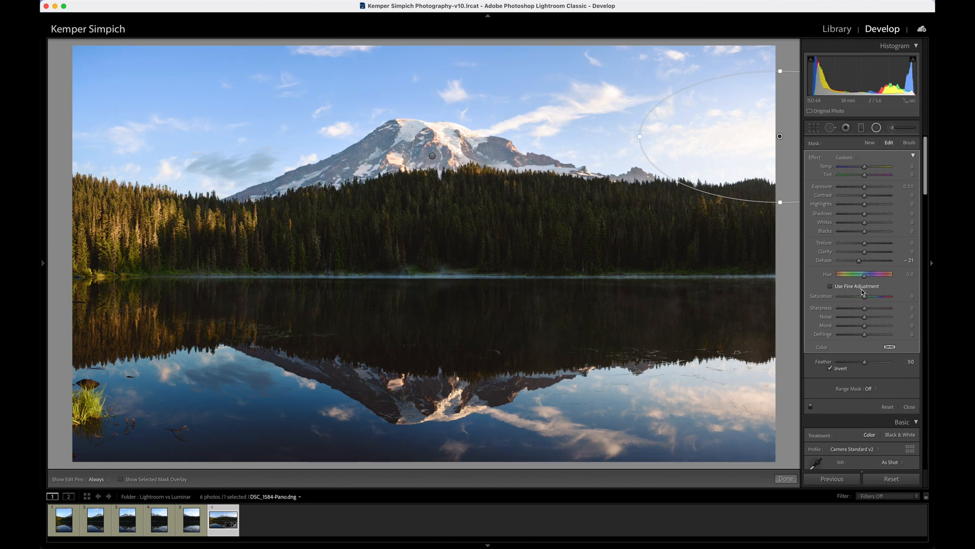
{"action": "left_click_drag", "start_coordinate": [859, 260], "coordinate": [857, 262]}
{"action": "left_click_drag", "start_coordinate": [858, 262], "coordinate": [857, 262]}
Step: Enlarge the right-edge ellipse toward the mountain and down over the trees, and shift it slightly downward
{"action": "left_click_drag", "start_coordinate": [638, 136], "coordinate": [580, 140]}
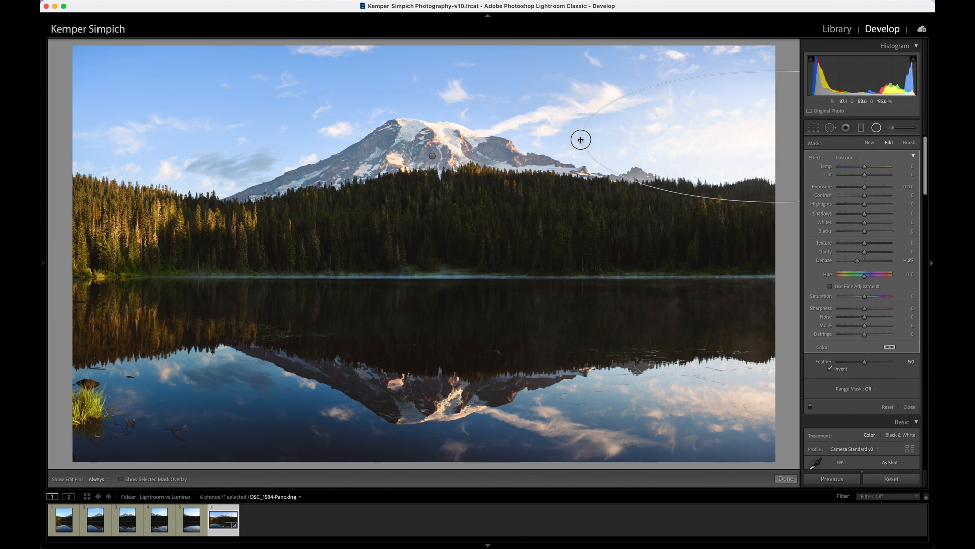
{"action": "left_click_drag", "start_coordinate": [781, 202], "coordinate": [780, 227]}
{"action": "left_click_drag", "start_coordinate": [779, 136], "coordinate": [780, 141]}
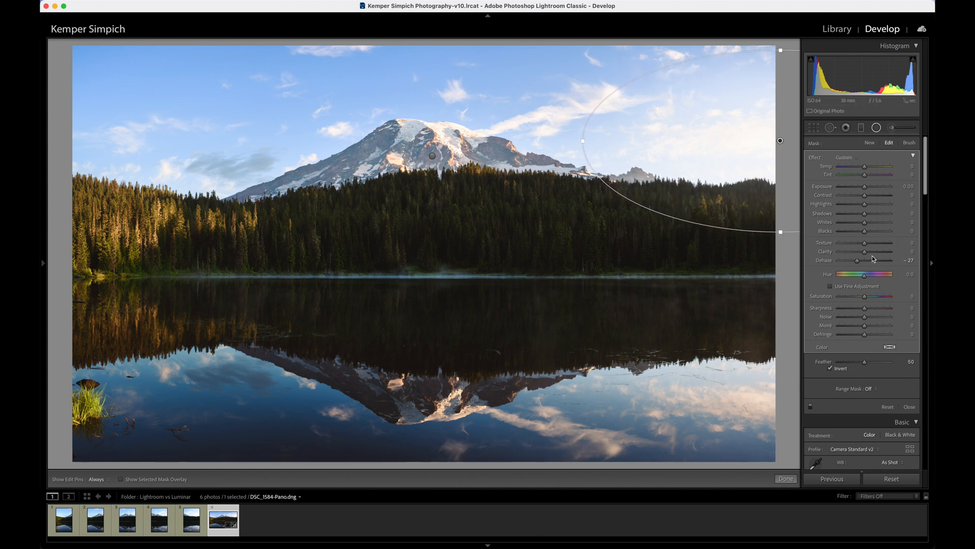
Step: Preview the right-edge filter at Dehaze -100, settle on Dehaze -25, and warm its Temp to 18
{"action": "left_click_drag", "start_coordinate": [857, 260], "coordinate": [799, 262]}
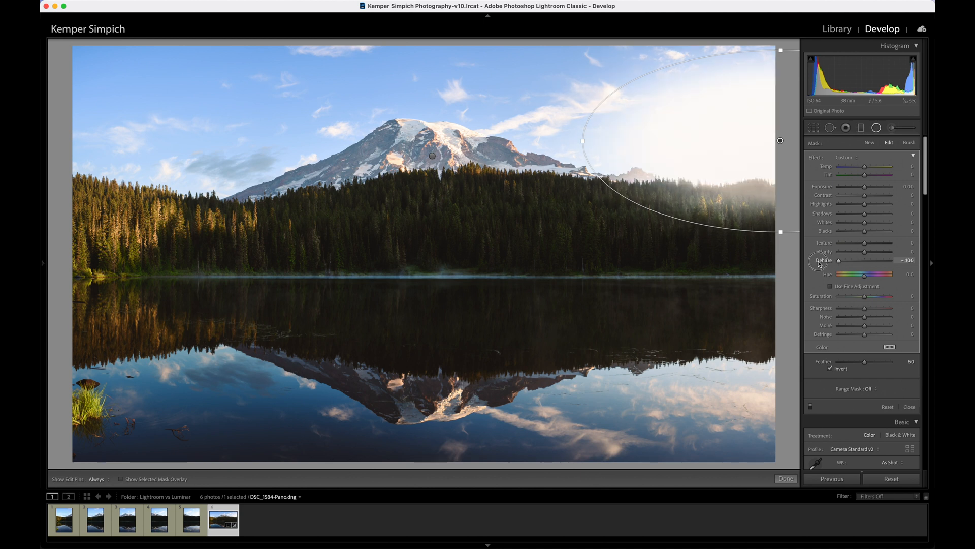
{"action": "left_click_drag", "start_coordinate": [819, 264], "coordinate": [857, 262]}
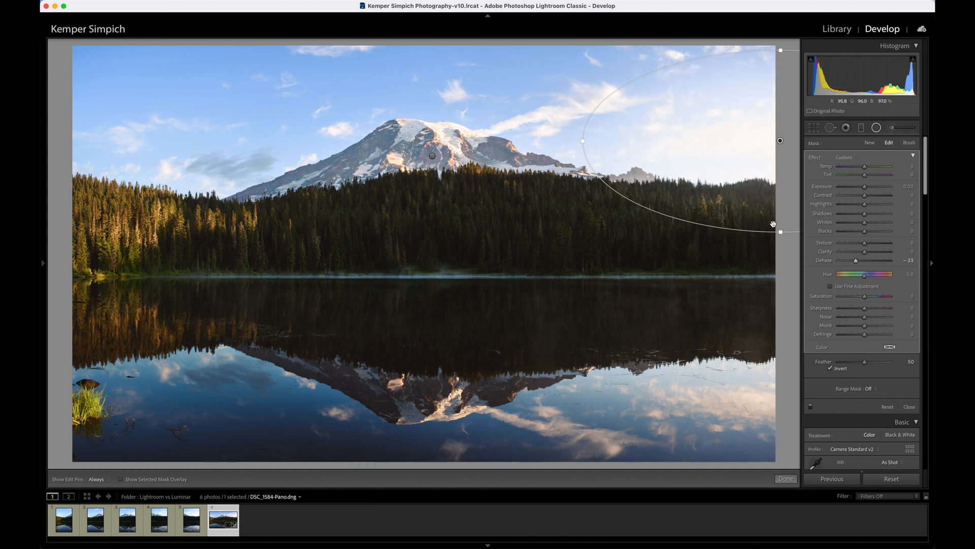
{"action": "left_click_drag", "start_coordinate": [856, 260], "coordinate": [858, 260]}
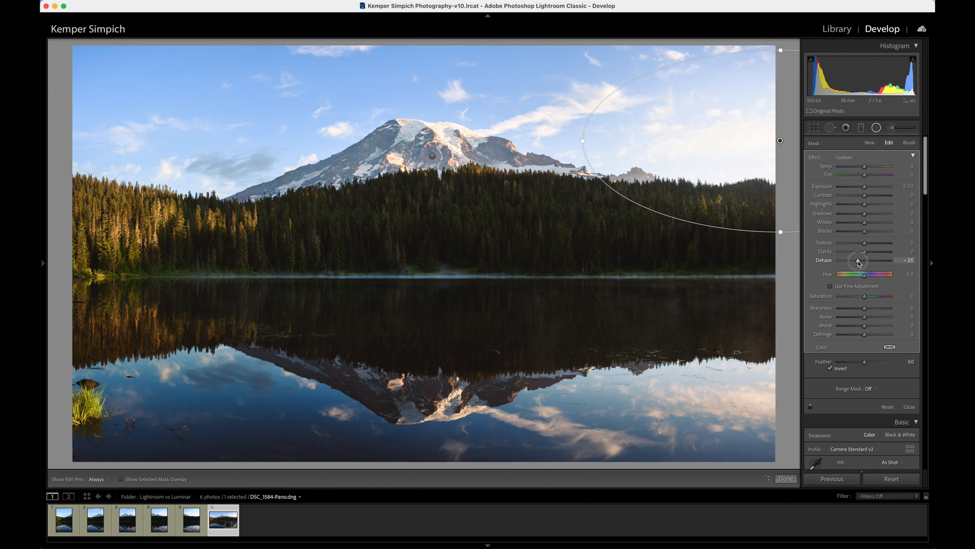
{"action": "left_click_drag", "start_coordinate": [866, 166], "coordinate": [870, 166]}
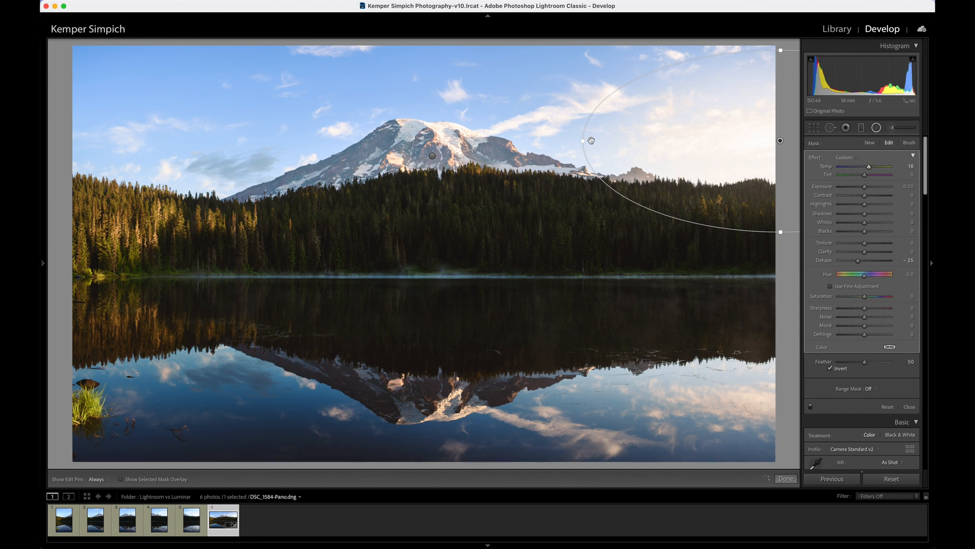
Step: Widen the right-edge ellipse onto the mountain's slope, ease Dehaze to -15, and close the filter after an off/on comparison
{"action": "left_click_drag", "start_coordinate": [583, 141], "coordinate": [510, 140]}
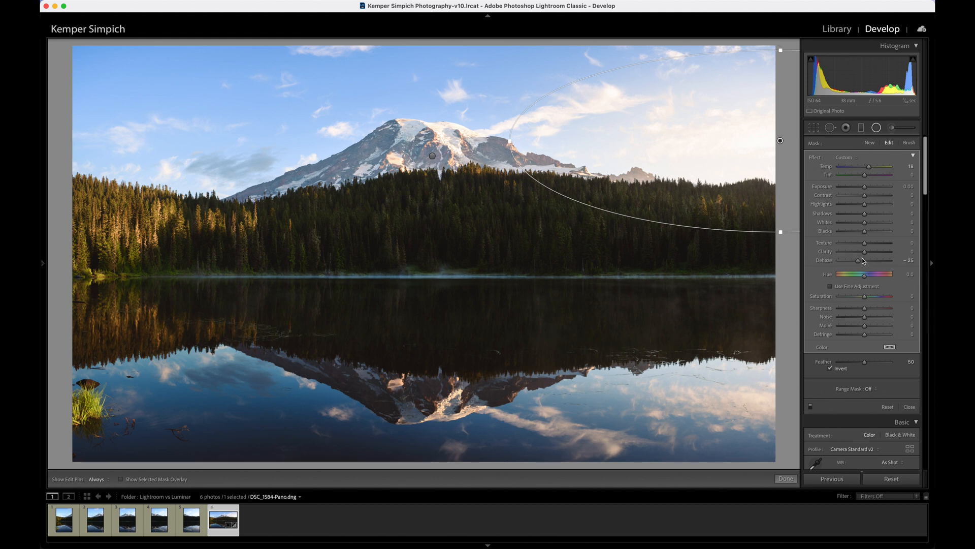
{"action": "left_click_drag", "start_coordinate": [858, 260], "coordinate": [862, 263]}
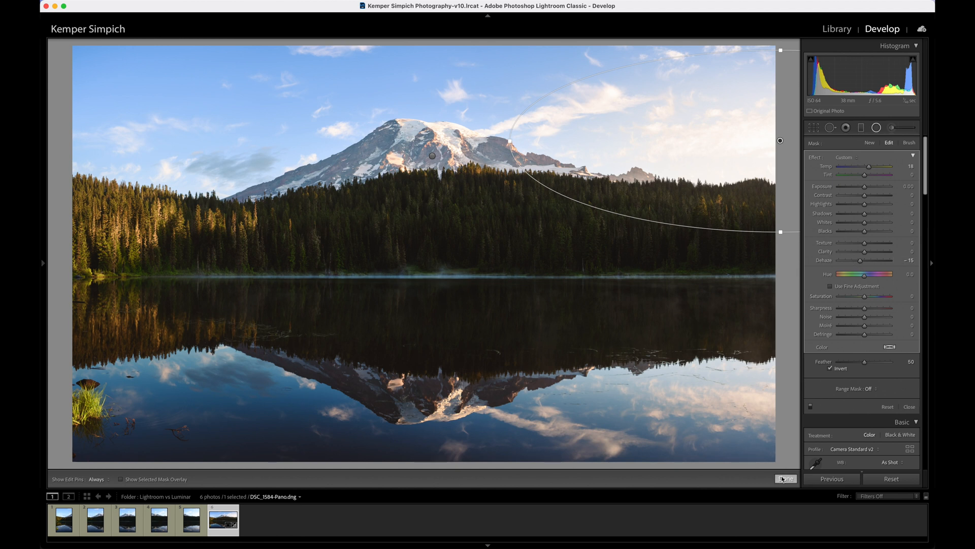
{"action": "left_click", "coordinate": [812, 406]}
{"action": "left_click", "coordinate": [811, 407]}
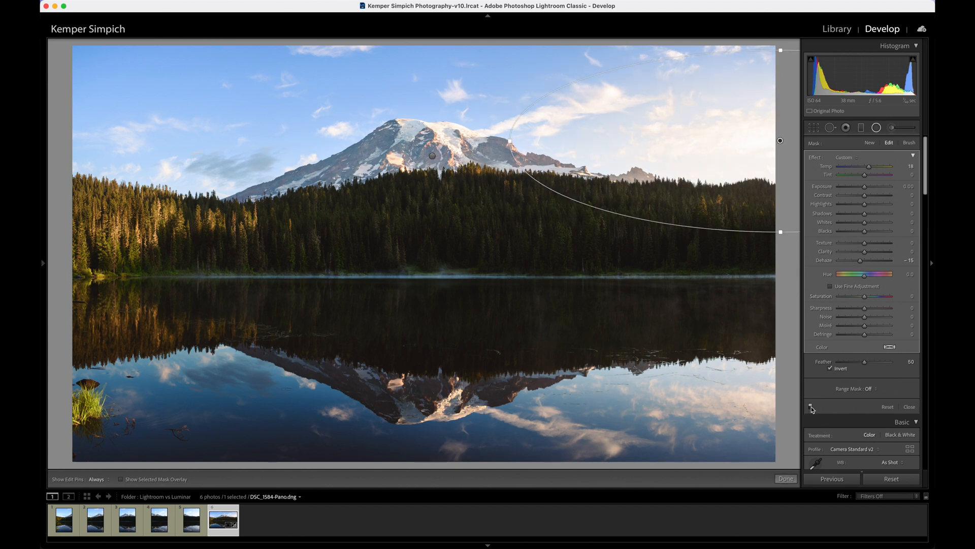
{"action": "left_click", "coordinate": [785, 478]}
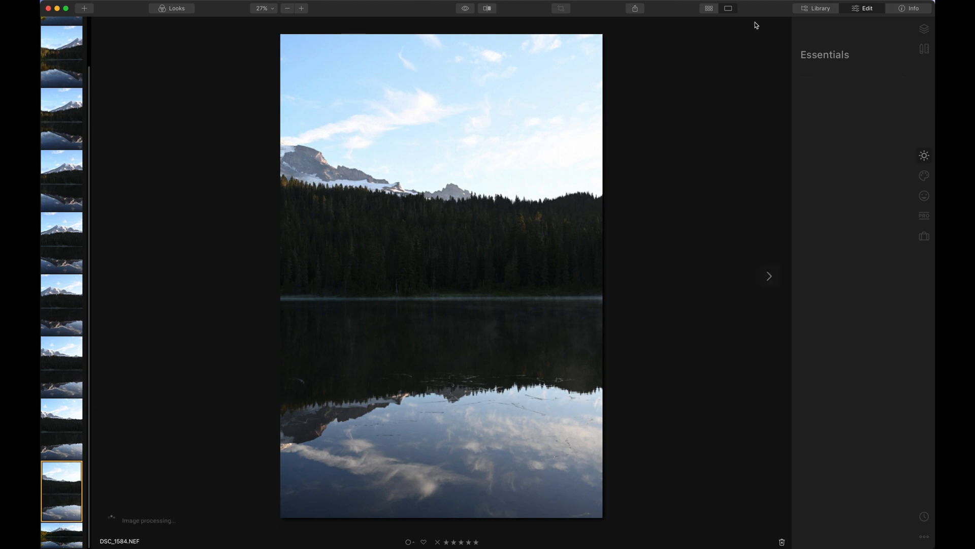
Step: Switch from editing to the photo library and show the Lightroom vs Luminar folder as a gallery grid
{"action": "left_click", "coordinate": [813, 8]}
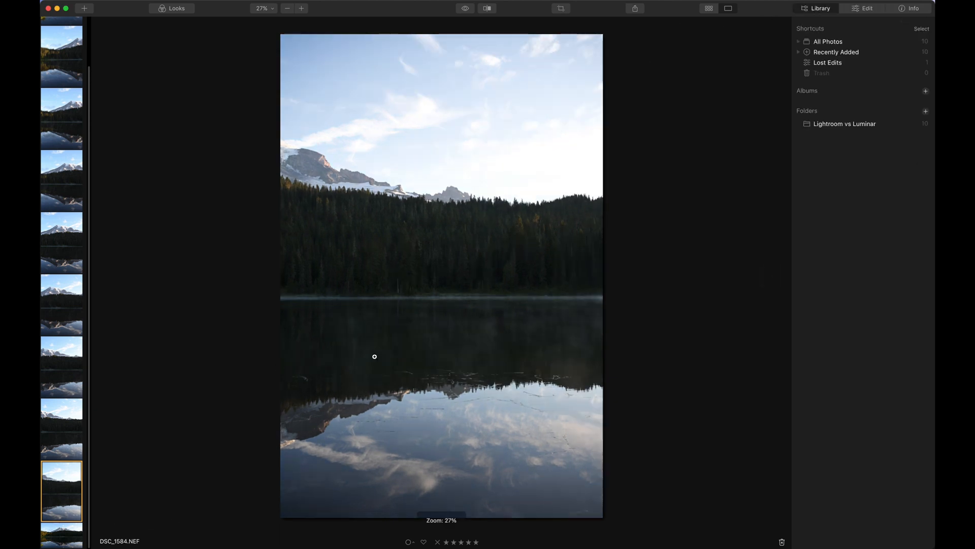
{"action": "scroll", "coordinate": [63, 462], "scroll_direction": "up", "scroll_amount": 2}
{"action": "left_click", "coordinate": [63, 462]}
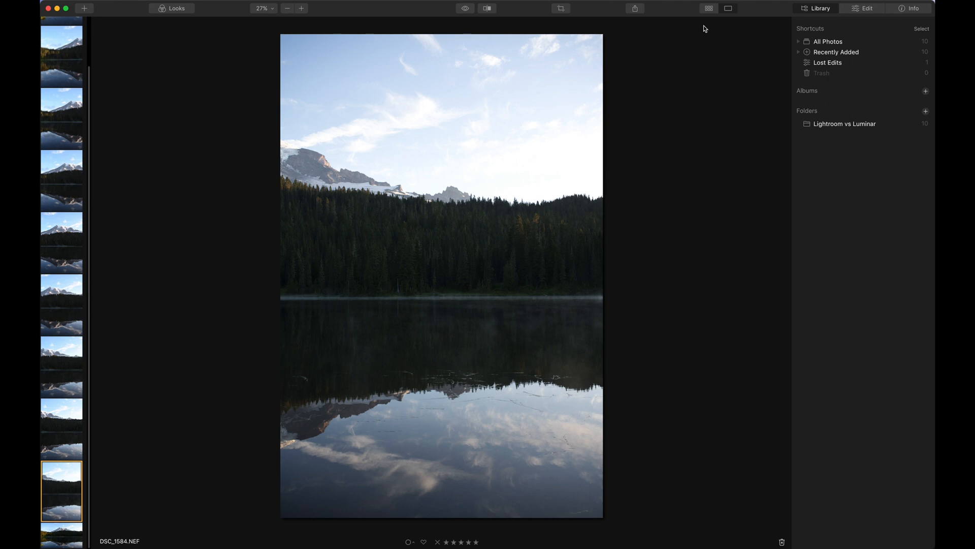
{"action": "left_click", "coordinate": [709, 8]}
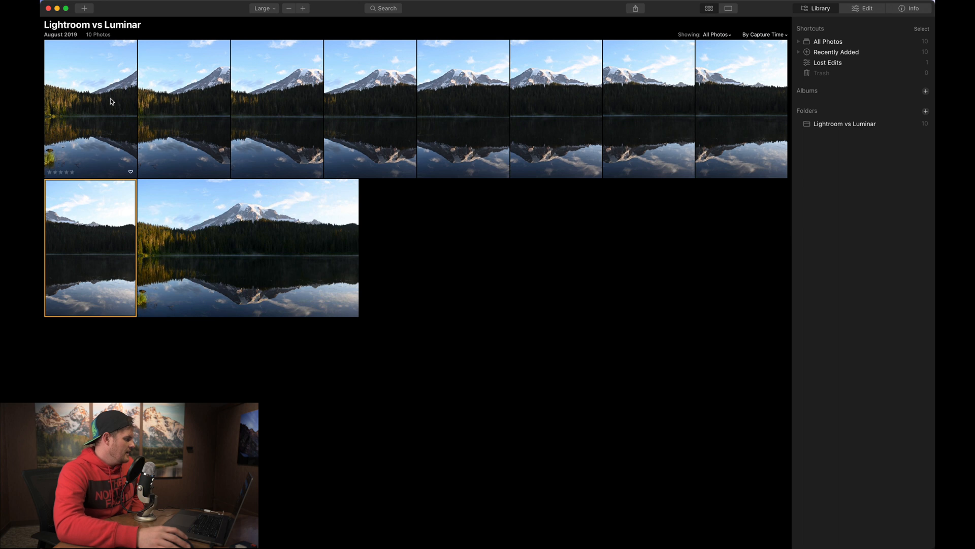
Step: Look through the vertical source frames of the panorama in the gallery, ending on the first frame
{"action": "left_click", "coordinate": [93, 98]}
{"action": "left_click", "coordinate": [205, 102]}
{"action": "left_click", "coordinate": [290, 100]}
{"action": "left_click", "coordinate": [361, 99]}
{"action": "left_click", "coordinate": [471, 105]}
{"action": "left_click", "coordinate": [575, 104]}
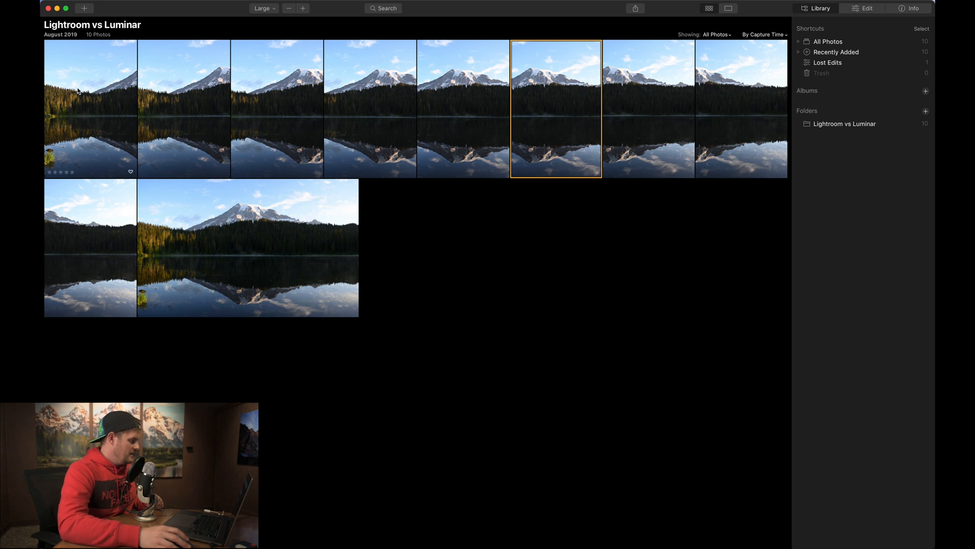
{"action": "left_click", "coordinate": [104, 124]}
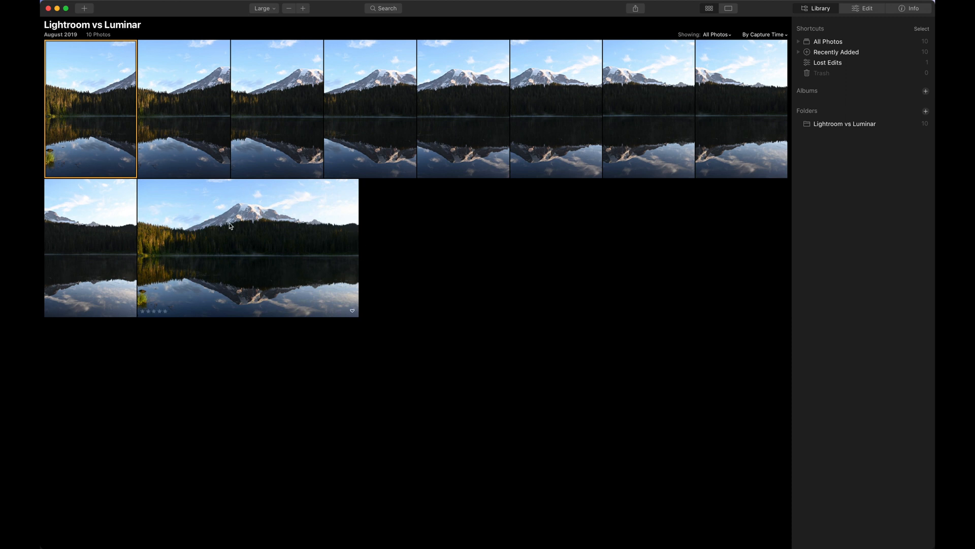
Step: Open the panorama DSC_1584-Pano.dng for editing and review the Creative, Portrait and Professional tool groups
{"action": "left_click", "coordinate": [248, 229]}
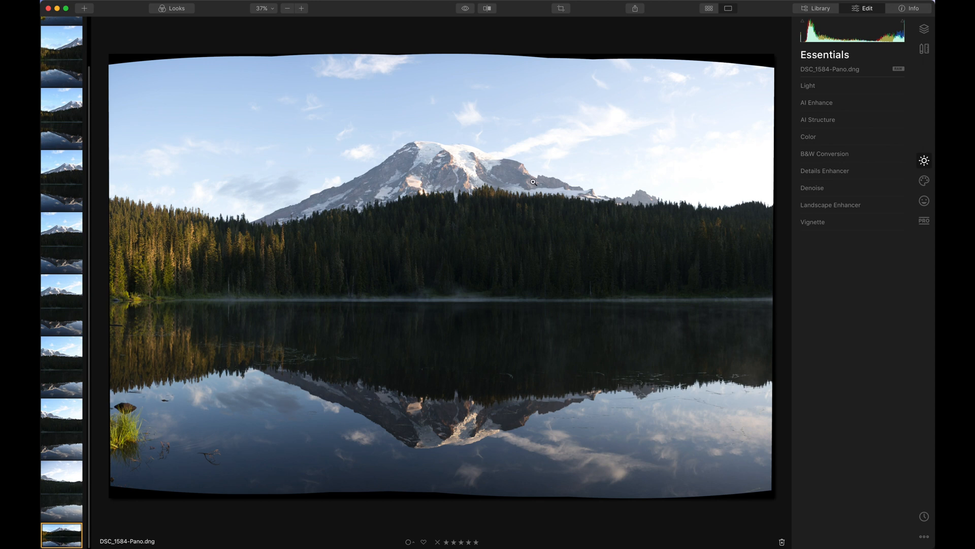
{"action": "scroll", "coordinate": [566, 191], "scroll_direction": "down", "scroll_amount": 1}
{"action": "left_click", "coordinate": [923, 180]}
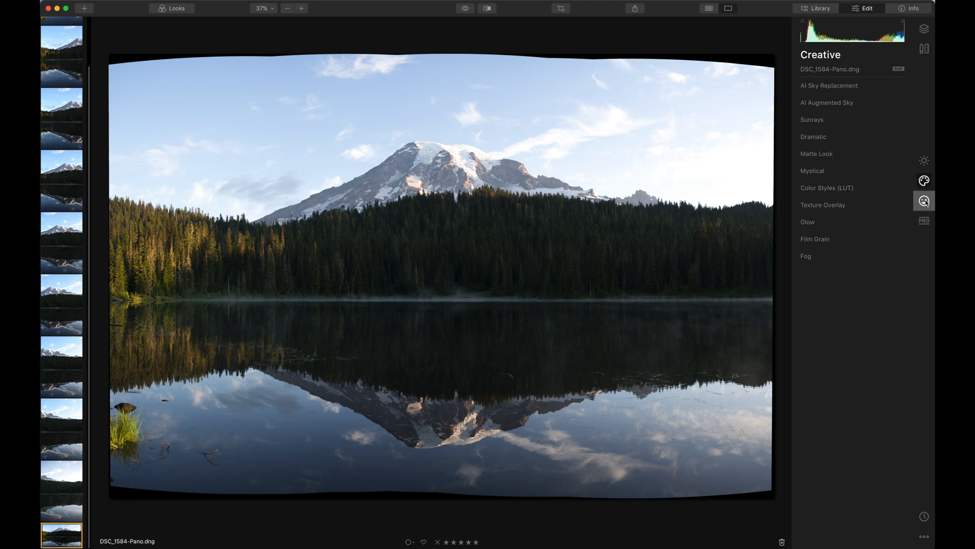
{"action": "left_click", "coordinate": [924, 200]}
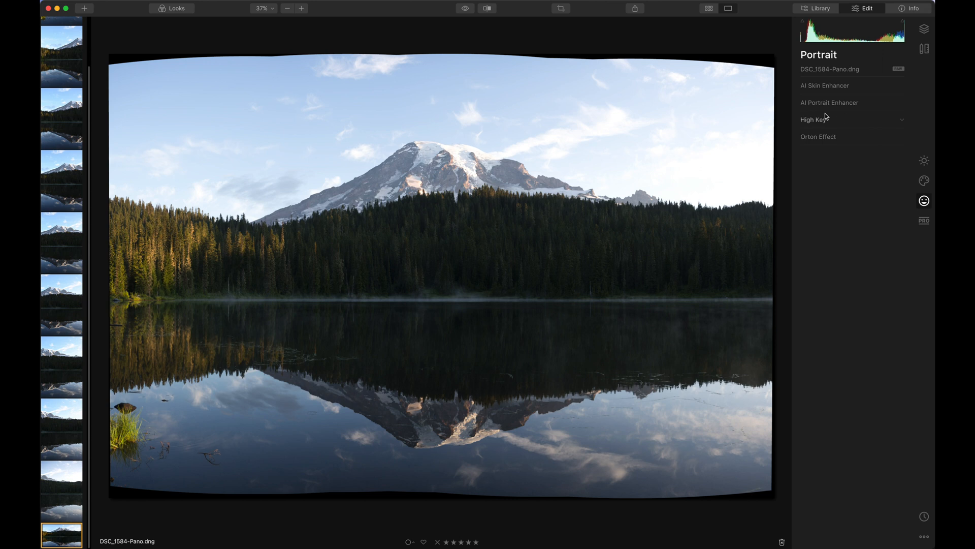
{"action": "left_click", "coordinate": [924, 222]}
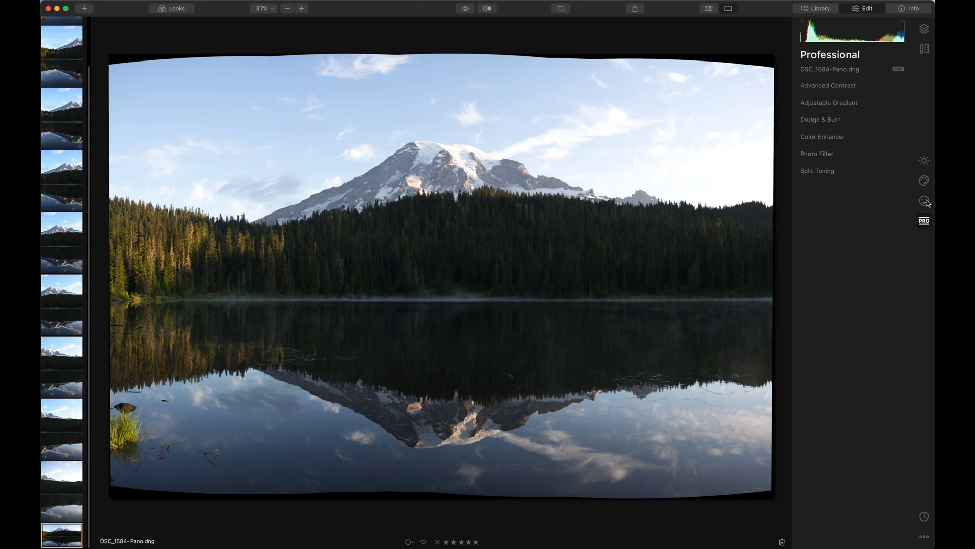
Step: Return to the Essentials tools and set AI Accent to 28 in AI Enhance
{"action": "left_click", "coordinate": [924, 160]}
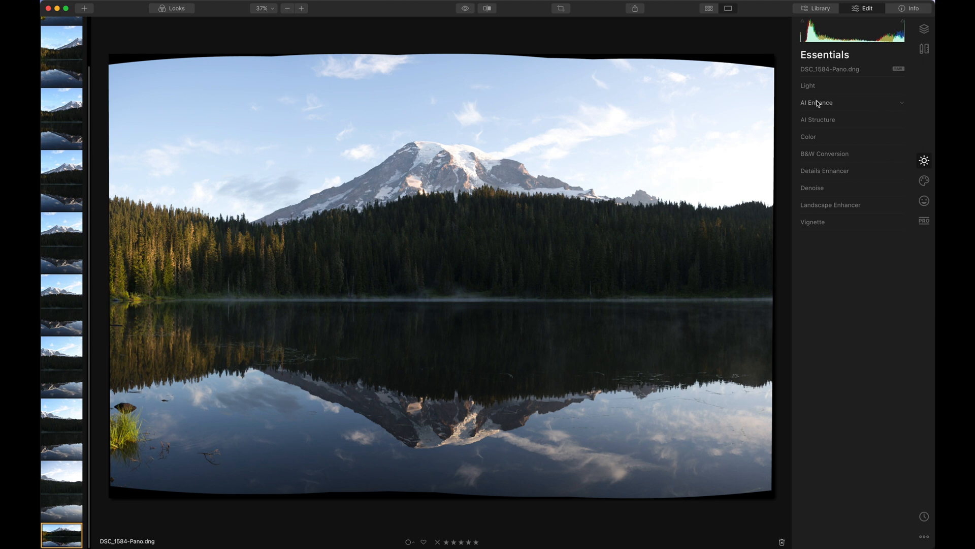
{"action": "left_click", "coordinate": [901, 101]}
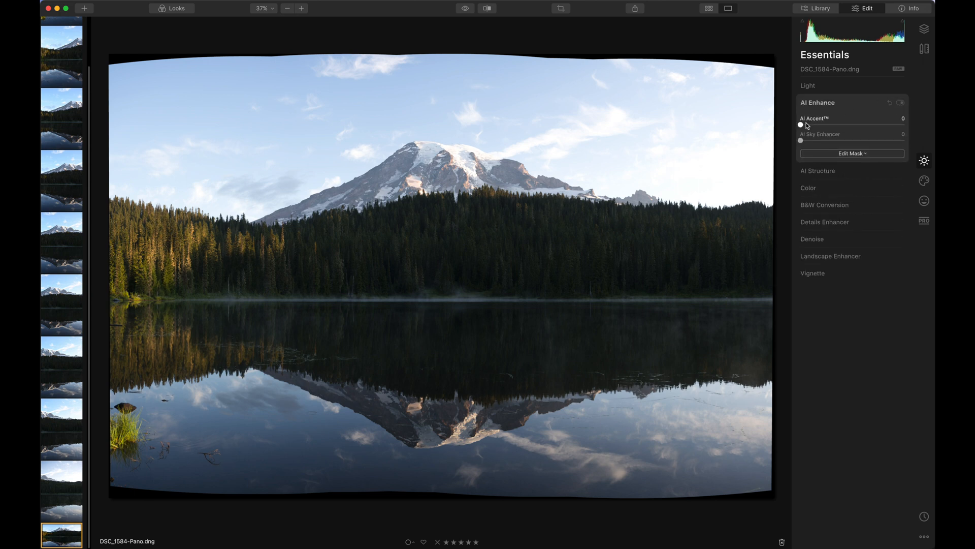
{"action": "left_click_drag", "start_coordinate": [807, 125], "coordinate": [833, 129]}
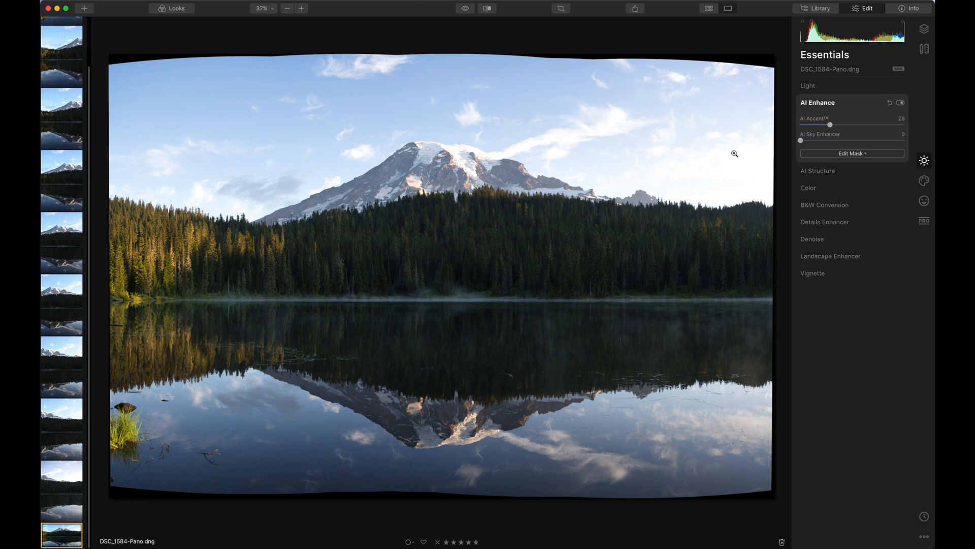
Step: In Light, test Highlights at 78 for comparison, settle on Highlights -49, and set Shadows to 4
{"action": "left_click", "coordinate": [894, 88]}
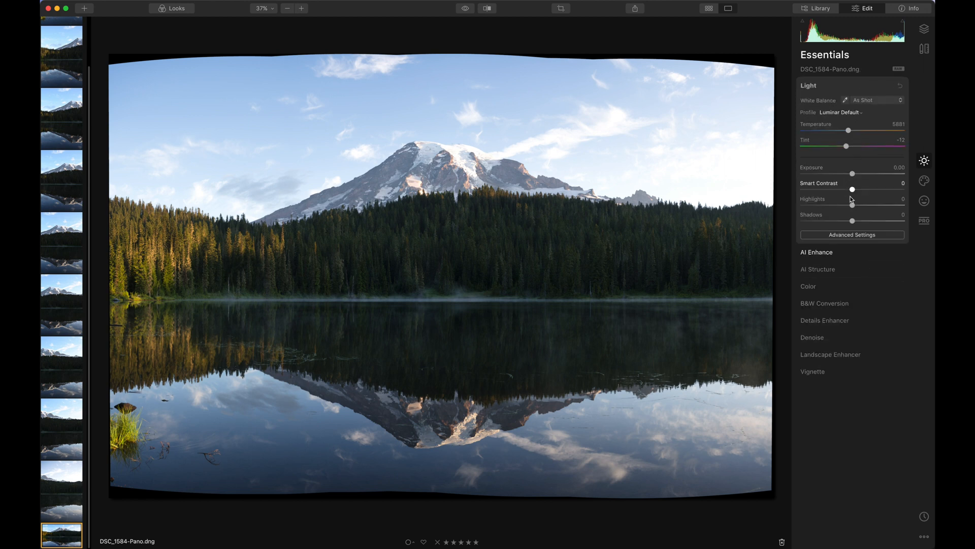
{"action": "left_click_drag", "start_coordinate": [852, 204], "coordinate": [834, 205]}
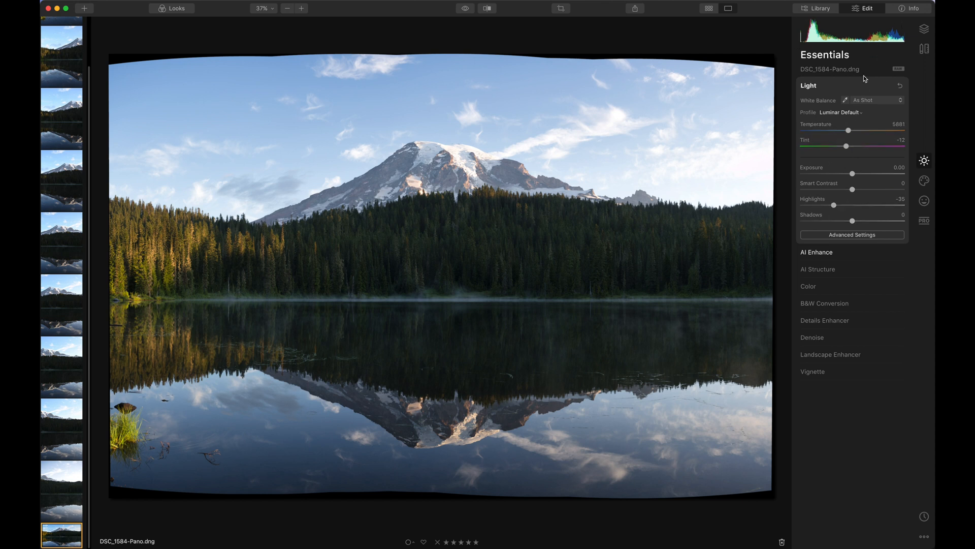
{"action": "left_click_drag", "start_coordinate": [833, 205], "coordinate": [896, 205]}
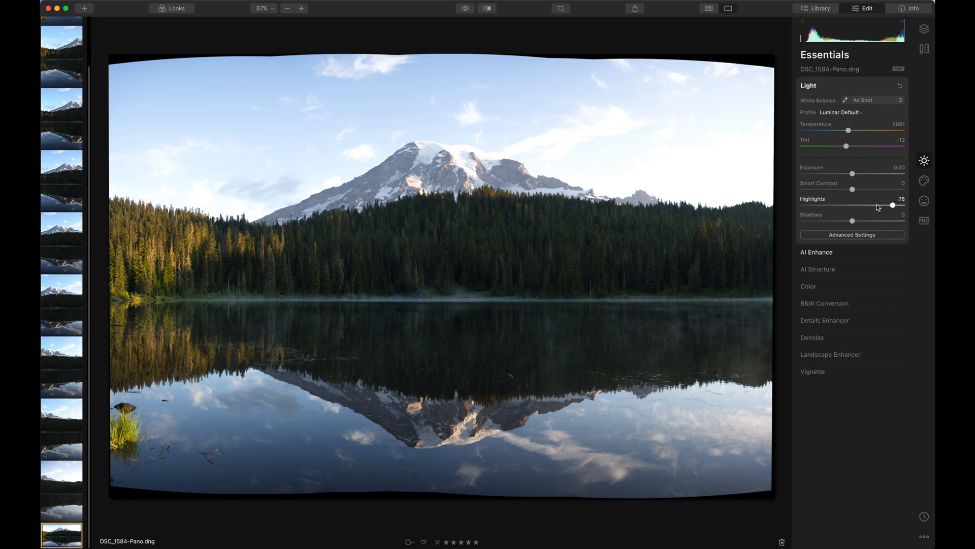
{"action": "left_click_drag", "start_coordinate": [894, 206], "coordinate": [829, 207]}
{"action": "left_click_drag", "start_coordinate": [826, 207], "coordinate": [855, 223]}
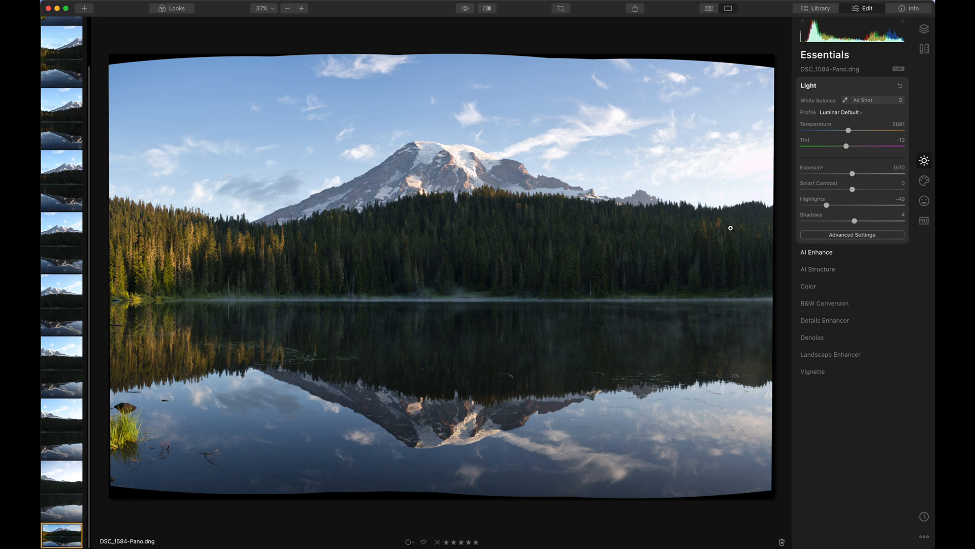
Step: Warm the panorama with the Landscape Enhancer by setting Golden Hour to 35
{"action": "left_click", "coordinate": [857, 354]}
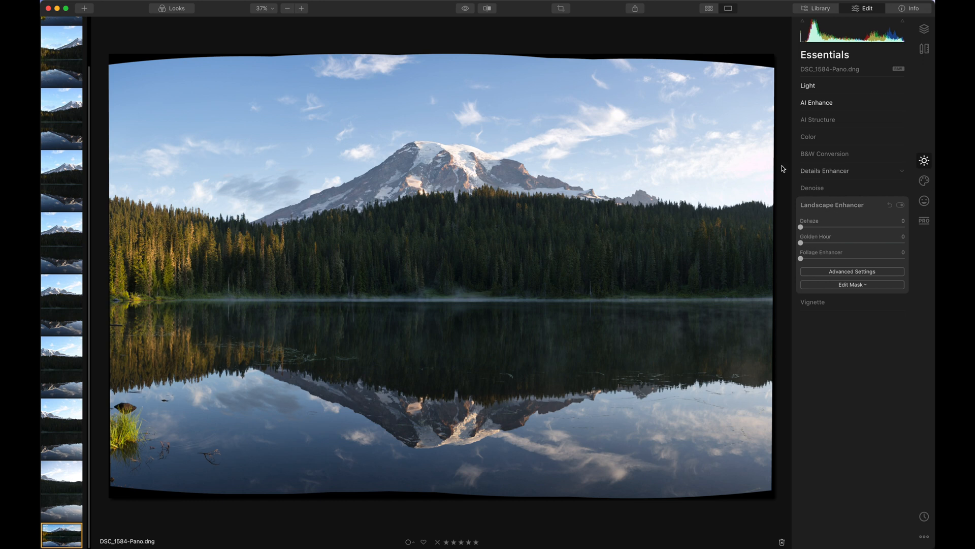
{"action": "left_click_drag", "start_coordinate": [801, 242], "coordinate": [837, 243]}
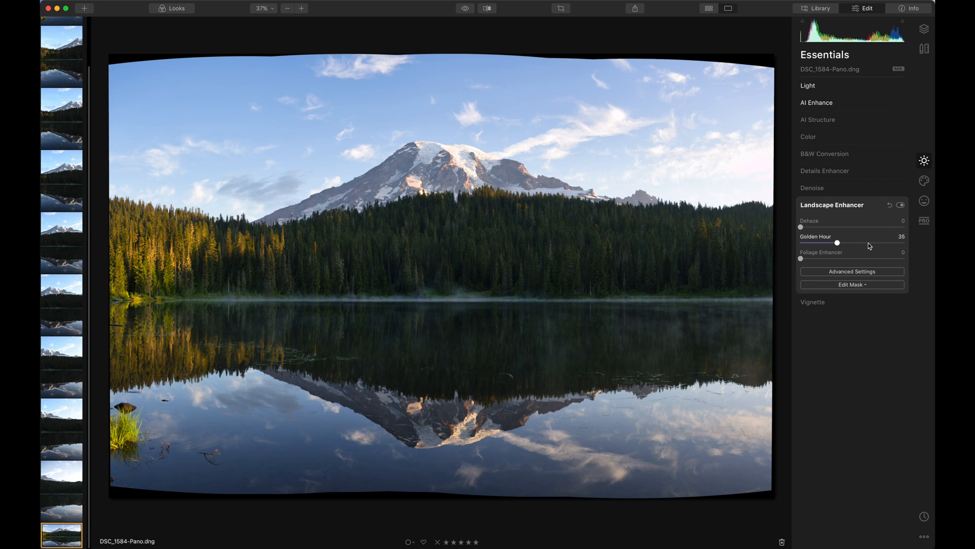
Step: In Advanced Contrast, set Highlights Contrast to 26, Midtones Contrast to 31, Shadows Contrast to 23 and Shadows Balance to 9
{"action": "left_click", "coordinate": [928, 225]}
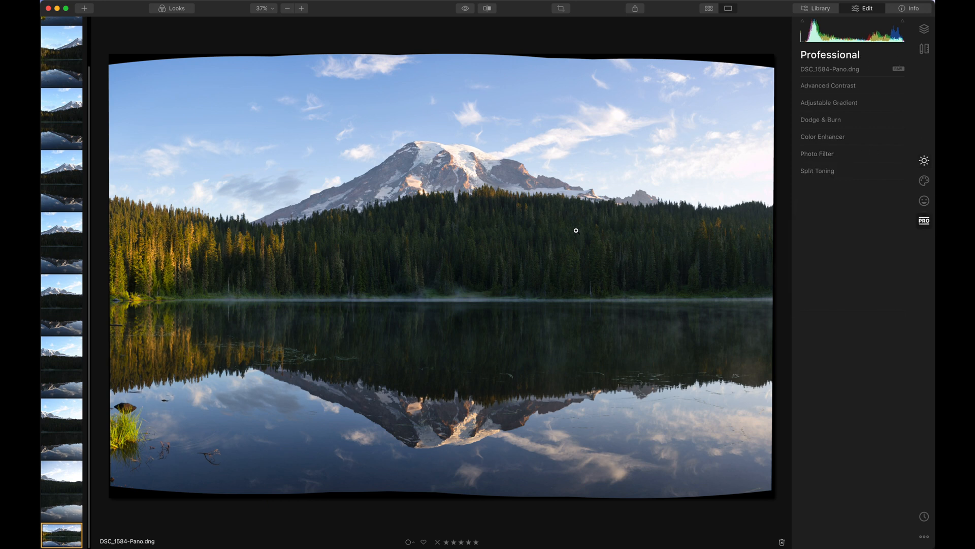
{"action": "left_click", "coordinate": [845, 87]}
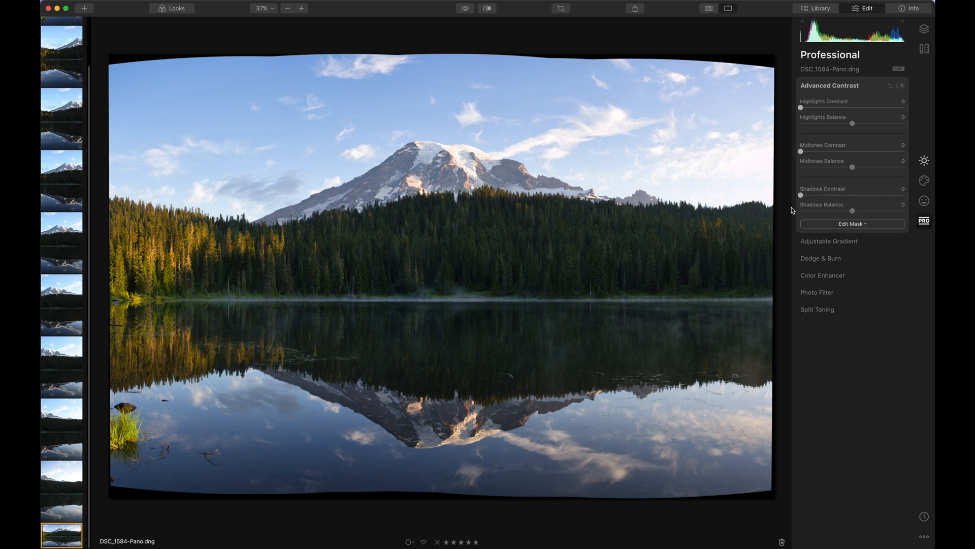
{"action": "left_click_drag", "start_coordinate": [801, 108], "coordinate": [851, 108]}
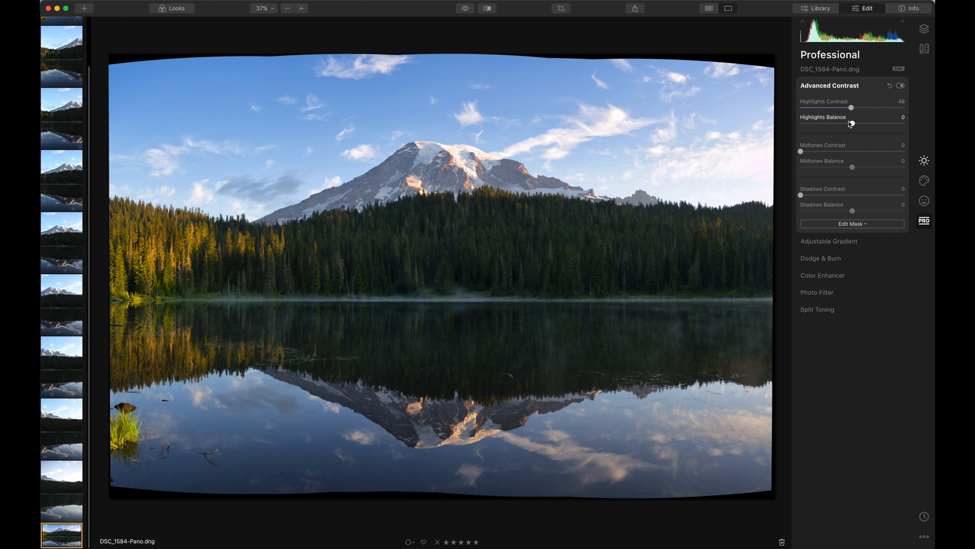
{"action": "left_click_drag", "start_coordinate": [851, 108], "coordinate": [827, 110]}
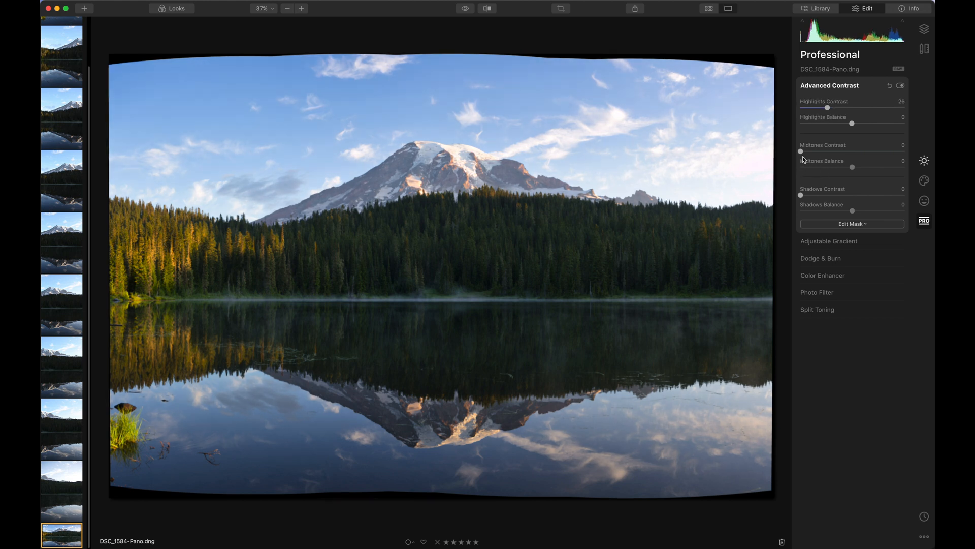
{"action": "left_click_drag", "start_coordinate": [801, 151], "coordinate": [834, 155]}
{"action": "mouse_move", "coordinate": [832, 154]}
{"action": "left_mouse_down"}
{"action": "mouse_move", "coordinate": [867, 152]}
{"action": "mouse_move", "coordinate": [833, 159]}
{"action": "left_mouse_up"}
{"action": "left_click_drag", "start_coordinate": [803, 195], "coordinate": [857, 212]}
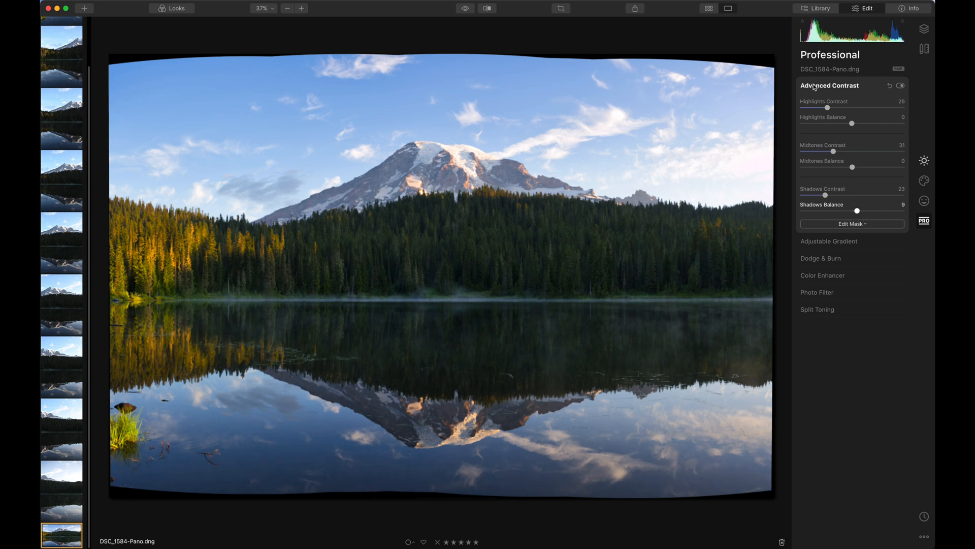
Step: Compare the panorama with Advanced Contrast switched off and on, leaving it on
{"action": "left_click", "coordinate": [900, 87]}
{"action": "left_click", "coordinate": [901, 86]}
{"action": "left_click", "coordinate": [900, 86]}
{"action": "left_click", "coordinate": [900, 86]}
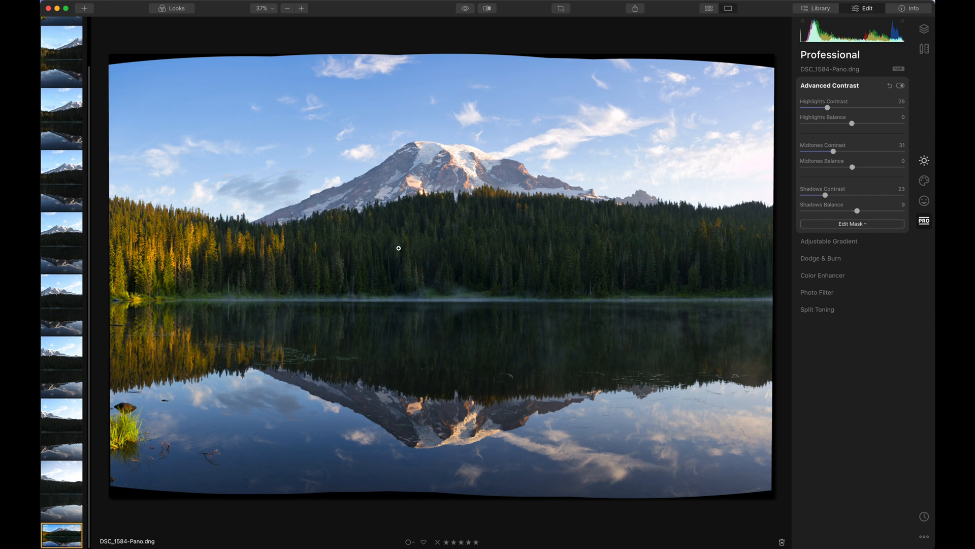
Step: In the Essentials Color tool, set the overall Saturation to -7
{"action": "left_click", "coordinate": [926, 160]}
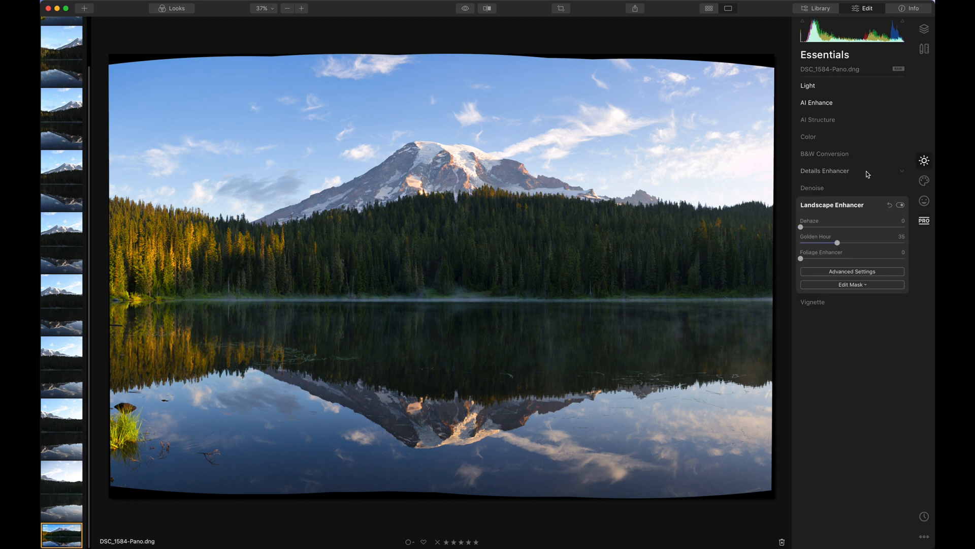
{"action": "left_click", "coordinate": [843, 142]}
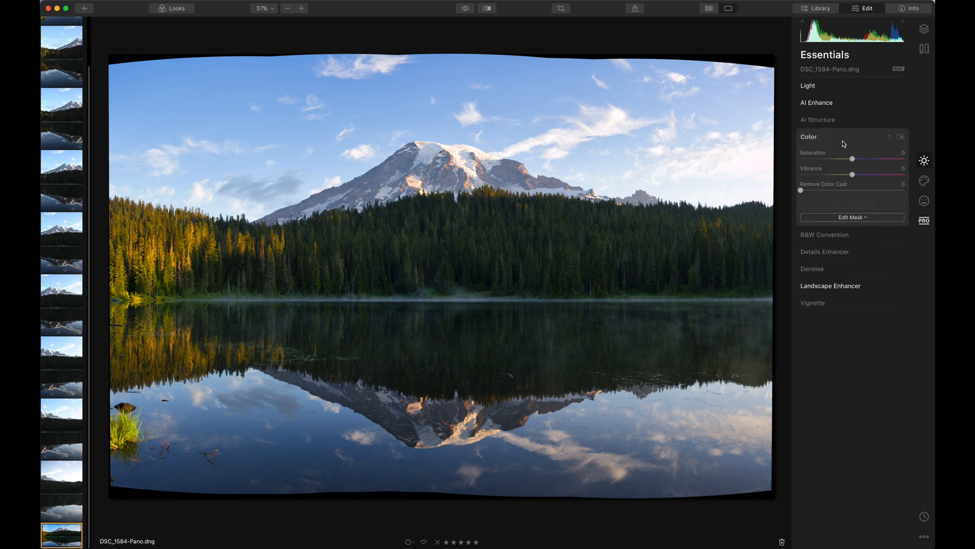
{"action": "left_click_drag", "start_coordinate": [852, 160], "coordinate": [848, 160]}
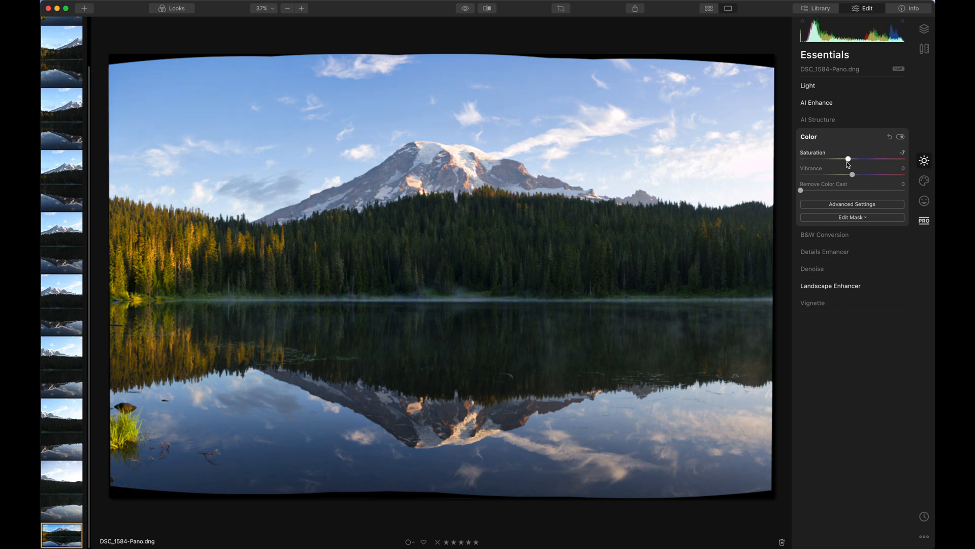
{"action": "left_click_drag", "start_coordinate": [847, 159], "coordinate": [848, 159]}
Step: In Color's advanced settings, lower the orange Saturation and set the yellow Saturation to -35
{"action": "left_click", "coordinate": [849, 204]}
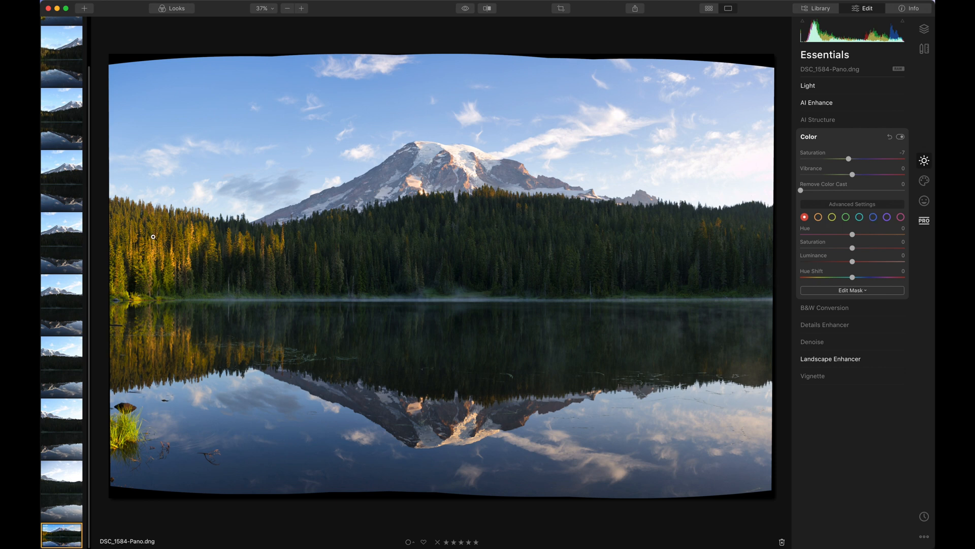
{"action": "left_click", "coordinate": [818, 217]}
{"action": "left_click_drag", "start_coordinate": [852, 248], "coordinate": [838, 248]}
{"action": "left_click", "coordinate": [832, 217]}
{"action": "left_click", "coordinate": [852, 248]}
{"action": "left_click_drag", "start_coordinate": [852, 249], "coordinate": [834, 248]}
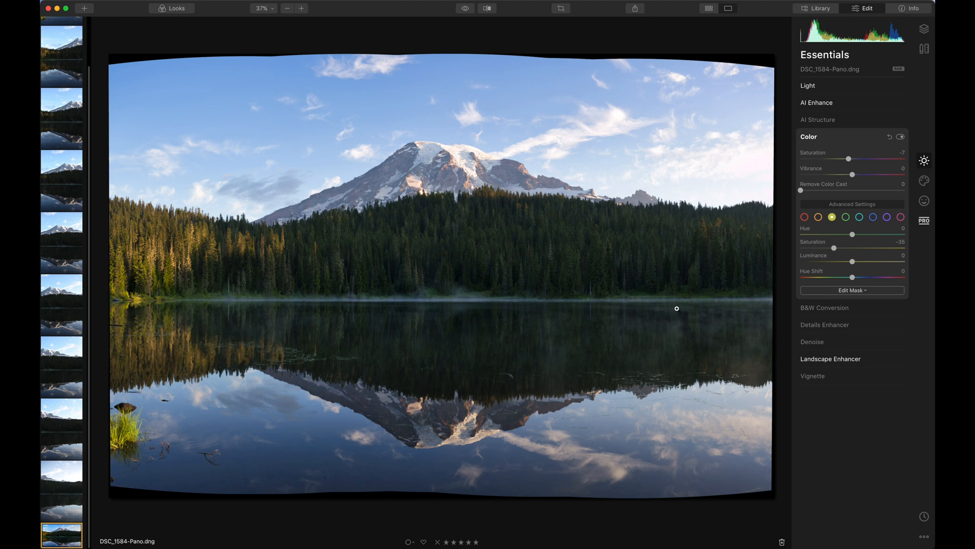
Step: Try to confine the Color adjustment to the sunlit trees at the left shore with an inverted radial mask
{"action": "left_click", "coordinate": [860, 291]}
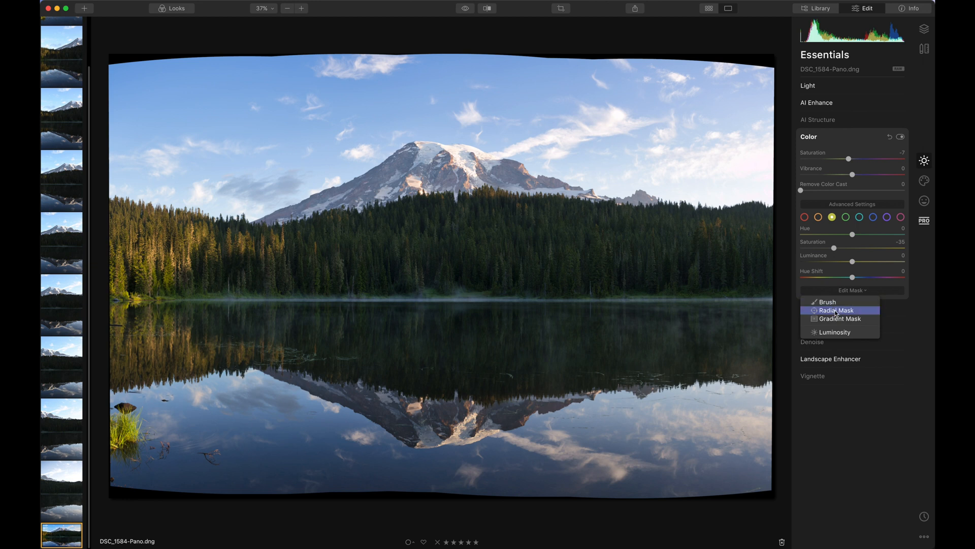
{"action": "left_click", "coordinate": [836, 310]}
{"action": "left_click_drag", "start_coordinate": [154, 250], "coordinate": [235, 267]}
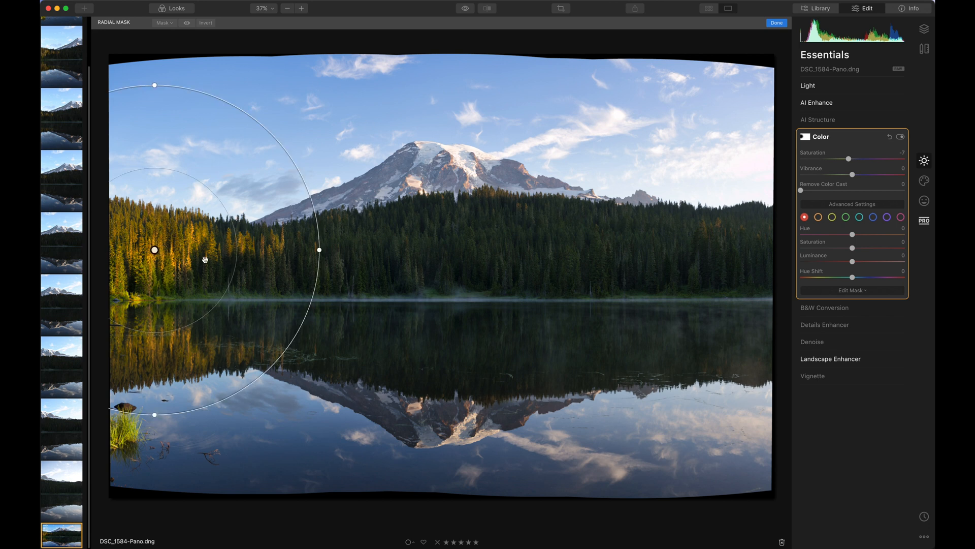
{"action": "left_click", "coordinate": [203, 23]}
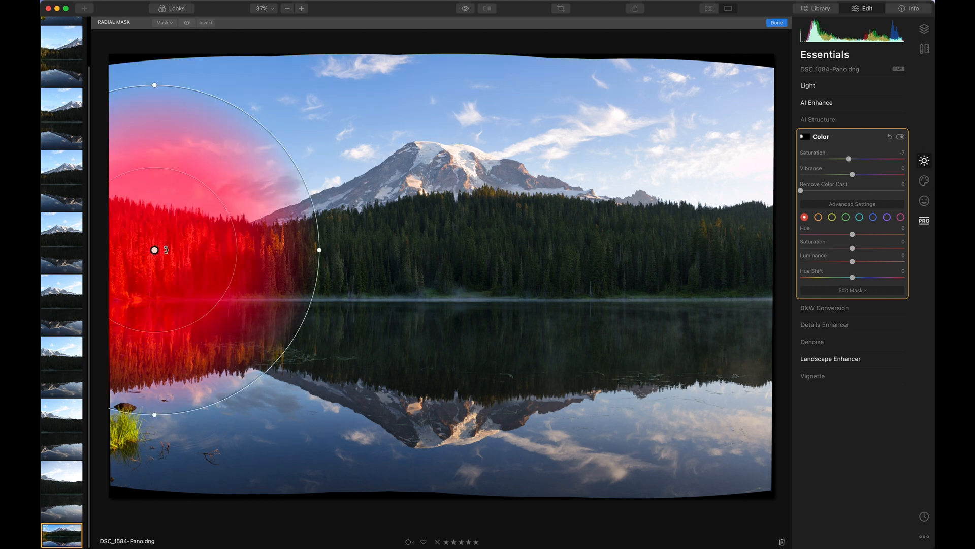
Step: Reset the Color tool and its mask, and lower only the yellow Saturation to -31
{"action": "left_click_drag", "start_coordinate": [844, 248], "coordinate": [836, 248]}
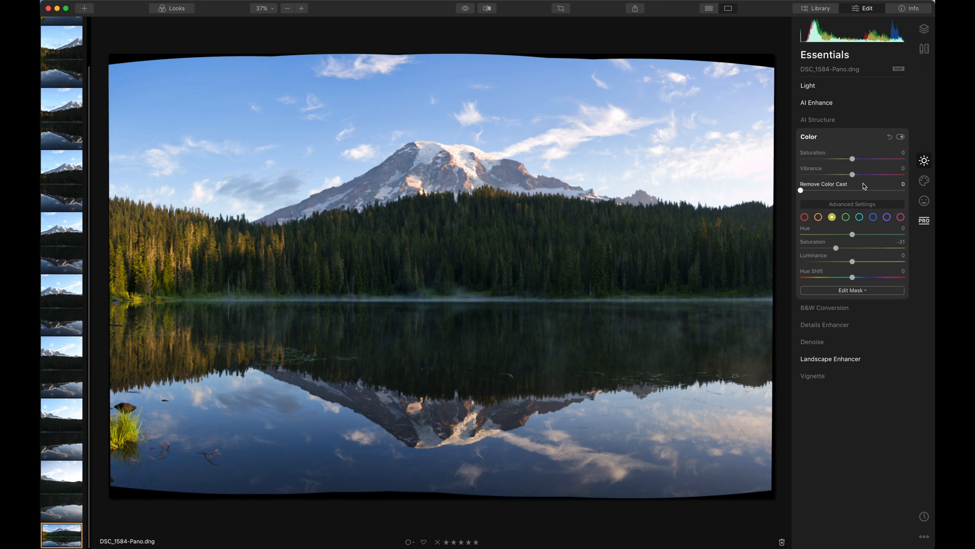
{"action": "key", "text": "super+minus"}
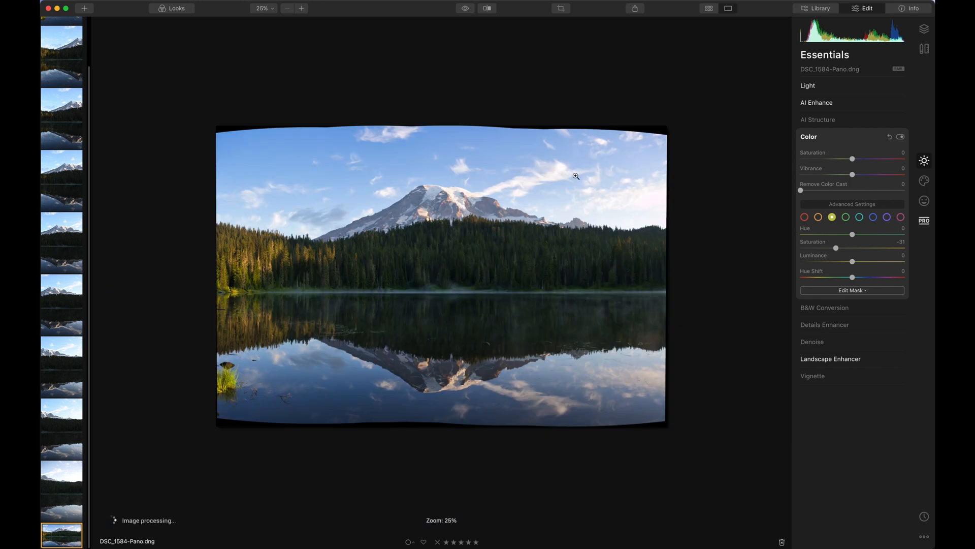
{"action": "left_click", "coordinate": [272, 8]}
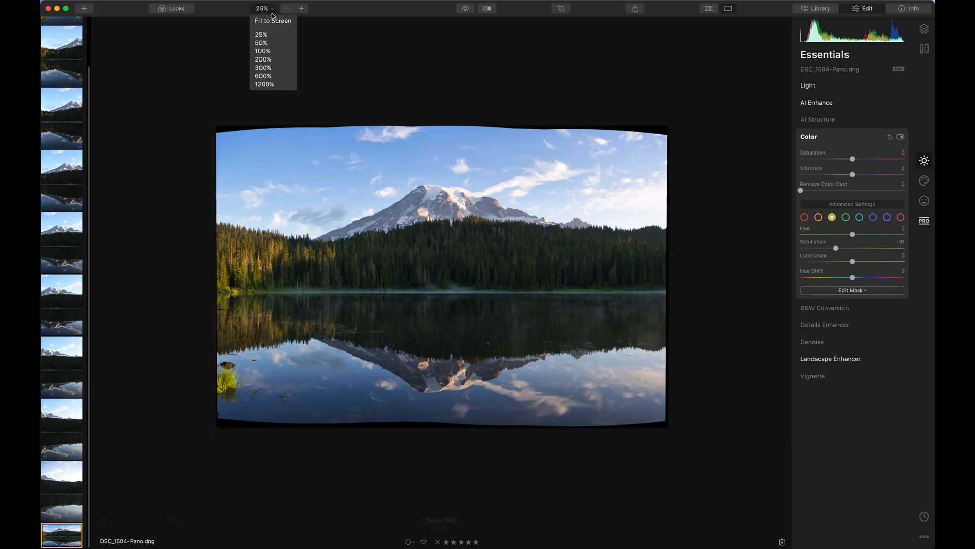
{"action": "left_click", "coordinate": [272, 22]}
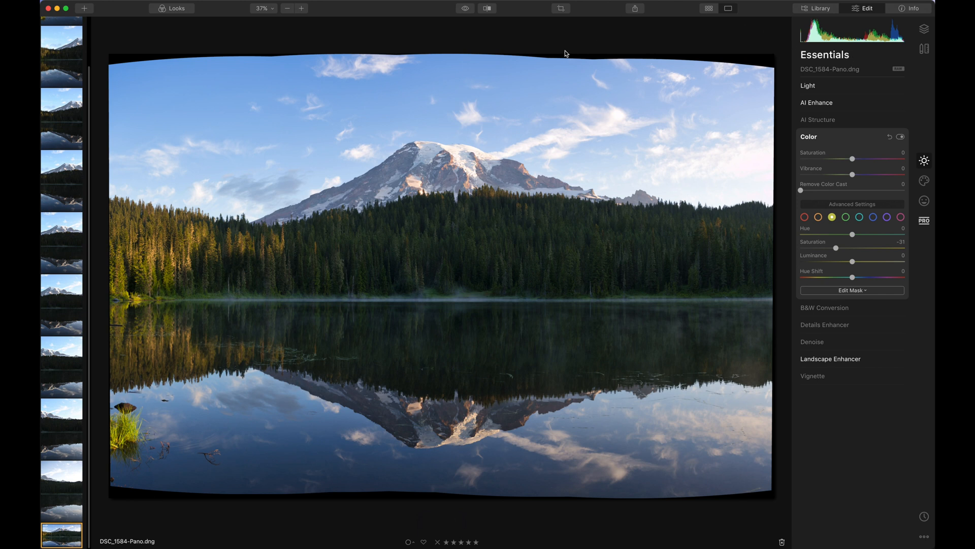
Step: Add a new adjustment layer above the panorama's base layer
{"action": "left_click", "coordinate": [924, 30]}
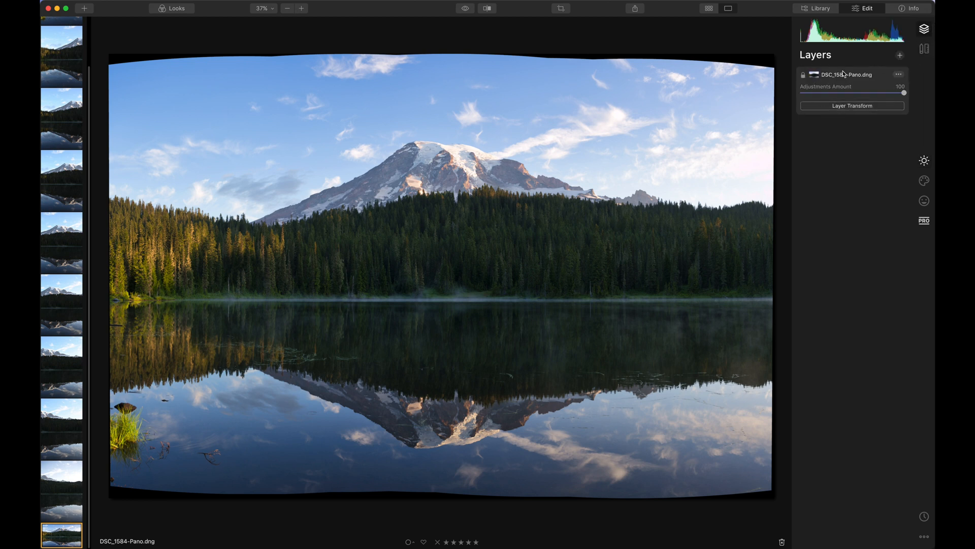
{"action": "left_click", "coordinate": [900, 56]}
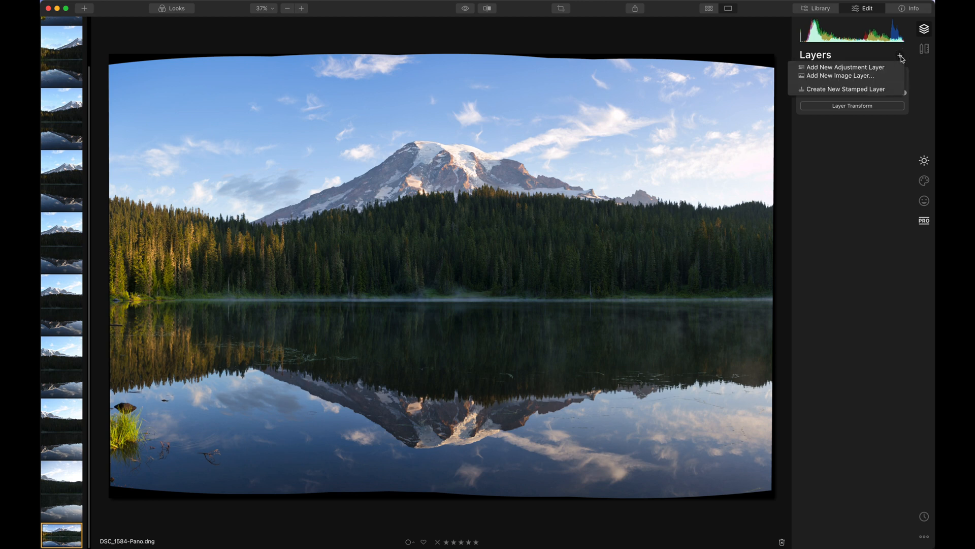
{"action": "left_click", "coordinate": [828, 69]}
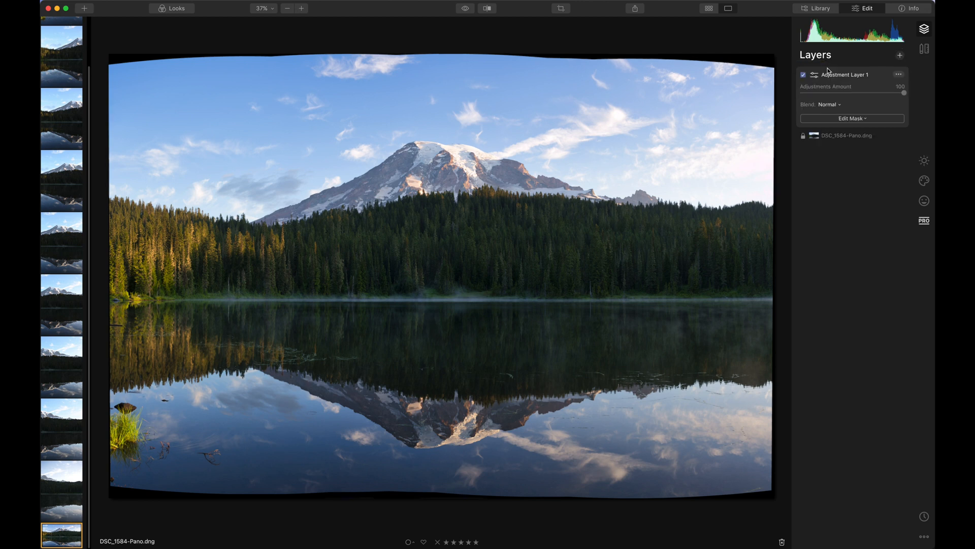
Step: Look through the Essentials and Creative tools available for the new adjustment layer
{"action": "left_click", "coordinate": [931, 160]}
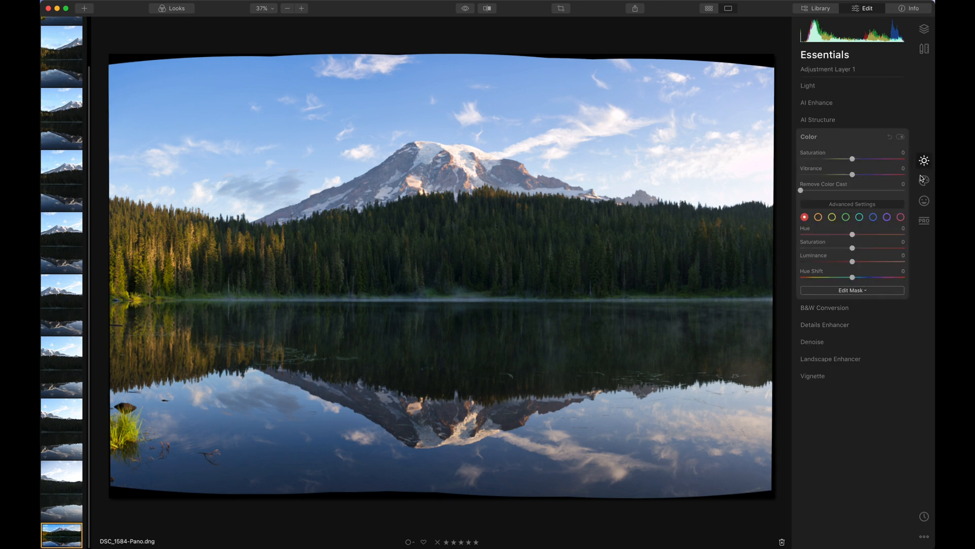
{"action": "left_click", "coordinate": [924, 180]}
{"action": "left_click", "coordinate": [924, 160]}
{"action": "left_click", "coordinate": [838, 86]}
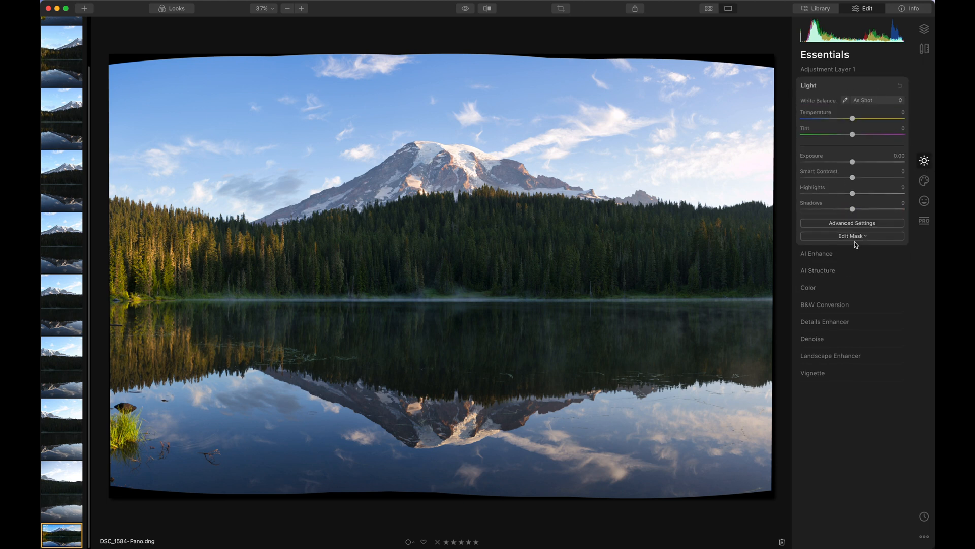
{"action": "left_click", "coordinate": [853, 257]}
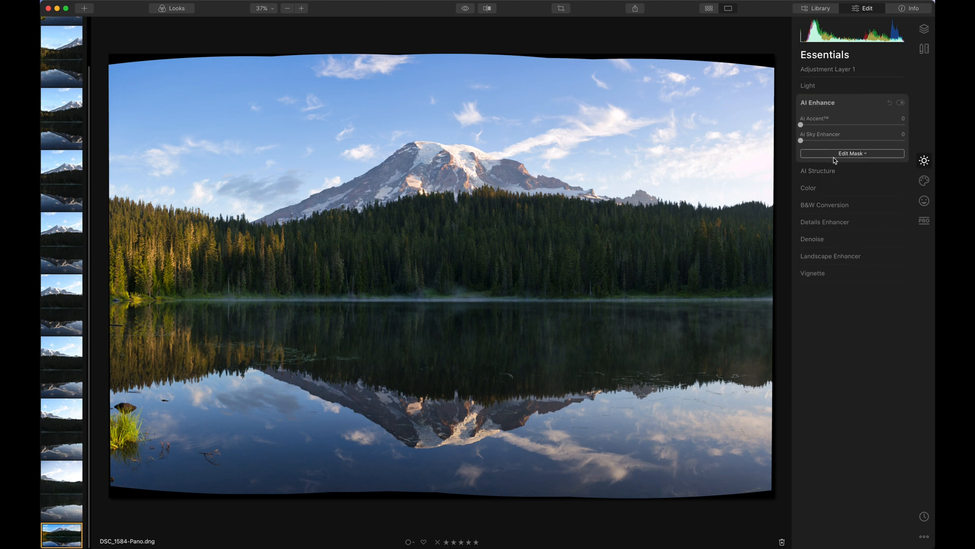
{"action": "left_click", "coordinate": [924, 29]}
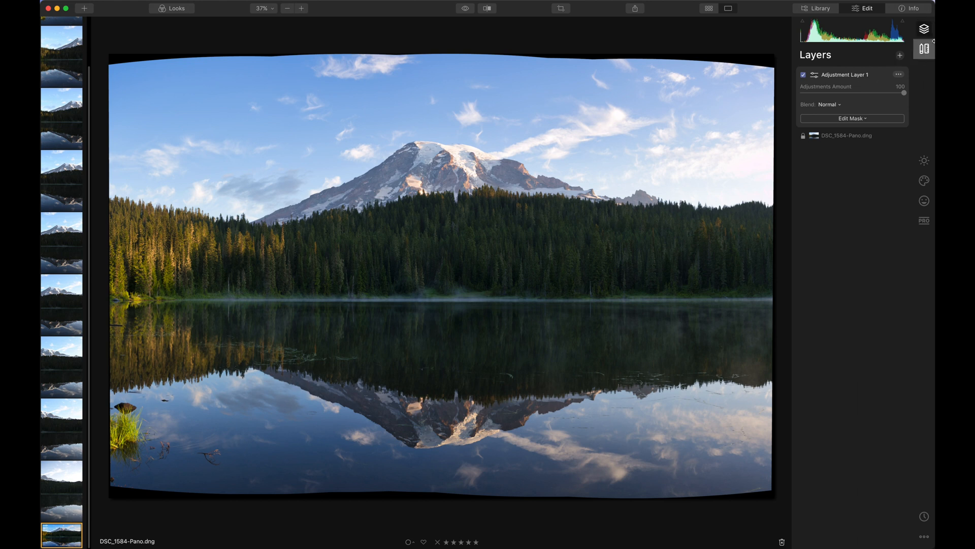
{"action": "left_click", "coordinate": [923, 161]}
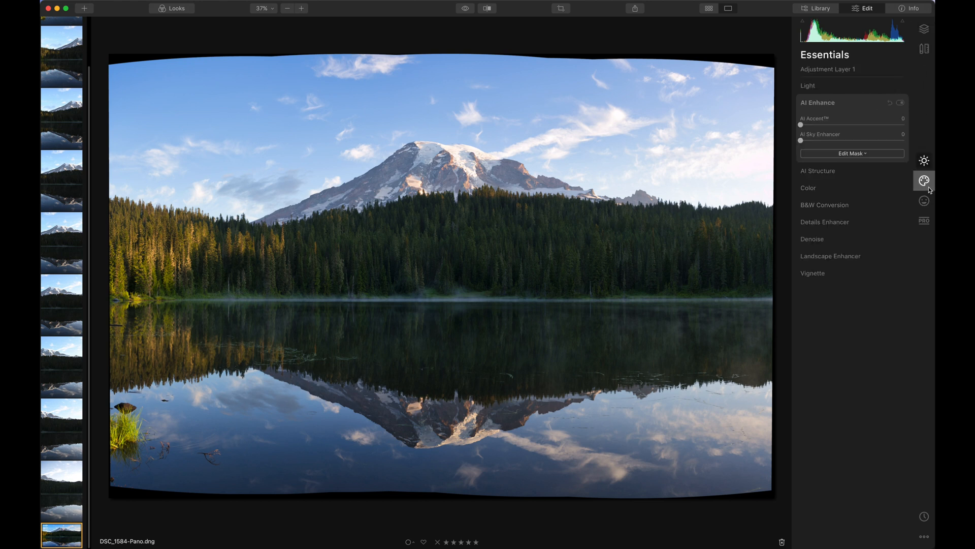
{"action": "left_click", "coordinate": [927, 186]}
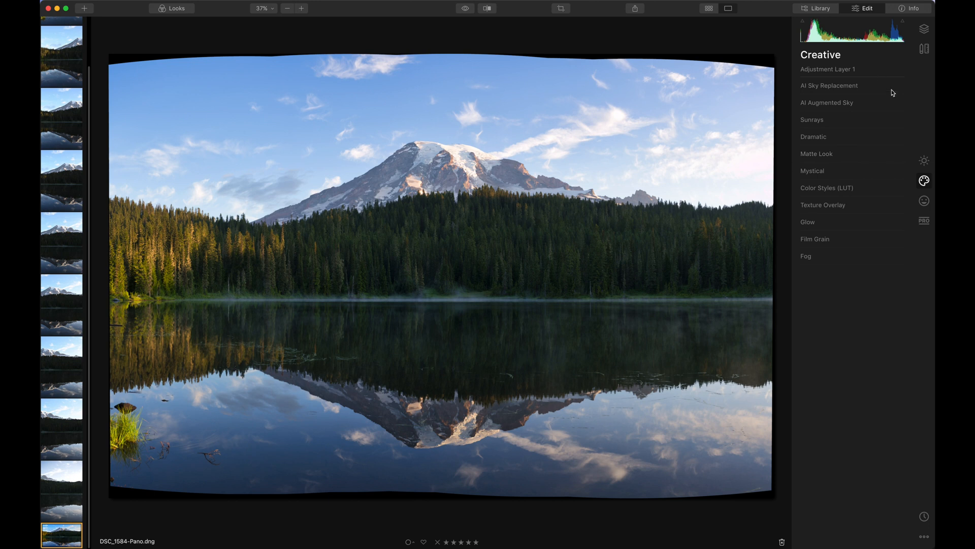
{"action": "left_click", "coordinate": [924, 160]}
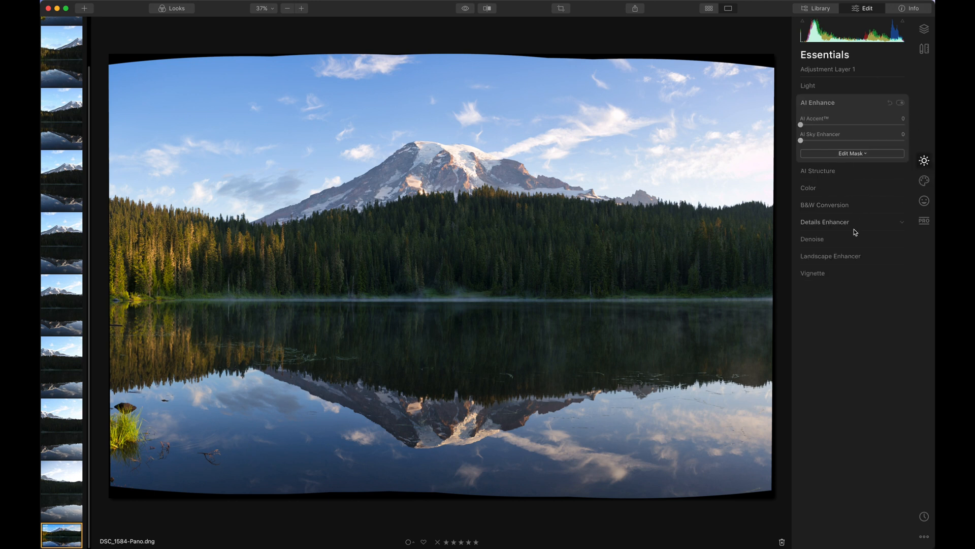
Step: On the adjustment layer, set Landscape Enhancer's Dehaze to 23 and AI Structure's Amount to 26
{"action": "left_click", "coordinate": [858, 257]}
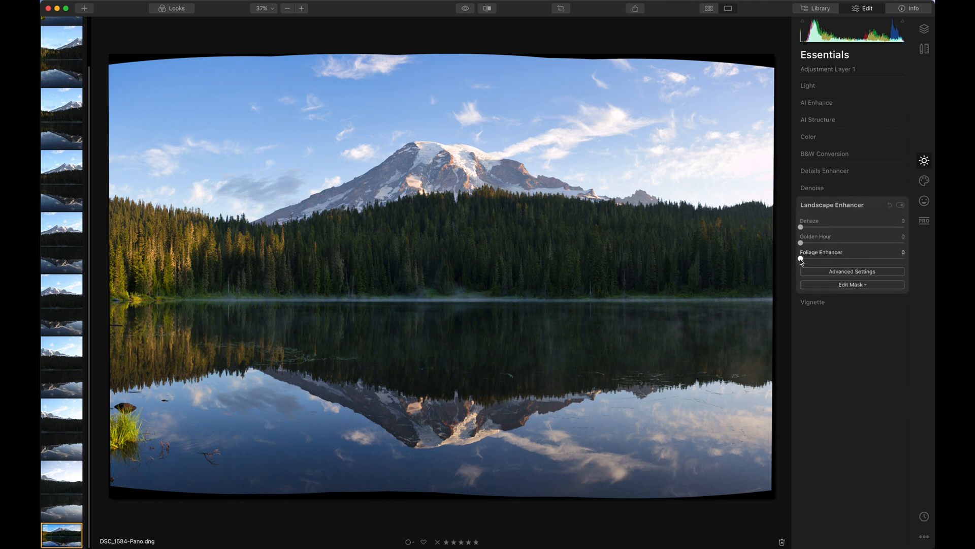
{"action": "left_click_drag", "start_coordinate": [801, 227], "coordinate": [828, 230]}
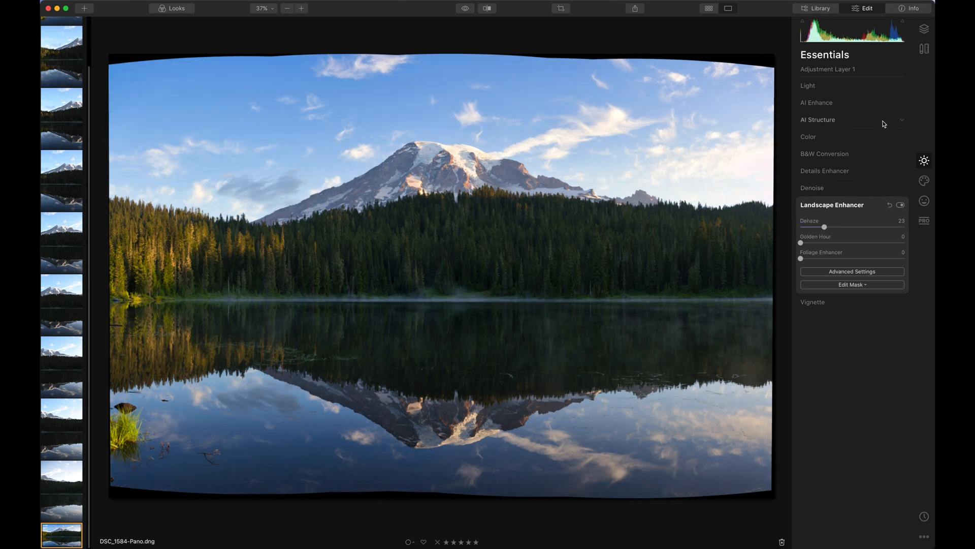
{"action": "left_click", "coordinate": [860, 118]}
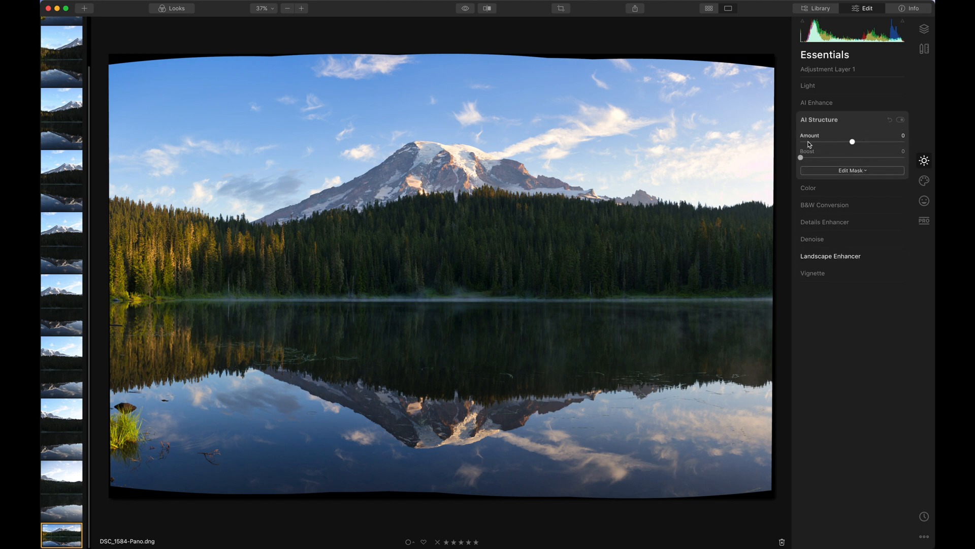
{"action": "left_click_drag", "start_coordinate": [853, 143], "coordinate": [868, 144]}
{"action": "left_click_drag", "start_coordinate": [869, 144], "coordinate": [869, 144]}
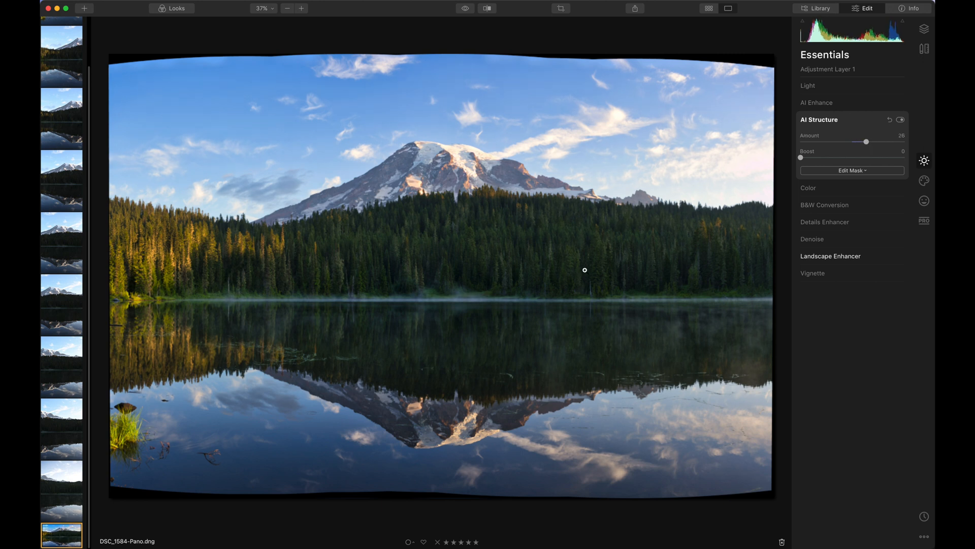
Step: Confine AI Structure to the mountain with a wide, flattened elliptical radial mask, inverted so the effect applies inside it
{"action": "left_click", "coordinate": [854, 175]}
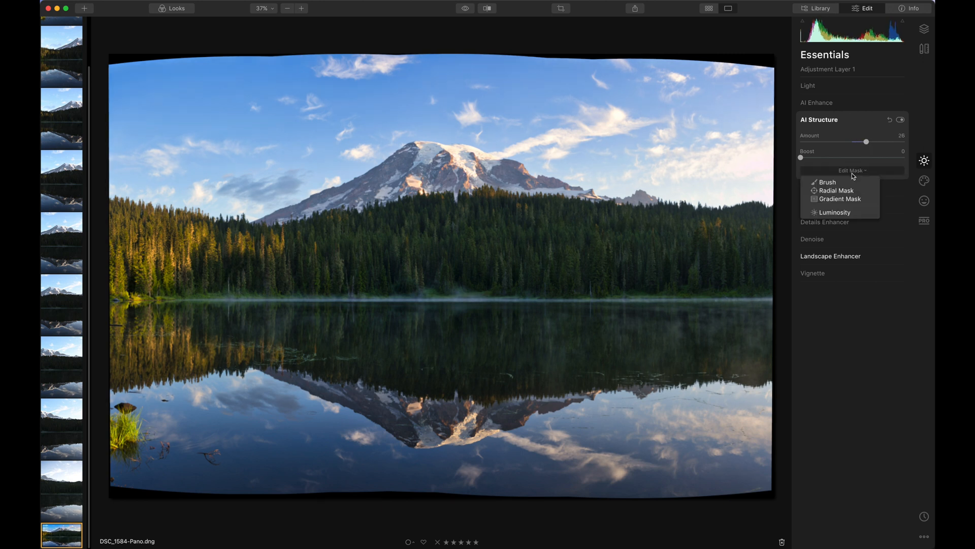
{"action": "left_click", "coordinate": [835, 192]}
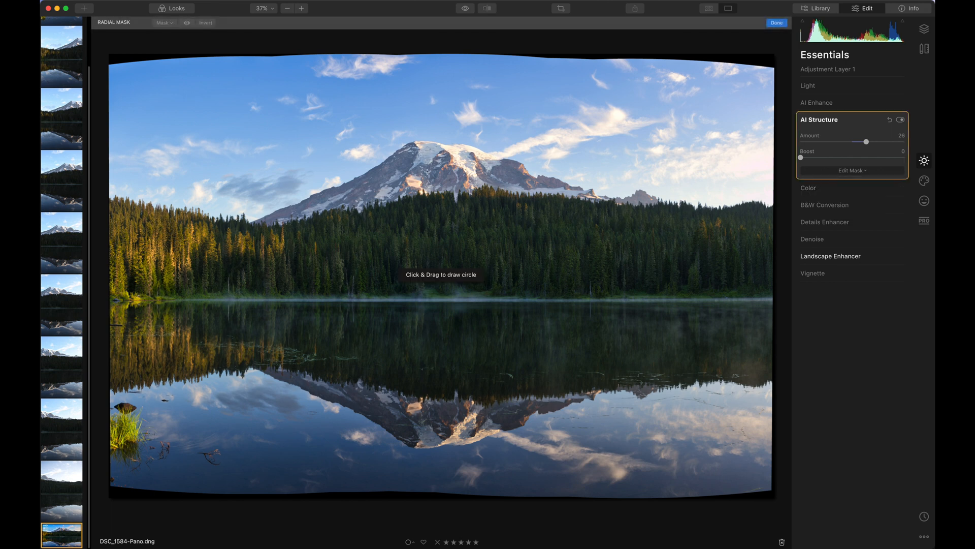
{"action": "left_click_drag", "start_coordinate": [445, 175], "coordinate": [523, 195]}
{"action": "left_click_drag", "start_coordinate": [433, 356], "coordinate": [433, 254]}
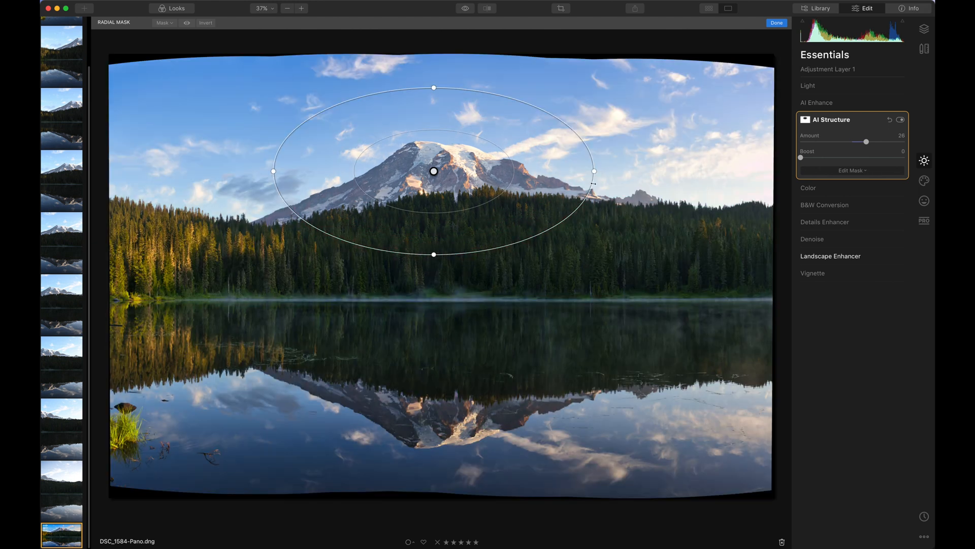
{"action": "left_click_drag", "start_coordinate": [597, 171], "coordinate": [632, 170]}
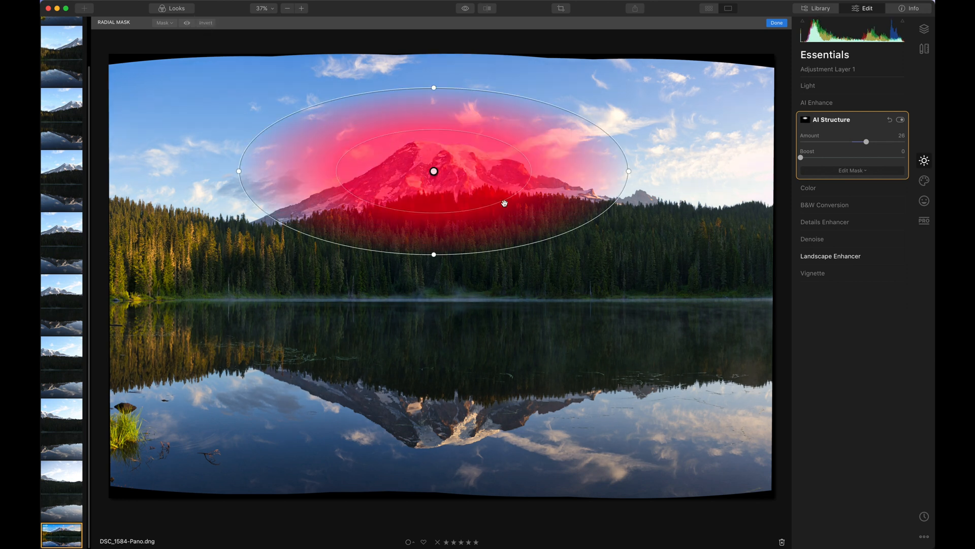
{"action": "left_click", "coordinate": [777, 22]}
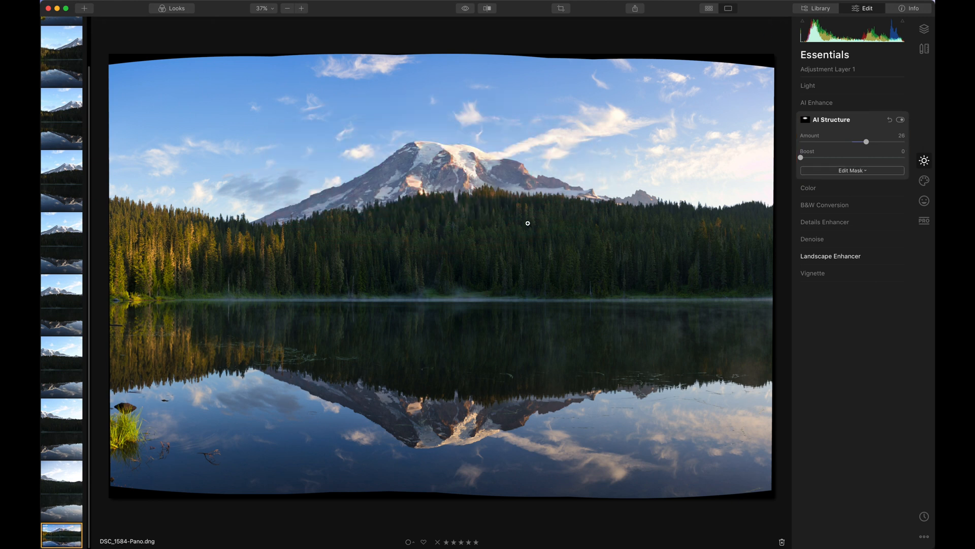
Step: Confine the Landscape Enhancer dehaze to the mountain peak with an inverted, slightly flattened radial mask
{"action": "left_click", "coordinate": [866, 257]}
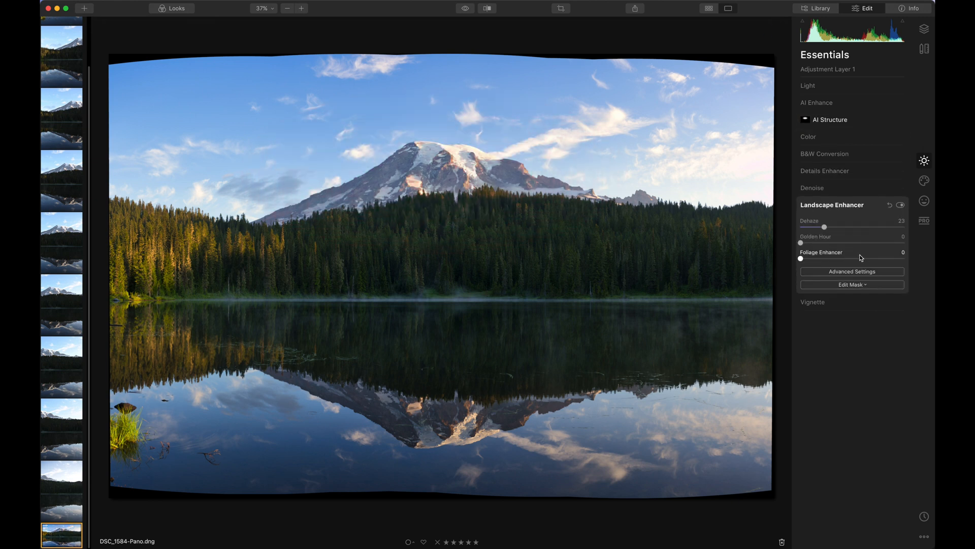
{"action": "left_click", "coordinate": [862, 285]}
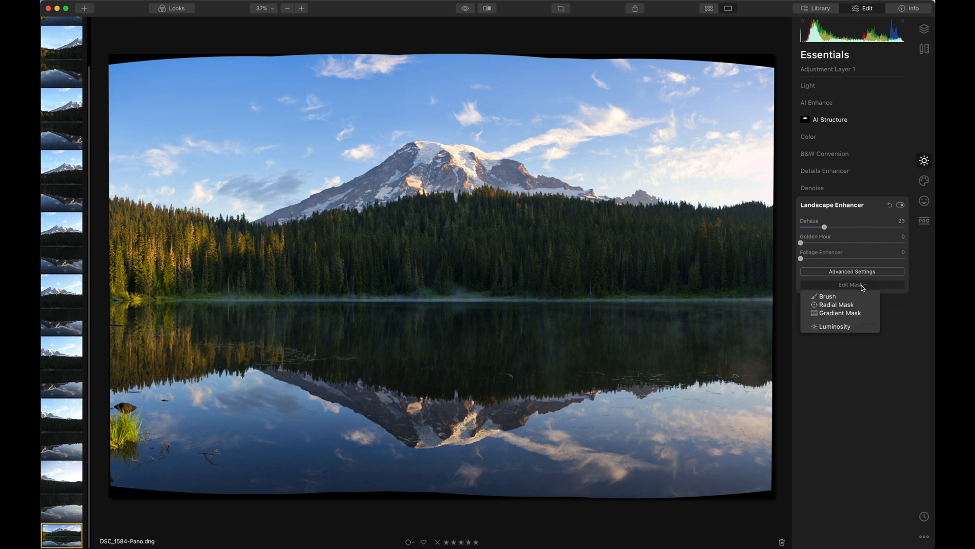
{"action": "left_click", "coordinate": [838, 305]}
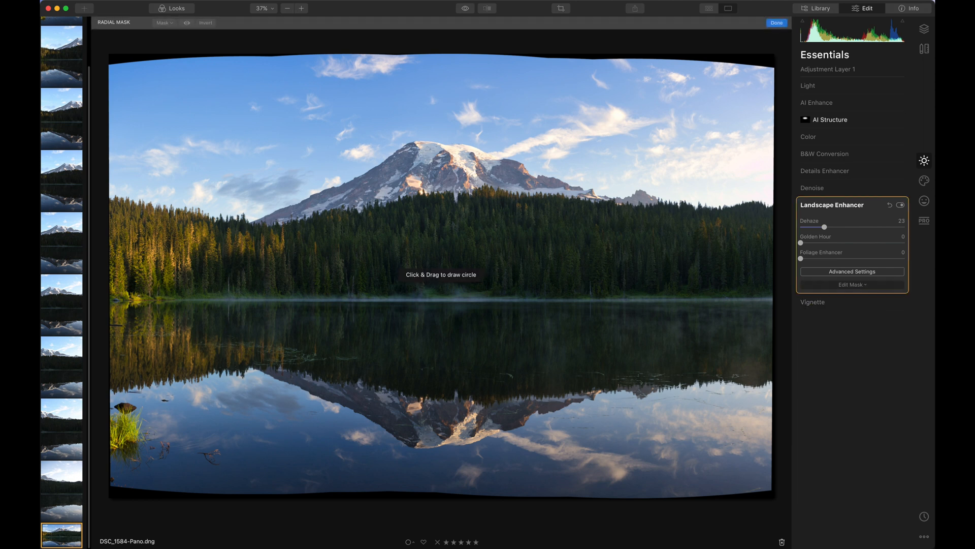
{"action": "left_click_drag", "start_coordinate": [447, 169], "coordinate": [548, 217]}
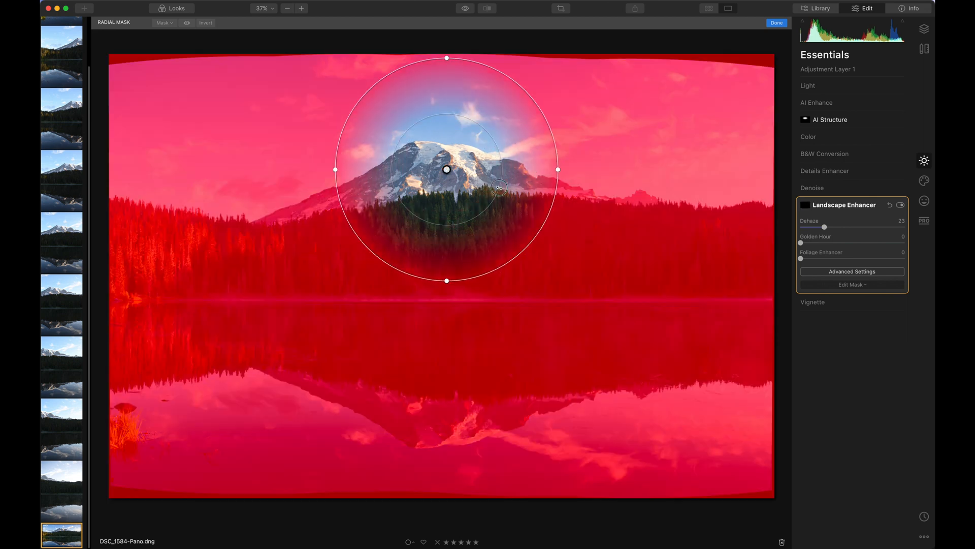
{"action": "left_click", "coordinate": [209, 25]}
{"action": "left_click", "coordinate": [206, 24]}
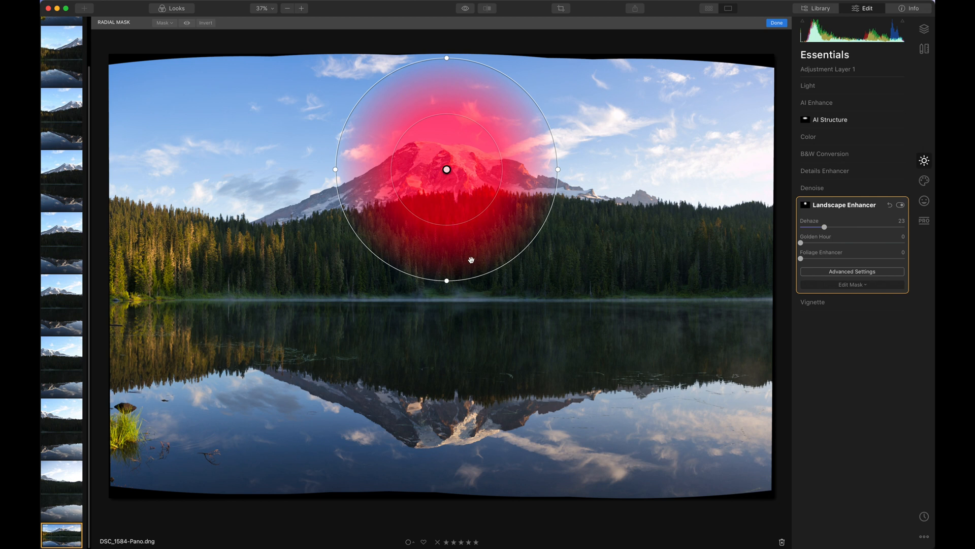
{"action": "left_click_drag", "start_coordinate": [447, 281], "coordinate": [446, 253]}
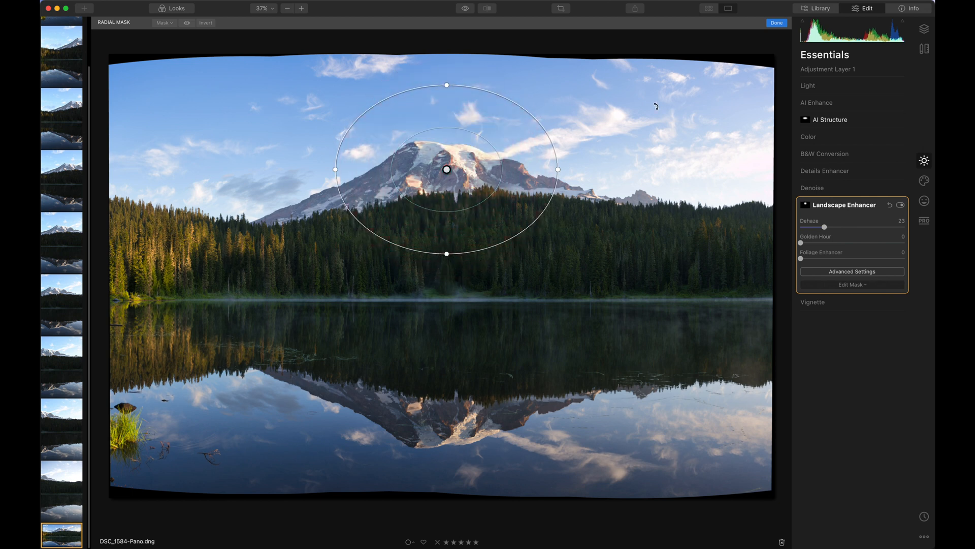
{"action": "left_click", "coordinate": [776, 22]}
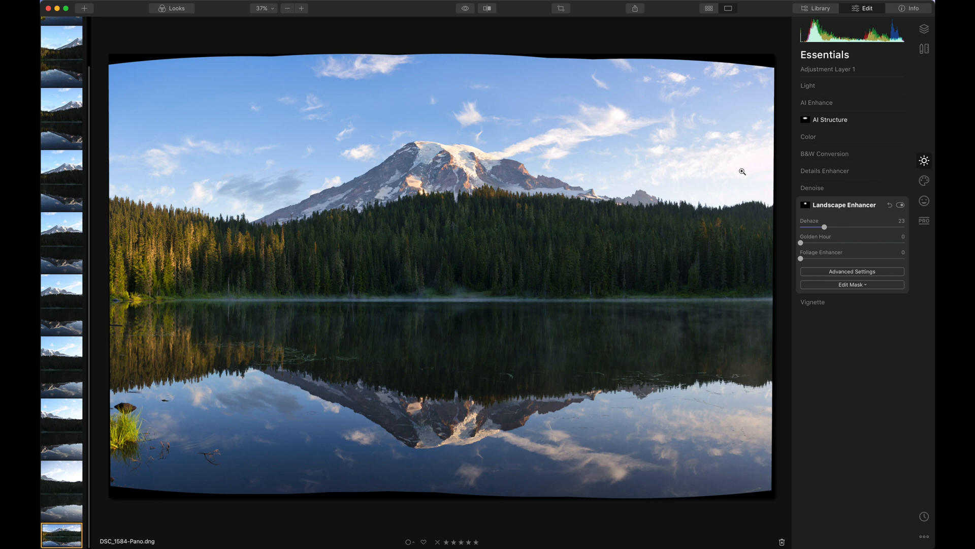
Step: Add Sunrays with the sun center just outside the photo's right edge, level with the sky above the treeline, and set the Amount to 40
{"action": "left_click", "coordinate": [932, 183]}
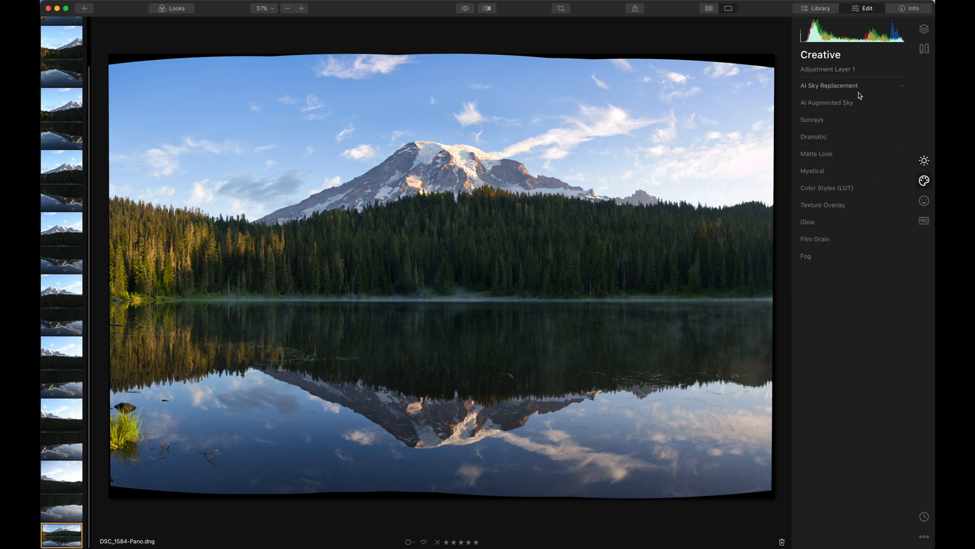
{"action": "left_click", "coordinate": [867, 119]}
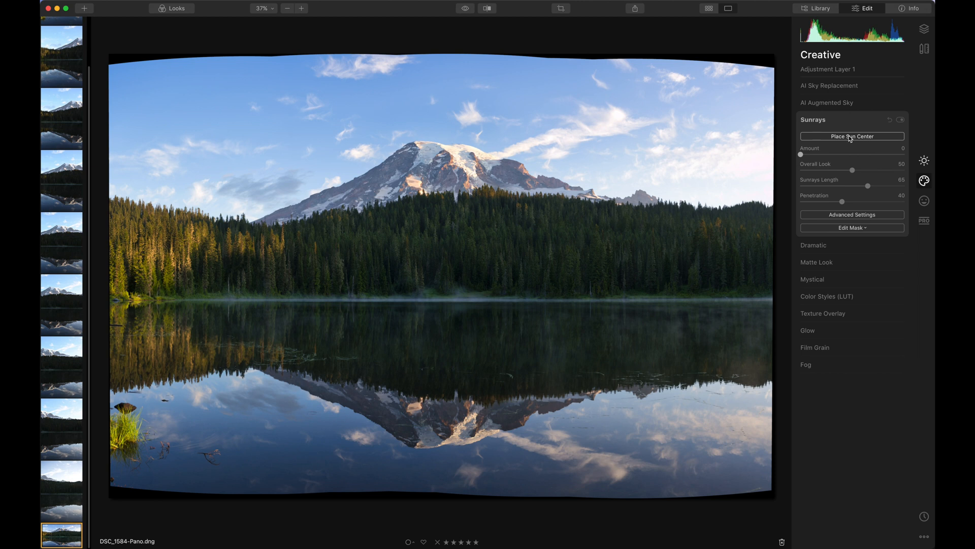
{"action": "left_click", "coordinate": [851, 137]}
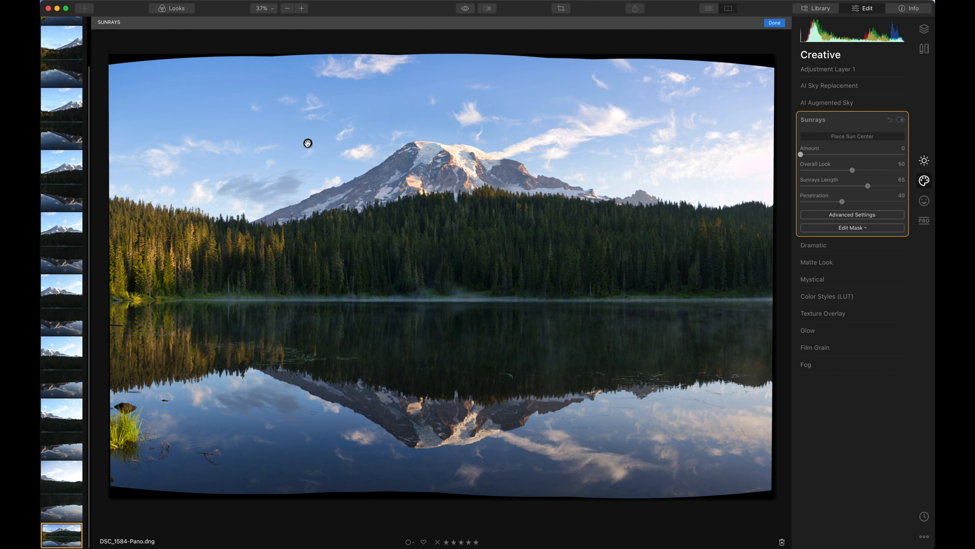
{"action": "mouse_move", "coordinate": [706, 173]}
{"action": "left_mouse_down"}
{"action": "mouse_move", "coordinate": [748, 182]}
{"action": "mouse_move", "coordinate": [768, 138]}
{"action": "mouse_move", "coordinate": [496, 132]}
{"action": "mouse_move", "coordinate": [449, 155]}
{"action": "mouse_move", "coordinate": [749, 163]}
{"action": "mouse_move", "coordinate": [781, 152]}
{"action": "left_mouse_up"}
{"action": "left_click", "coordinate": [807, 156]}
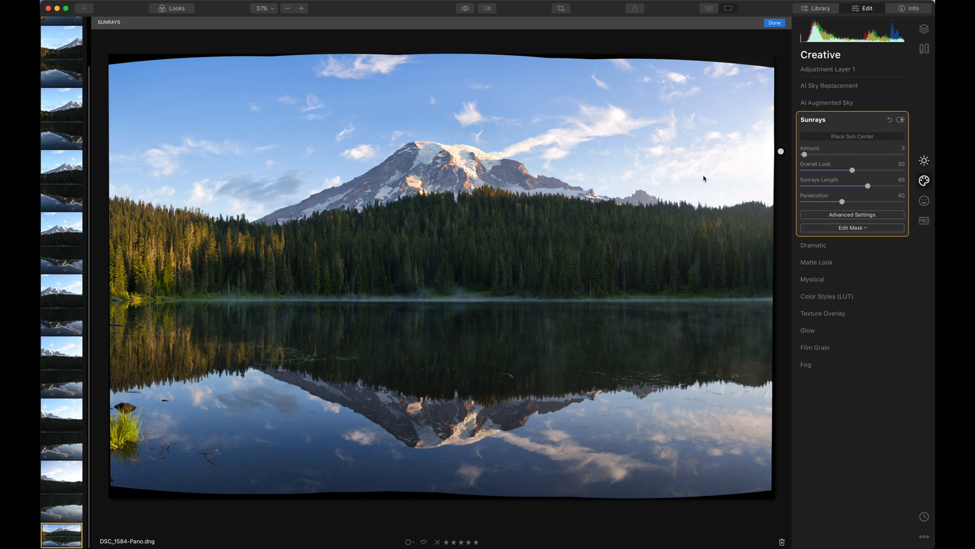
{"action": "left_click_drag", "start_coordinate": [805, 156], "coordinate": [842, 156]}
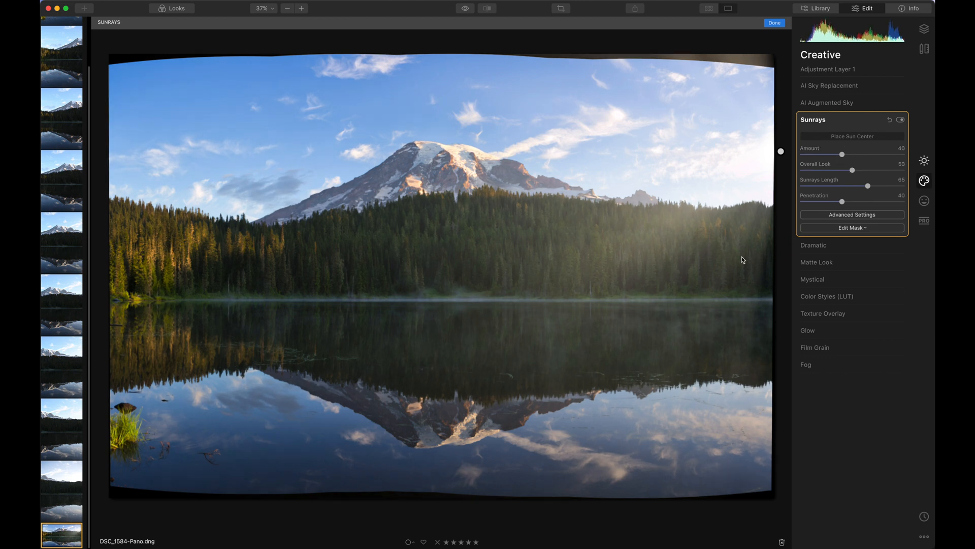
Step: Reduce the Sunrays Amount to 4 and return to the layers overview
{"action": "left_click_drag", "start_coordinate": [841, 156], "coordinate": [803, 160]}
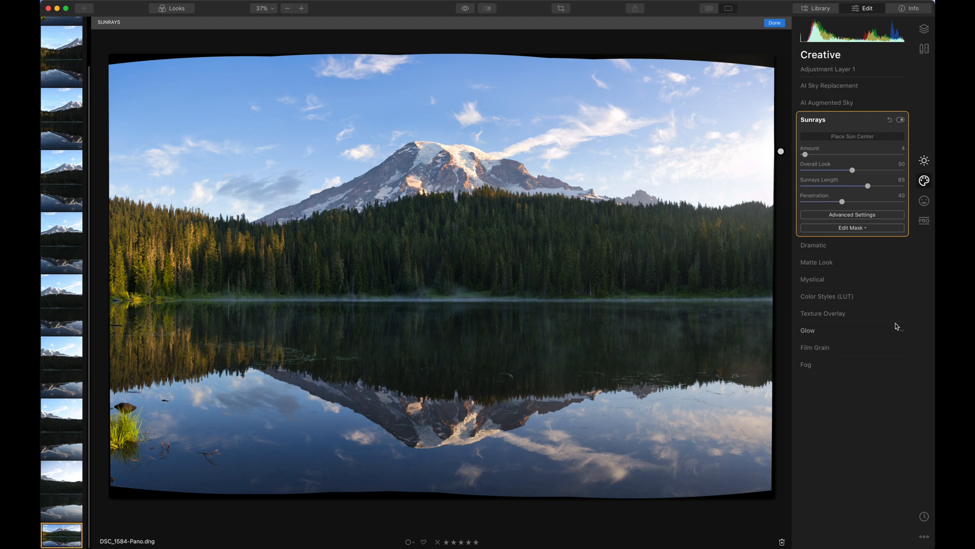
{"action": "left_click", "coordinate": [924, 29]}
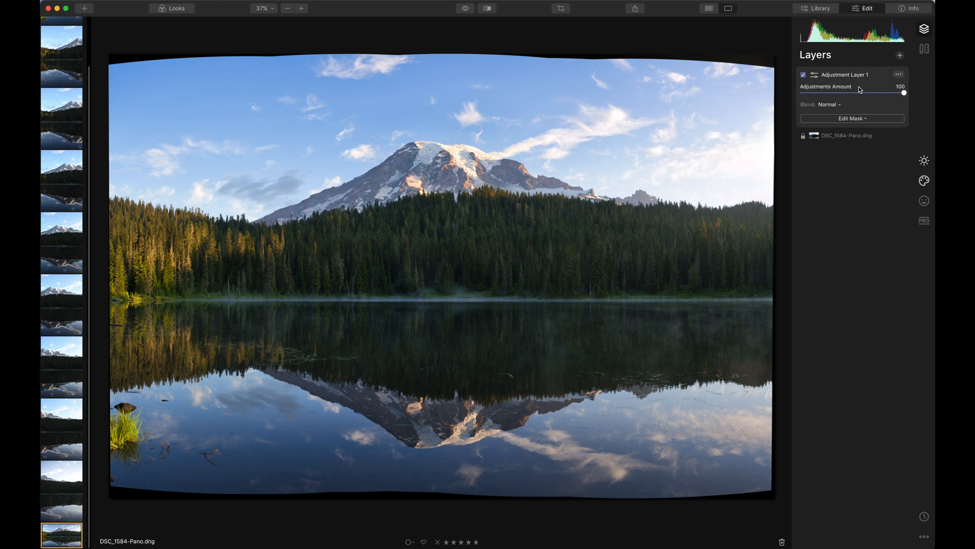
Step: Crop the panorama with a Free aspect ratio, trimming the black, curved stitching edges from all four sides, and apply the crop
{"action": "left_click", "coordinate": [564, 9]}
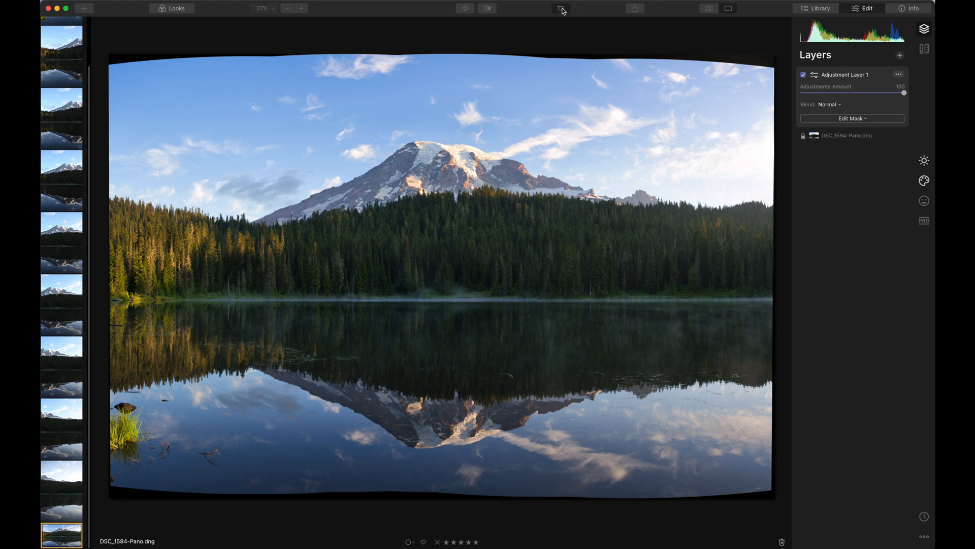
{"action": "left_click_drag", "start_coordinate": [441, 54], "coordinate": [442, 59]}
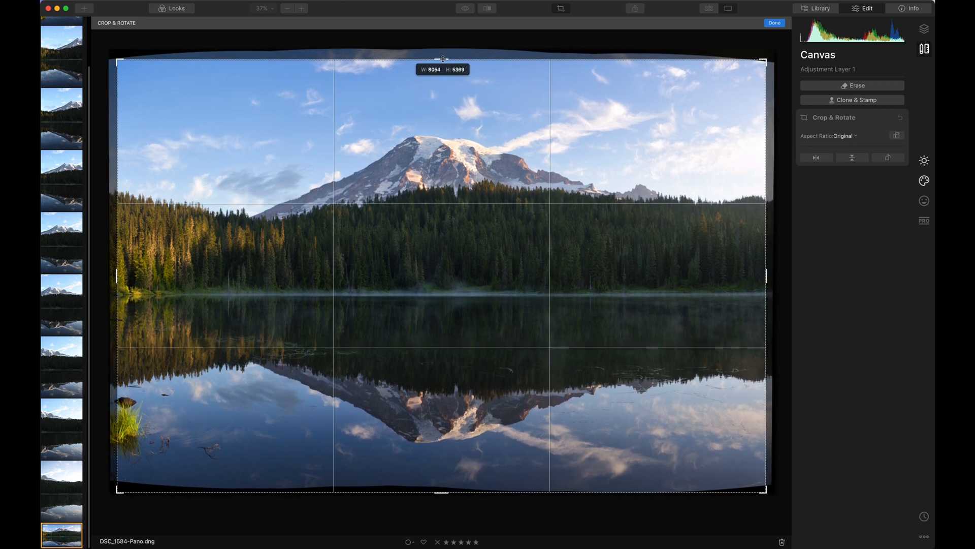
{"action": "left_click", "coordinate": [853, 136]}
{"action": "left_click", "coordinate": [855, 147]}
{"action": "left_click_drag", "start_coordinate": [442, 491], "coordinate": [443, 482]}
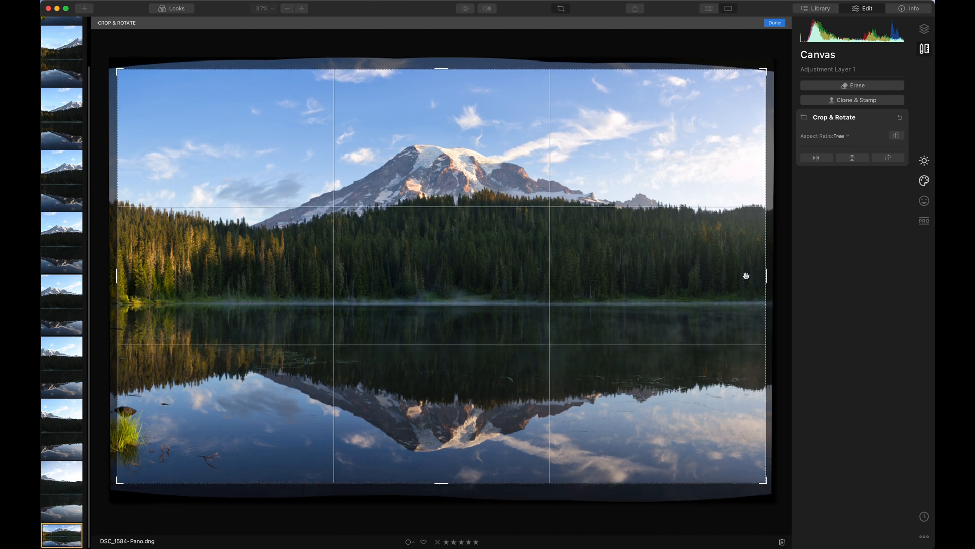
{"action": "left_click_drag", "start_coordinate": [766, 277], "coordinate": [768, 277]}
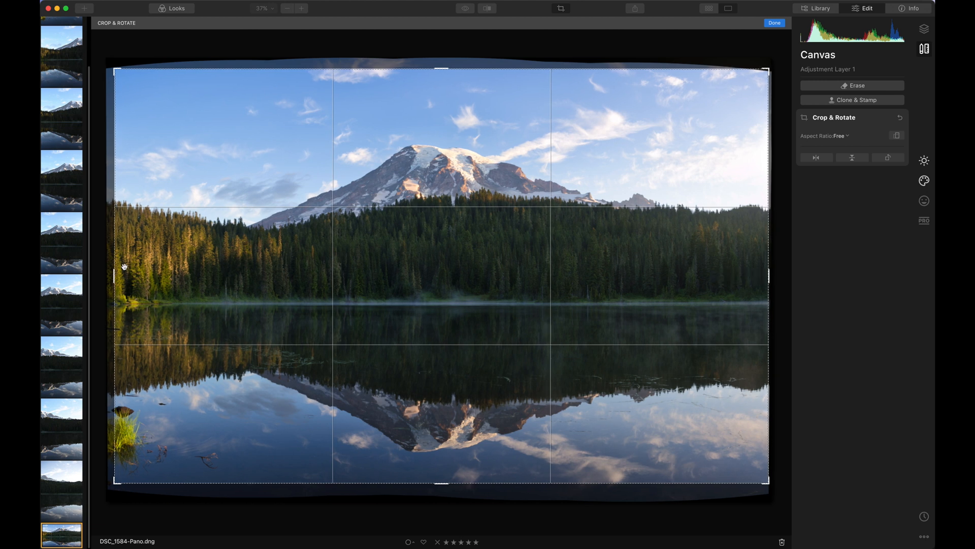
{"action": "left_click_drag", "start_coordinate": [112, 276], "coordinate": [110, 275]}
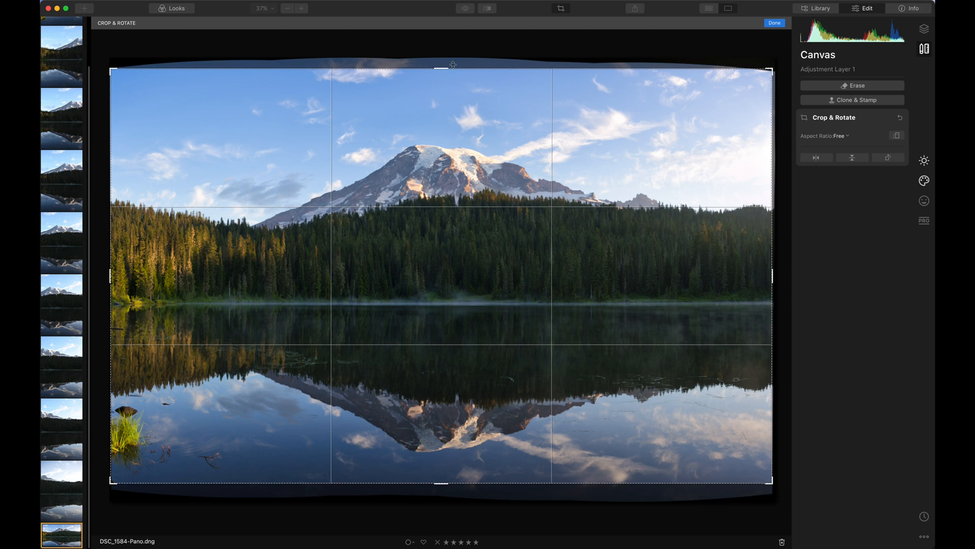
{"action": "left_click_drag", "start_coordinate": [438, 69], "coordinate": [438, 71]}
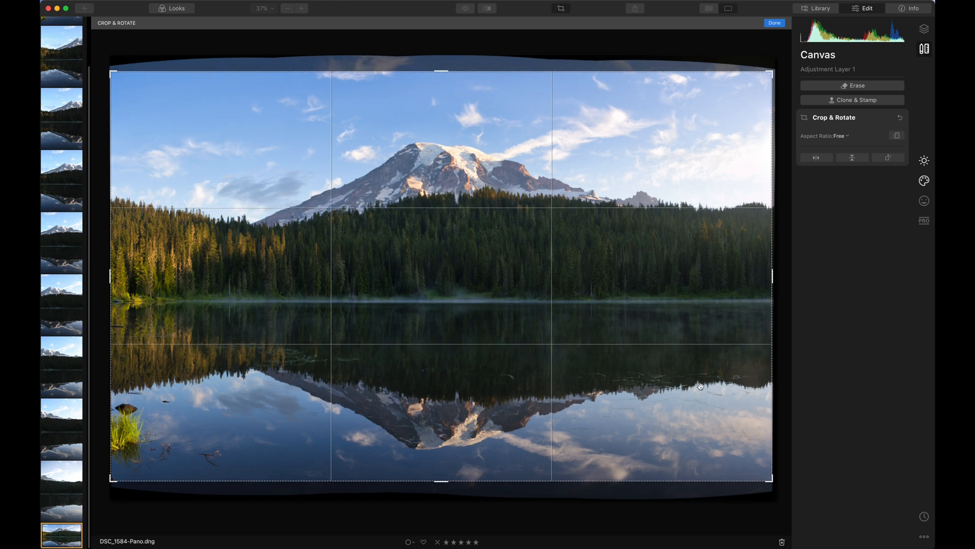
{"action": "left_click", "coordinate": [774, 24]}
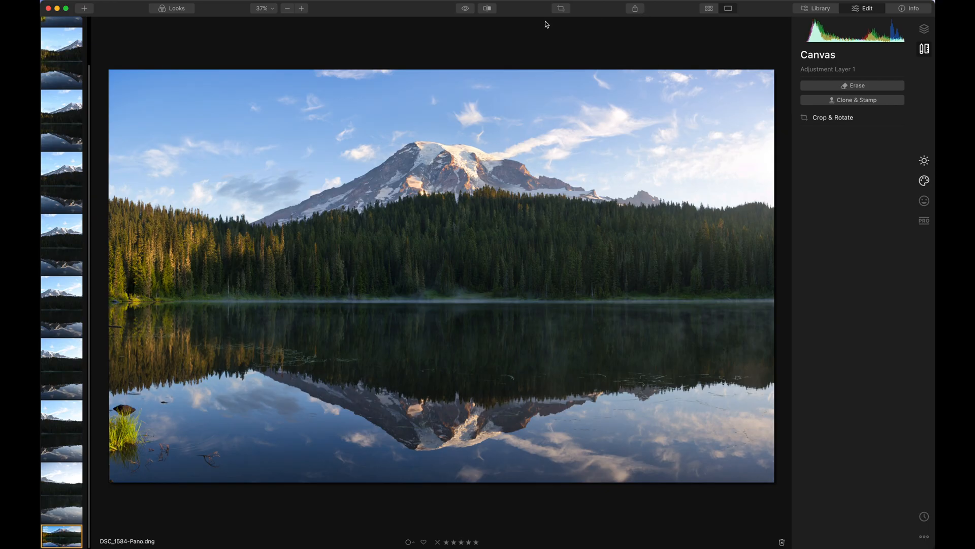
Step: Compare the cropped panorama's edit with its unedited version
{"action": "left_click", "coordinate": [465, 8]}
{"action": "left_click", "coordinate": [466, 8]}
{"action": "left_click", "coordinate": [465, 8]}
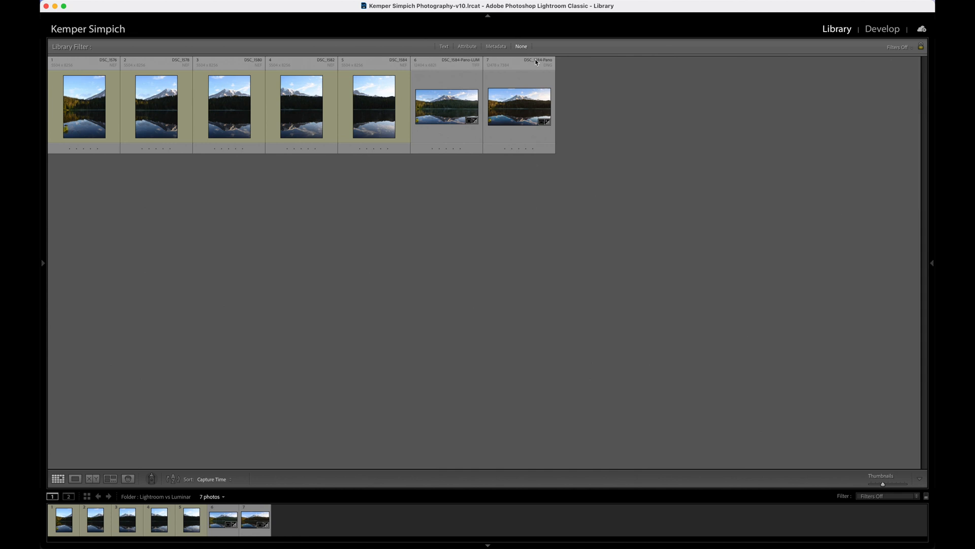
Step: In Lightroom Classic, compare DSC_1584-Pano.dng and DSC_1584-Pano-LUM.tiff by alternating between them at full view
{"action": "left_click", "coordinate": [510, 105]}
{"action": "left_click", "coordinate": [453, 117], "text": "super"}
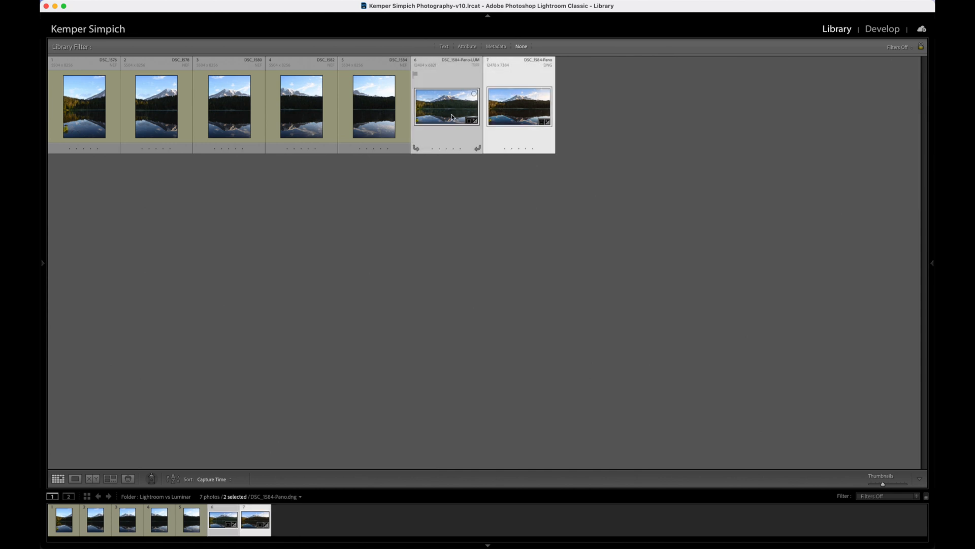
{"action": "key", "text": "e"}
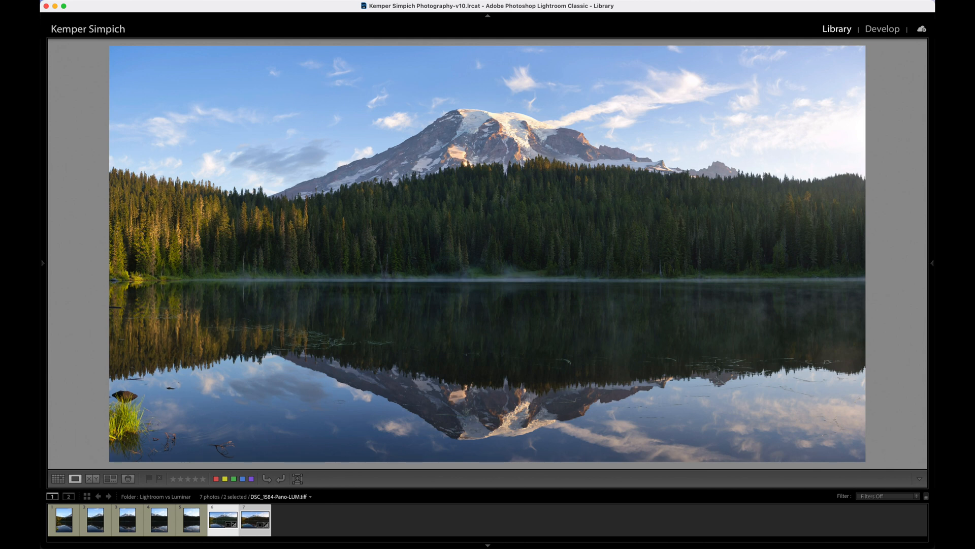
{"action": "key", "text": "Right"}
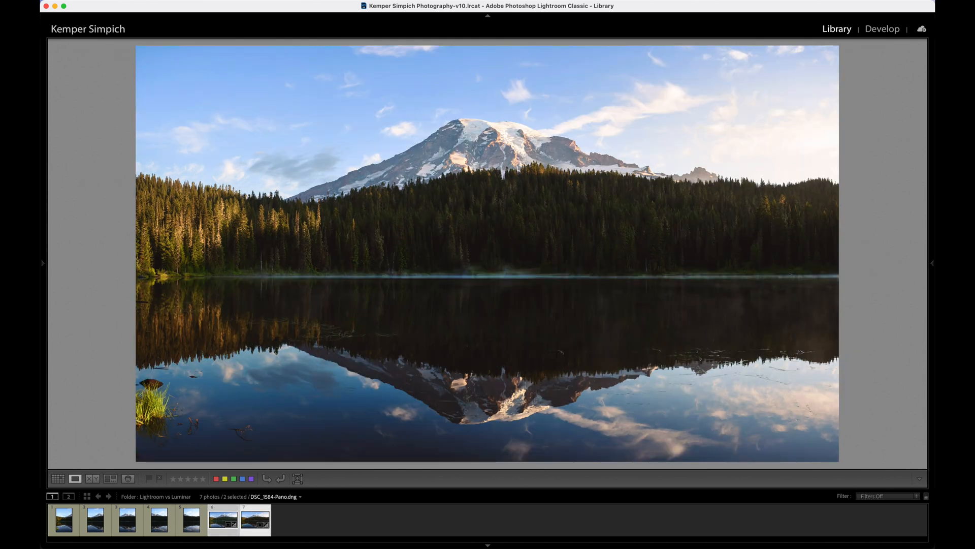
{"action": "key", "text": "Left"}
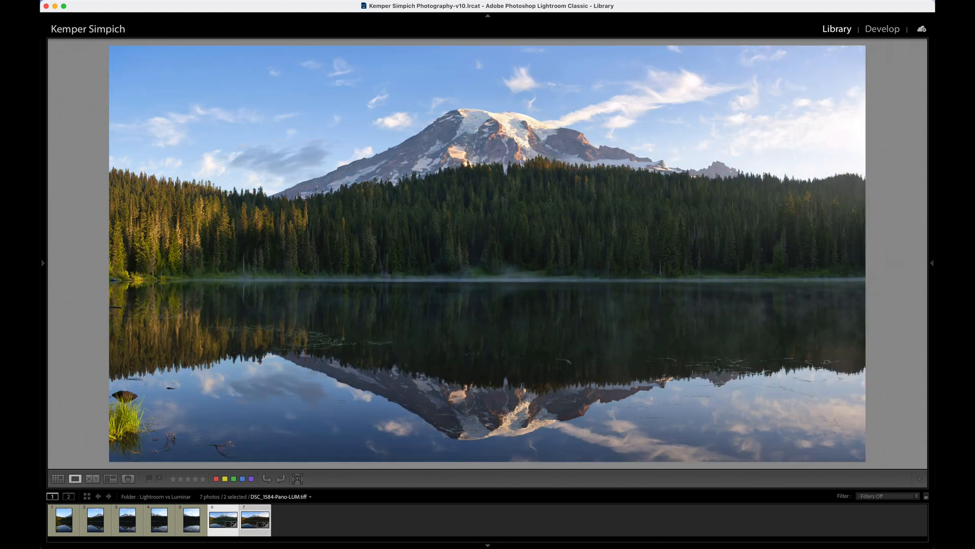
{"action": "key", "text": "Right"}
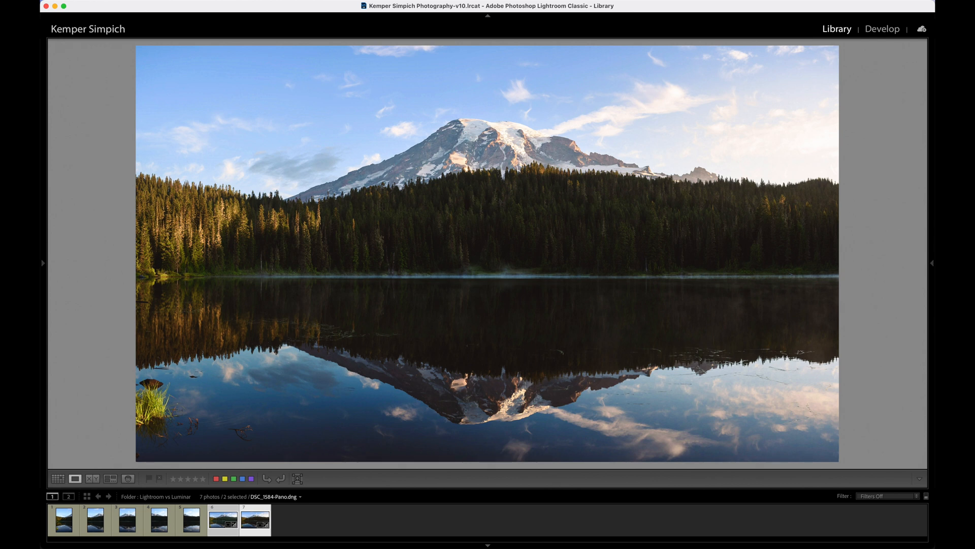
{"action": "key", "text": "Left"}
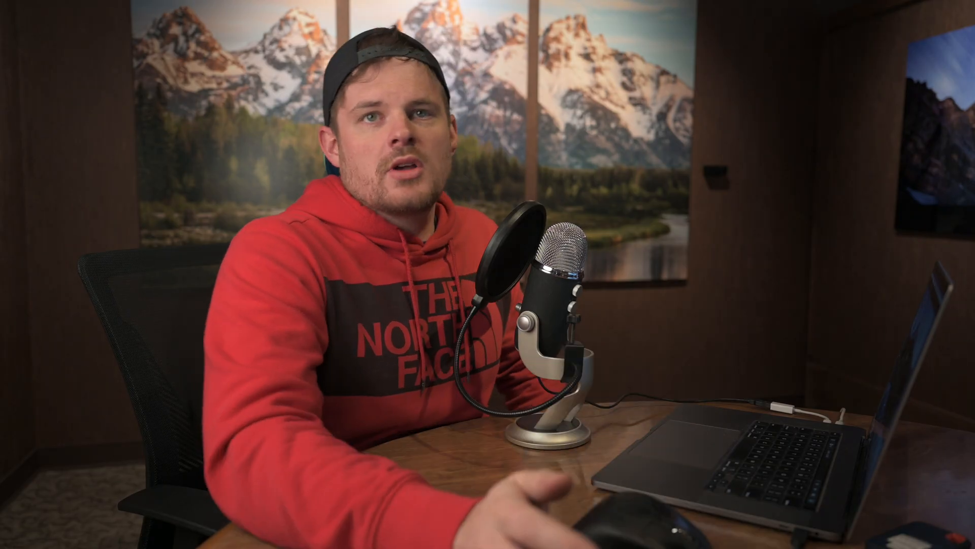
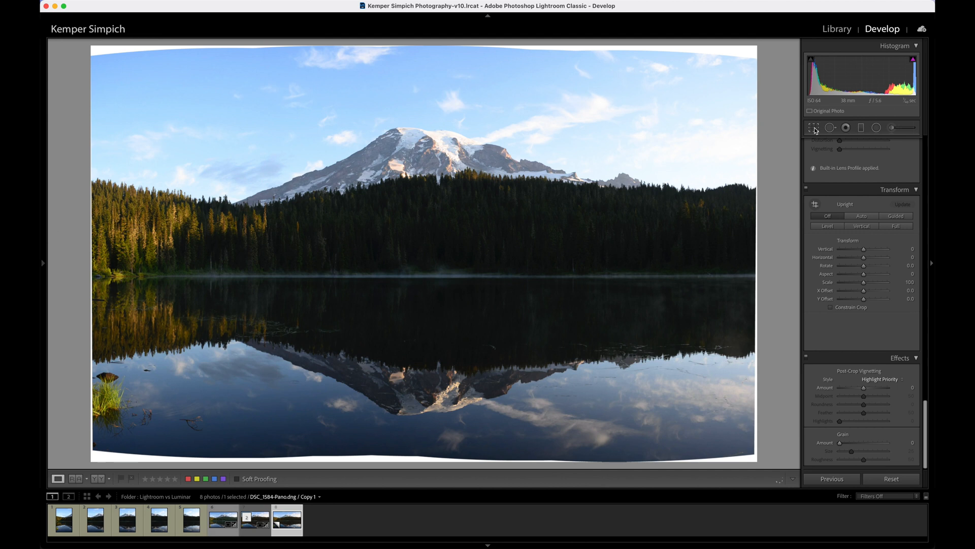
Step: Crop the panorama's virtual copy with the aspect ratio unlocked, removing the white, curved stitching edges on all sides
{"action": "left_click", "coordinate": [814, 128]}
{"action": "left_click_drag", "start_coordinate": [425, 48], "coordinate": [423, 56]}
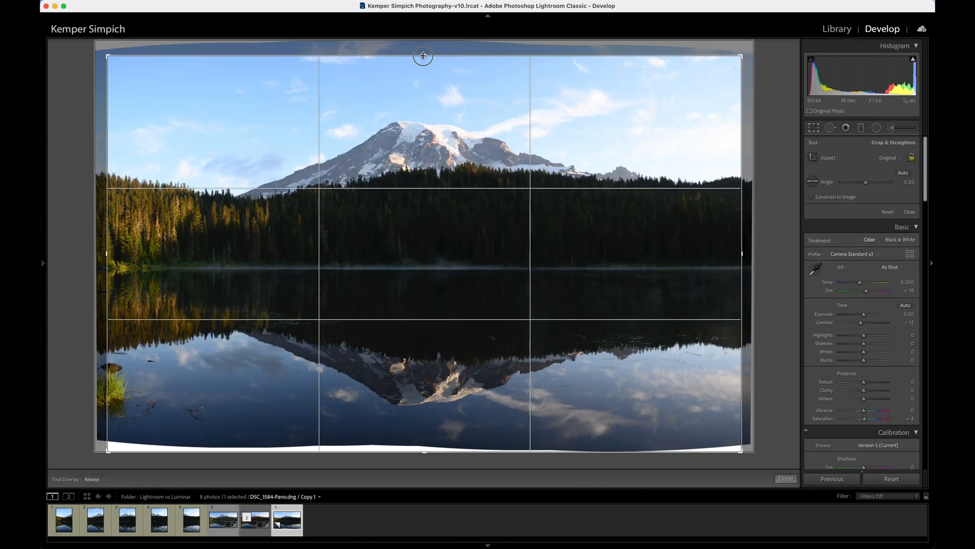
{"action": "left_click", "coordinate": [912, 161]}
{"action": "left_click_drag", "start_coordinate": [425, 451], "coordinate": [426, 445]}
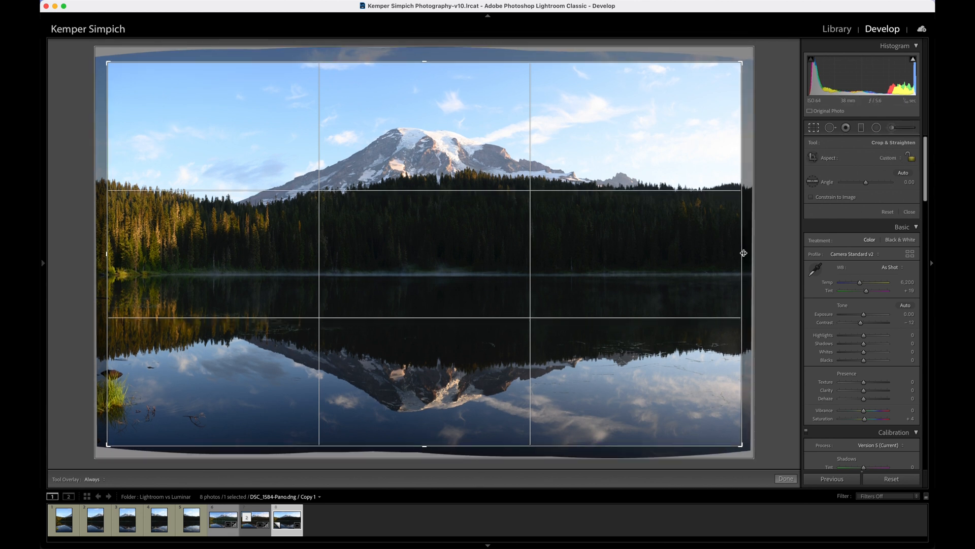
{"action": "left_click_drag", "start_coordinate": [744, 252], "coordinate": [750, 253]}
{"action": "left_click_drag", "start_coordinate": [108, 243], "coordinate": [98, 246]}
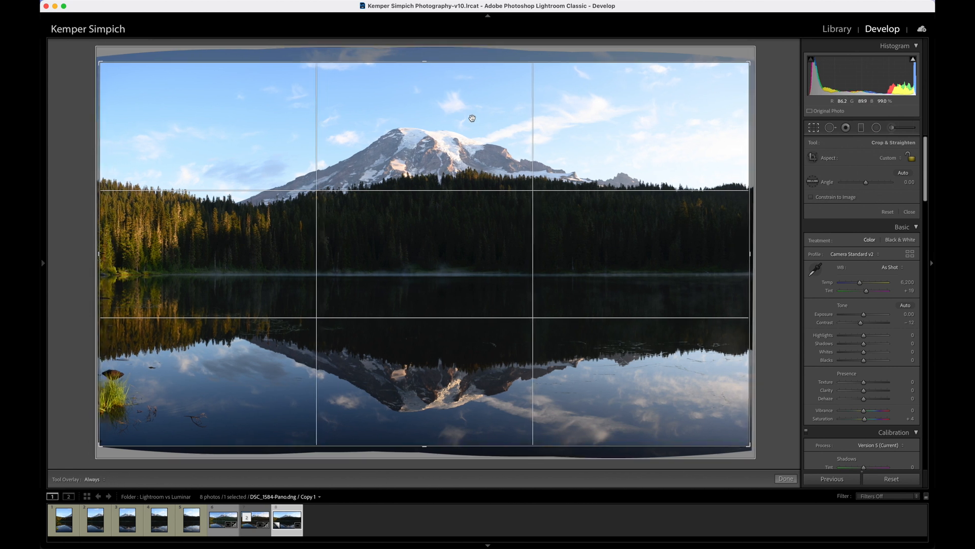
{"action": "left_click", "coordinate": [785, 479]}
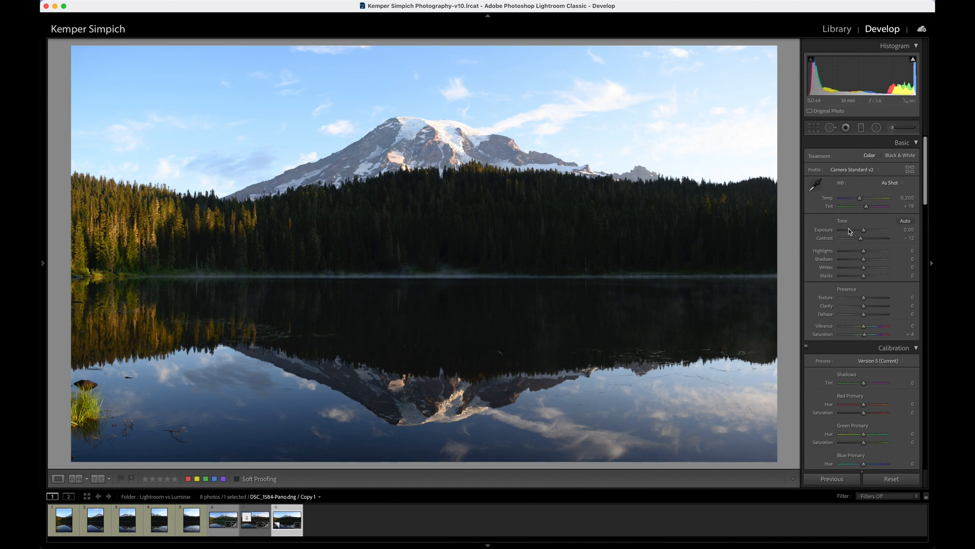
Step: Set the Basic tone's Highlights to -51 and Shadows to +14, and the Calibration Blue Primary Saturation to +89
{"action": "left_click_drag", "start_coordinate": [862, 250], "coordinate": [852, 251]}
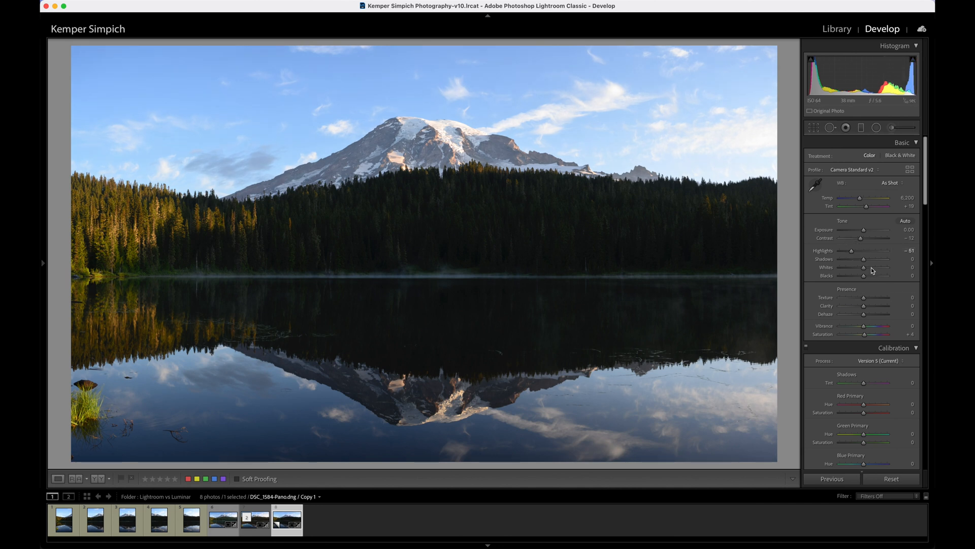
{"action": "left_click_drag", "start_coordinate": [864, 261], "coordinate": [866, 262]}
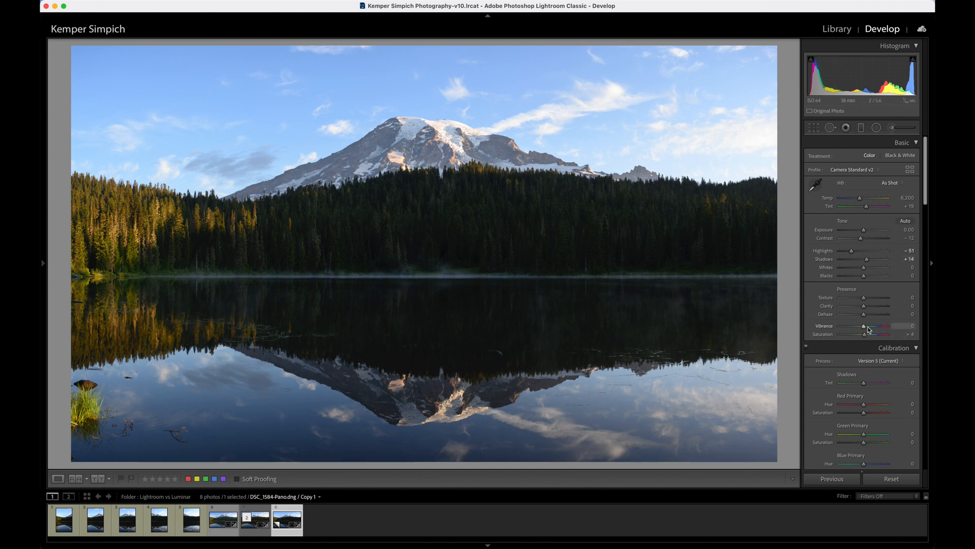
{"action": "scroll", "coordinate": [865, 329], "scroll_direction": "down", "scroll_amount": 6}
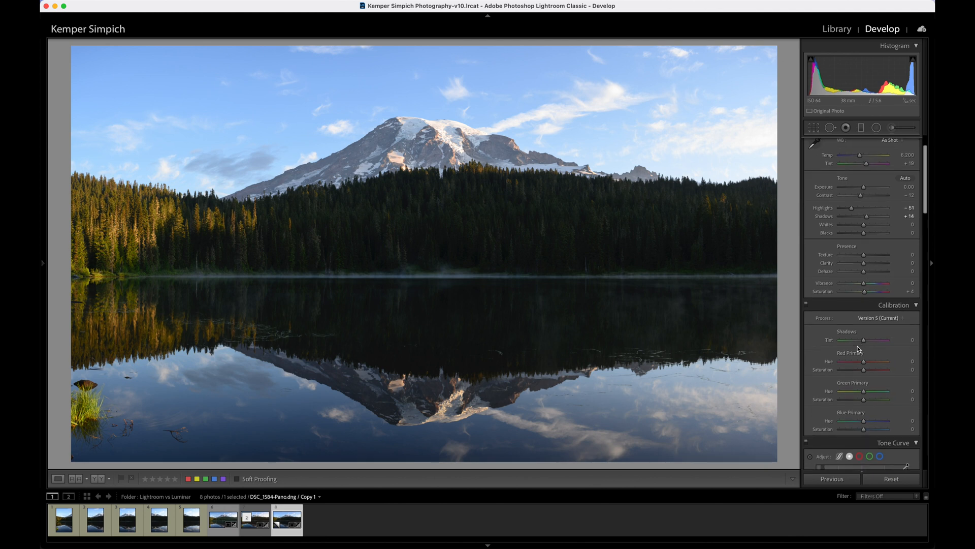
{"action": "left_click_drag", "start_coordinate": [863, 324], "coordinate": [885, 325]}
Step: Set the Lights region of the parametric tone curve to +14, leaving the Highlights region at 0
{"action": "scroll", "coordinate": [849, 337], "scroll_direction": "down", "scroll_amount": 2}
{"action": "left_click", "coordinate": [840, 309]}
{"action": "scroll", "coordinate": [866, 356], "scroll_direction": "down", "scroll_amount": 3}
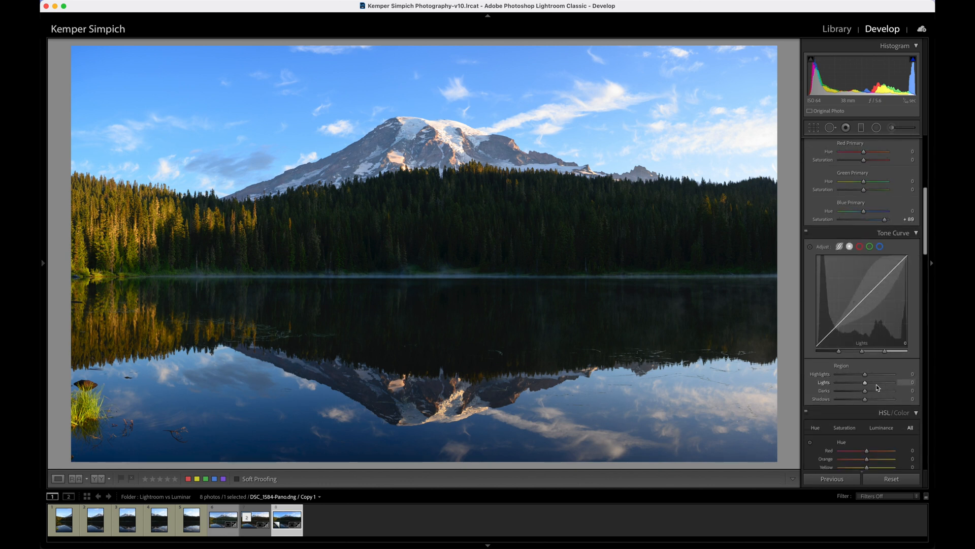
{"action": "left_click_drag", "start_coordinate": [866, 384], "coordinate": [871, 388]}
{"action": "left_click", "coordinate": [871, 376]}
{"action": "scroll", "coordinate": [870, 384], "scroll_direction": "up", "scroll_amount": 1}
{"action": "double_click", "coordinate": [828, 385]}
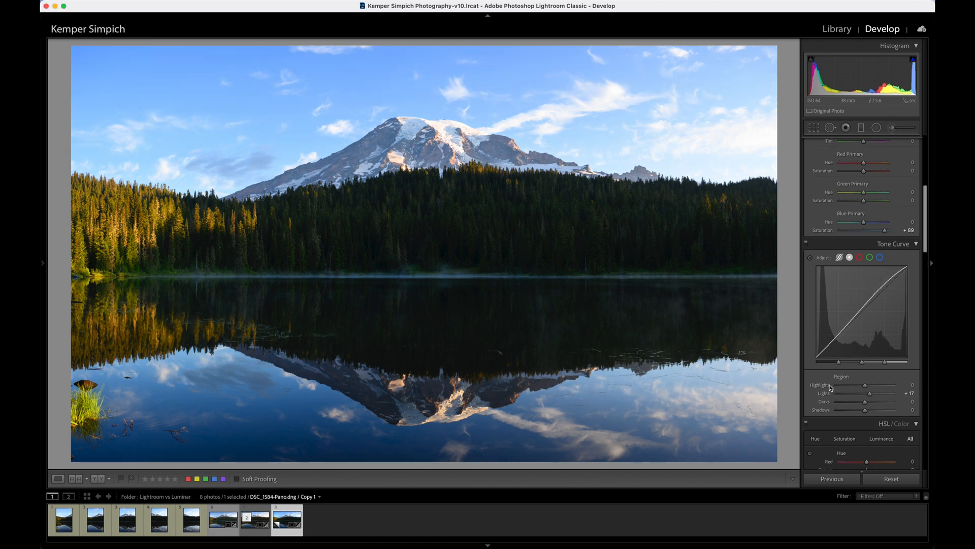
{"action": "left_click", "coordinate": [870, 394]}
{"action": "left_click_drag", "start_coordinate": [870, 394], "coordinate": [869, 394]}
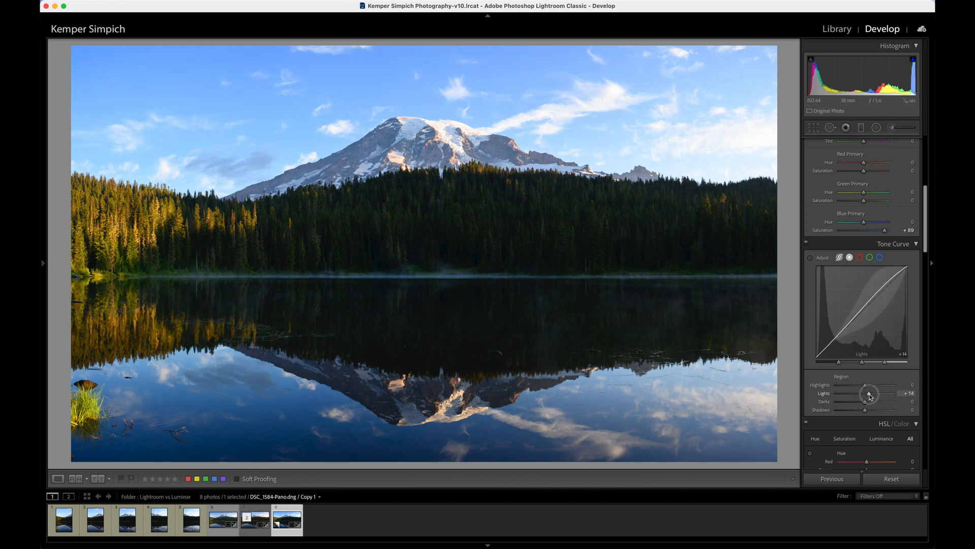
Step: Add quarter, midpoint and three-quarter anchors to the point curve and lift its black point to Output 13
{"action": "left_click", "coordinate": [850, 257]}
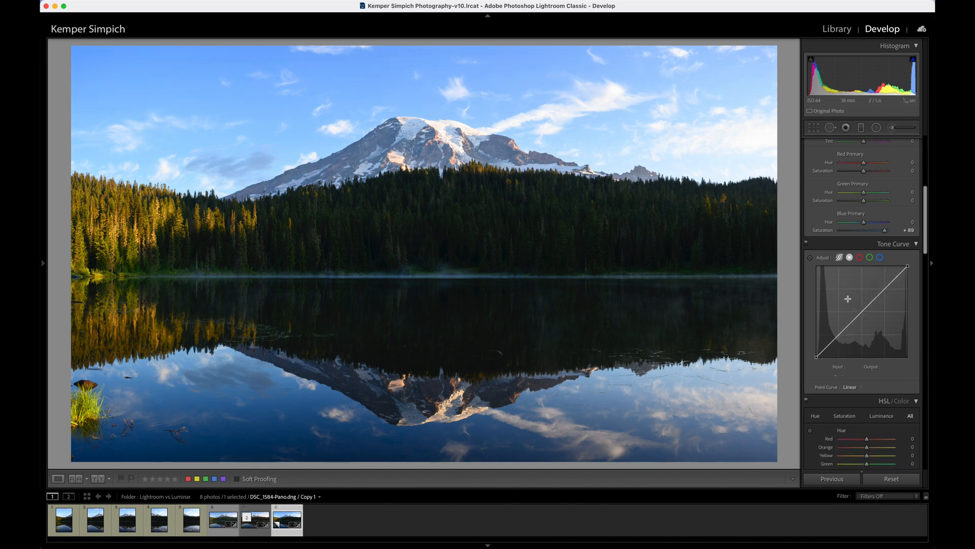
{"action": "left_click", "coordinate": [840, 334]}
{"action": "left_click", "coordinate": [862, 311]}
{"action": "left_click", "coordinate": [885, 288]}
{"action": "left_click_drag", "start_coordinate": [816, 359], "coordinate": [817, 355]}
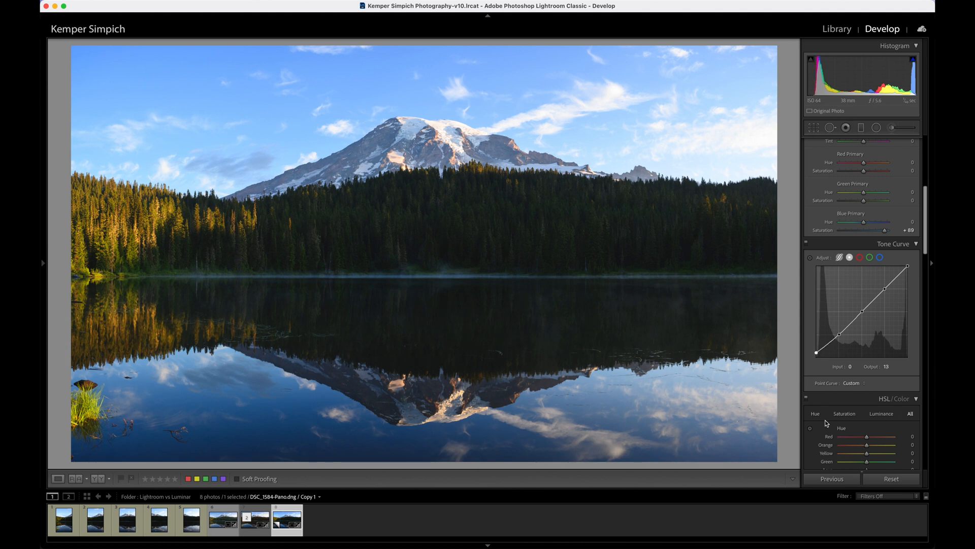
Step: Slightly reduce the Blue saturation in the HSL adjustments
{"action": "scroll", "coordinate": [827, 419], "scroll_direction": "down", "scroll_amount": 5}
{"action": "scroll", "coordinate": [827, 425], "scroll_direction": "down", "scroll_amount": 4}
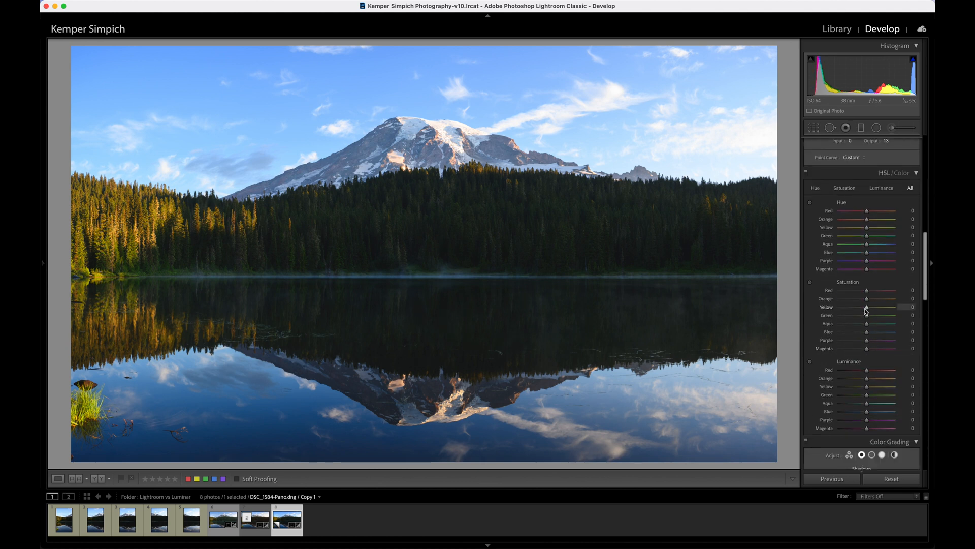
{"action": "left_click_drag", "start_coordinate": [868, 334], "coordinate": [864, 331]}
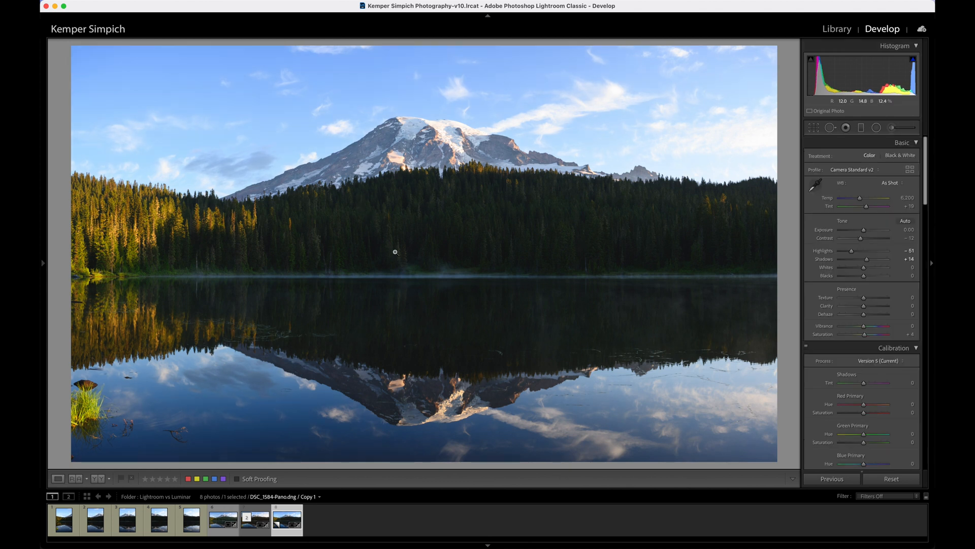
Step: Send the panorama to Luminar 4 as a copy with Lightroom adjustments
{"action": "right_click", "coordinate": [438, 185]}
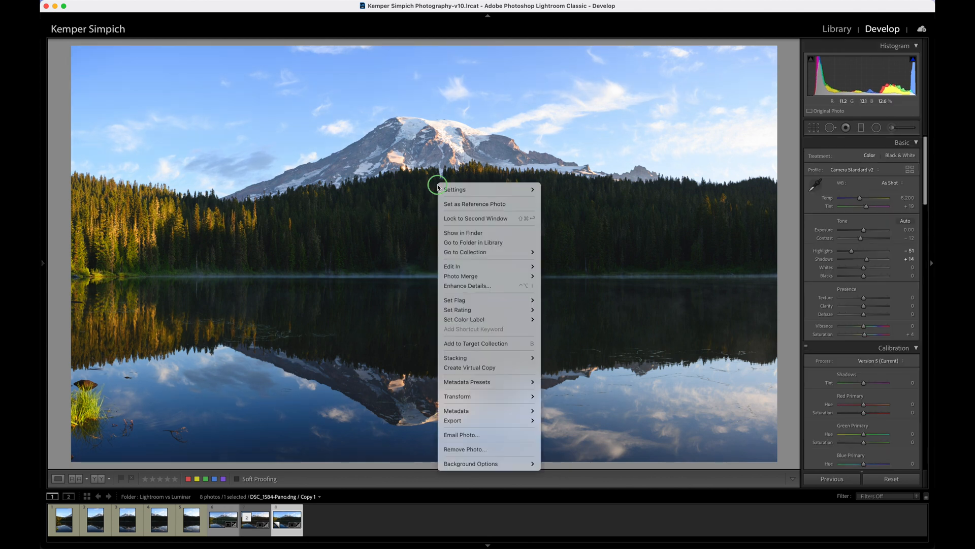
{"action": "mouse_move", "coordinate": [441, 189]}
{"action": "mouse_move", "coordinate": [497, 267]}
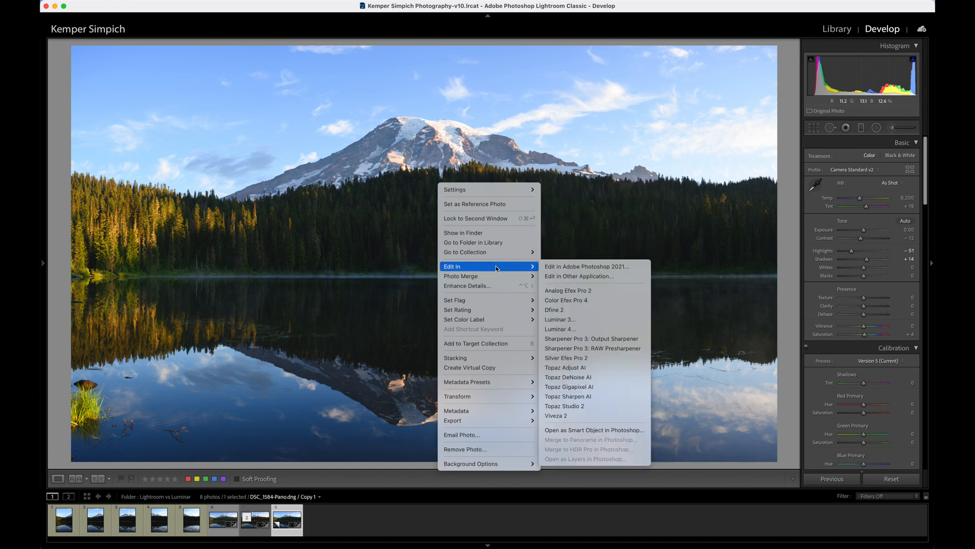
{"action": "left_click", "coordinate": [555, 330]}
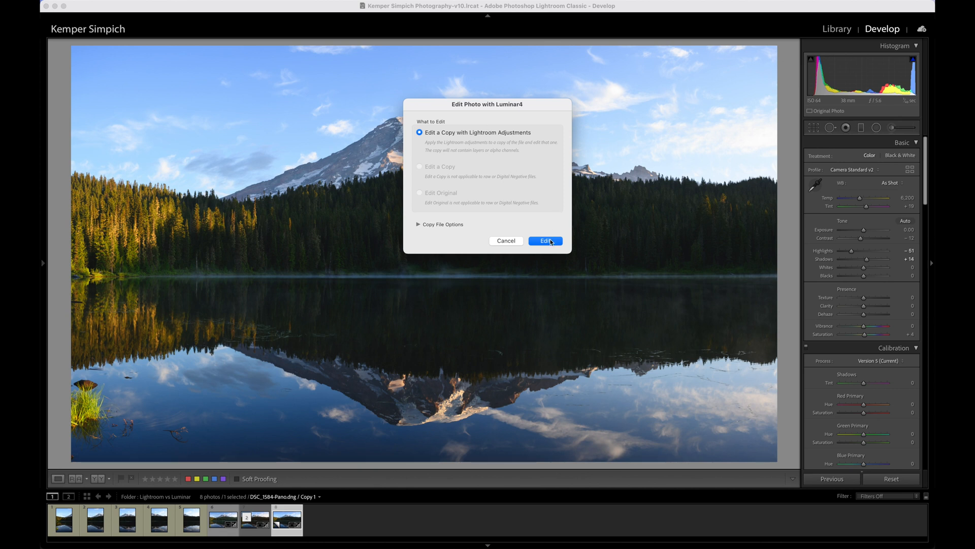
{"action": "left_click", "coordinate": [551, 242]}
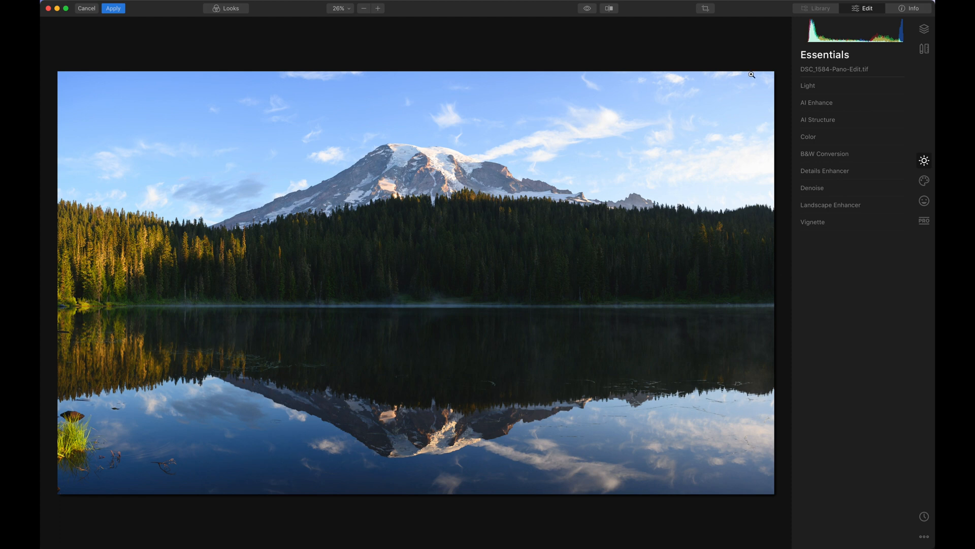
Step: In AI Enhance, set AI Accent to 23 and AI Sky Enhancer to 5
{"action": "left_click", "coordinate": [885, 104]}
{"action": "left_click_drag", "start_coordinate": [801, 126], "coordinate": [824, 125]}
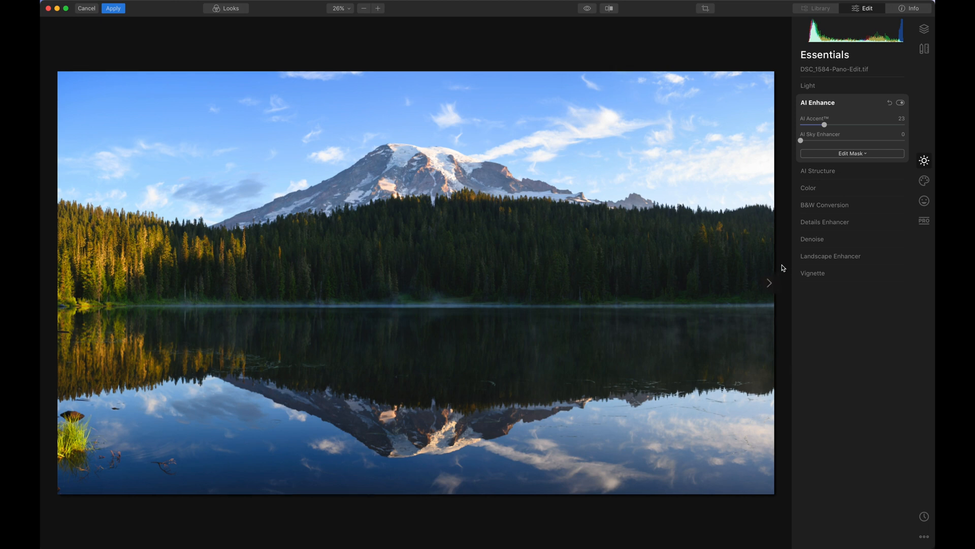
{"action": "left_click_drag", "start_coordinate": [801, 141], "coordinate": [806, 141]}
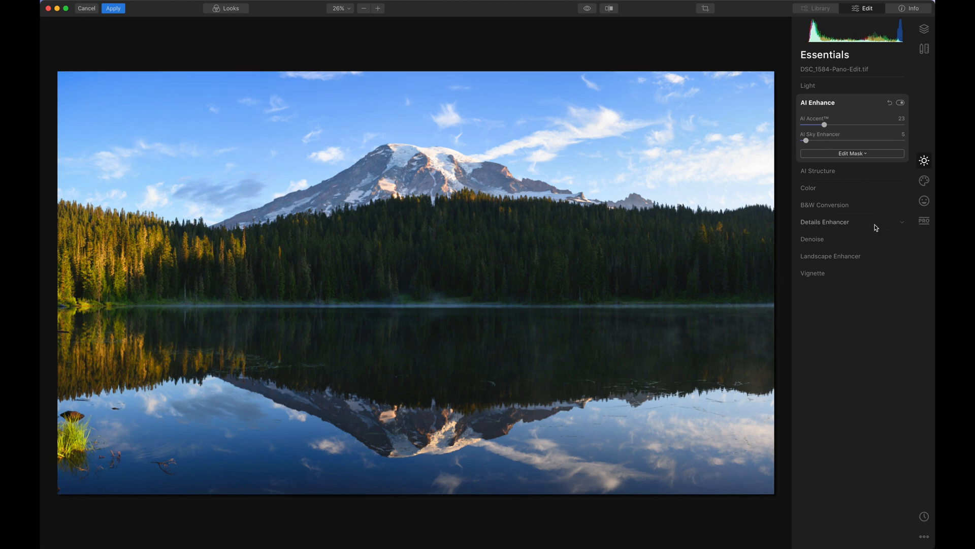
Step: In the advanced Color settings, set the yellow channel's Saturation to -37 and Luminance to -4
{"action": "left_click", "coordinate": [830, 187]}
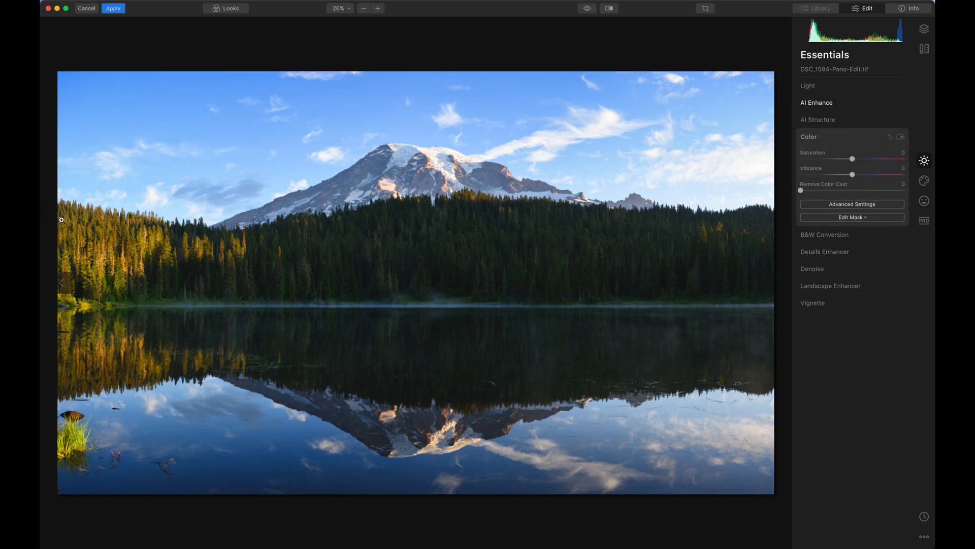
{"action": "left_click", "coordinate": [853, 206]}
{"action": "left_click", "coordinate": [832, 217]}
{"action": "mouse_move", "coordinate": [852, 248]}
{"action": "left_mouse_down"}
{"action": "mouse_move", "coordinate": [833, 248]}
{"action": "mouse_move", "coordinate": [850, 262]}
{"action": "left_mouse_up"}
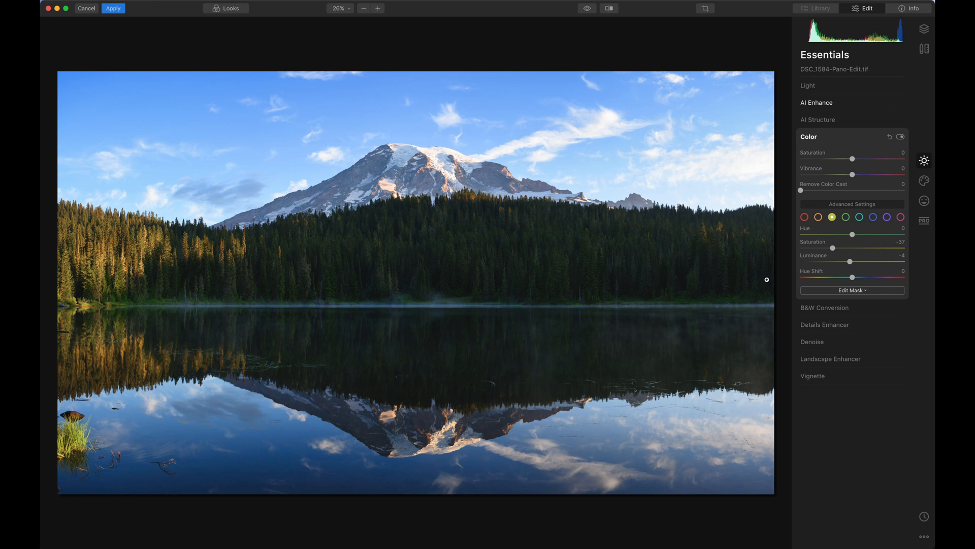
Step: Try the San Diego LUT from the creative Color Styles with its Amount at 7
{"action": "left_click", "coordinate": [924, 180]}
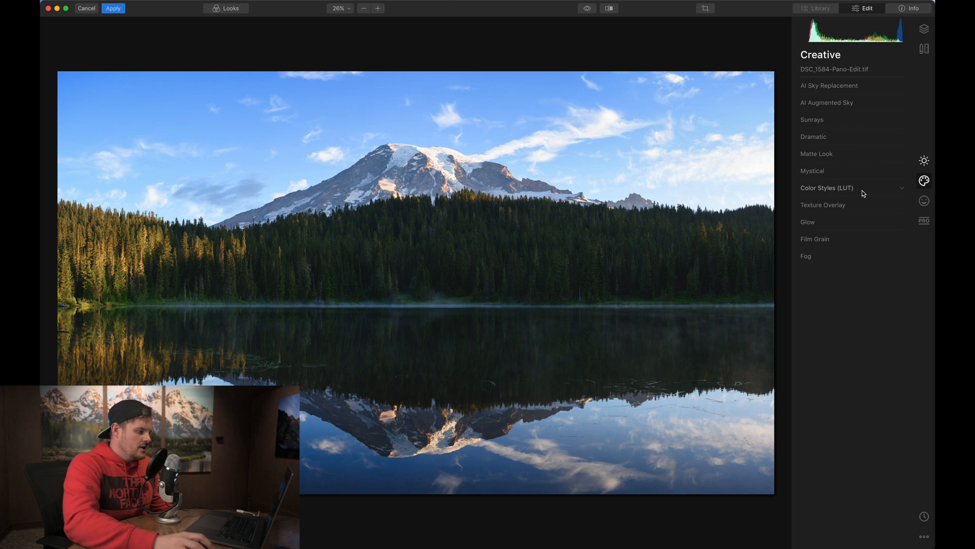
{"action": "left_click", "coordinate": [879, 191]}
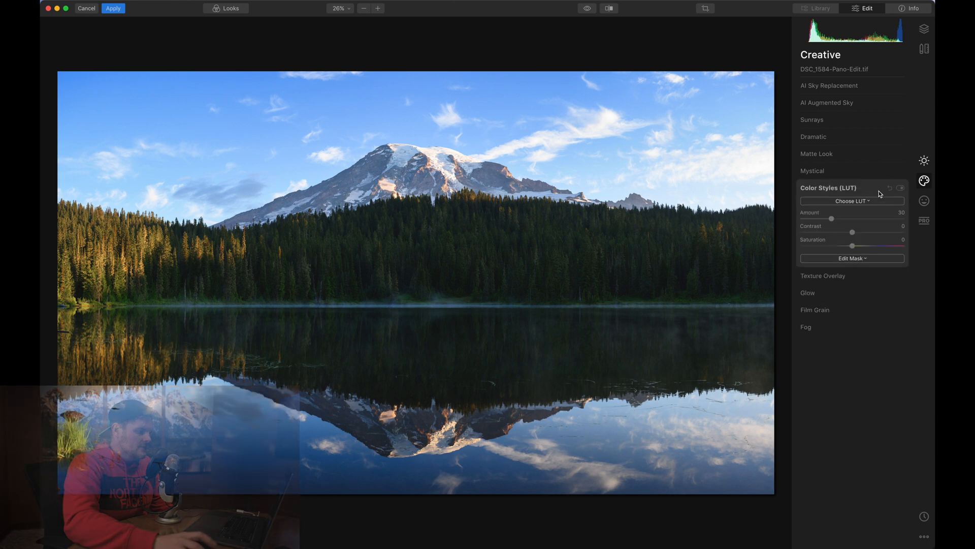
{"action": "left_click", "coordinate": [852, 205]}
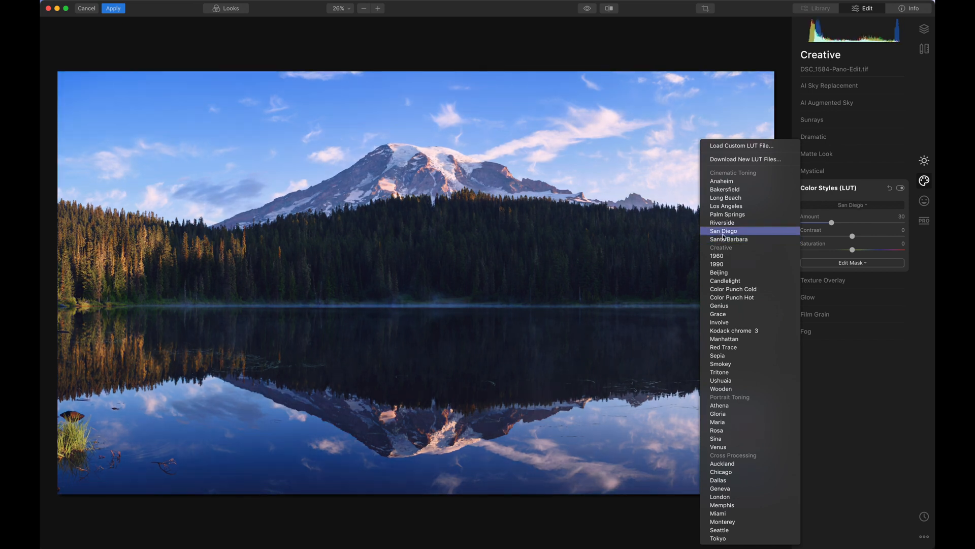
{"action": "left_click", "coordinate": [723, 231]}
{"action": "left_click_drag", "start_coordinate": [831, 224], "coordinate": [807, 224]}
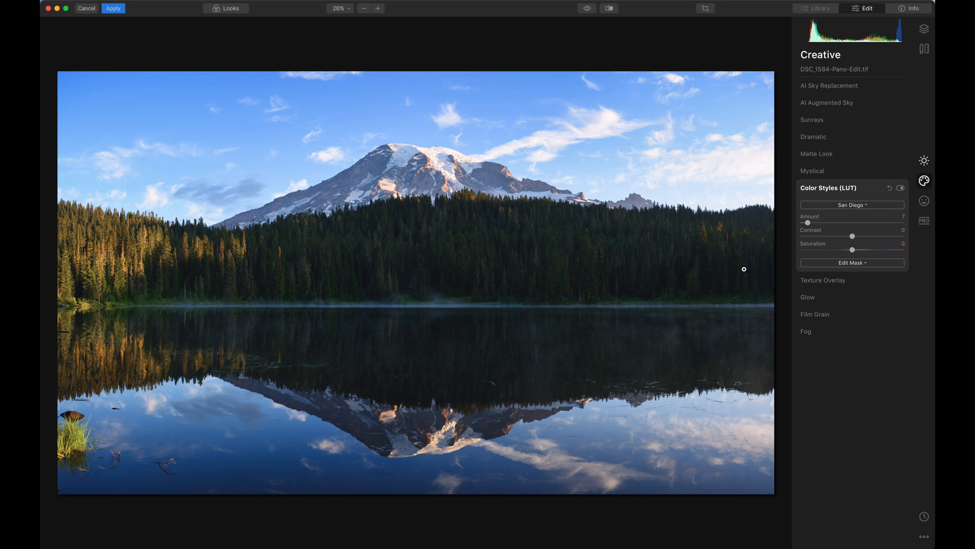
Step: Switch the Color Styles LUT to Genius and set its Amount to 12
{"action": "left_click", "coordinate": [862, 206]}
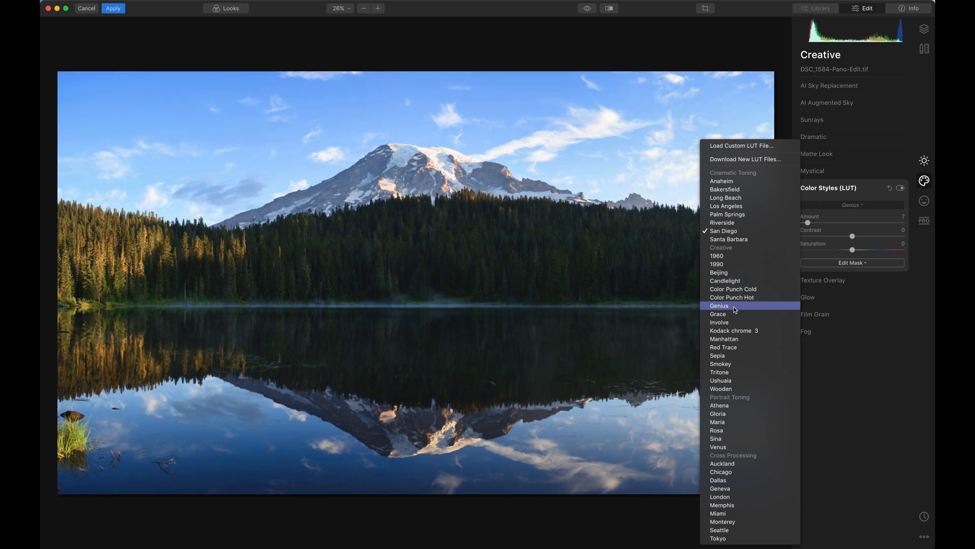
{"action": "left_click", "coordinate": [733, 305]}
{"action": "mouse_move", "coordinate": [811, 224]}
{"action": "left_mouse_down"}
{"action": "mouse_move", "coordinate": [903, 225]}
{"action": "mouse_move", "coordinate": [816, 229]}
{"action": "left_mouse_up"}
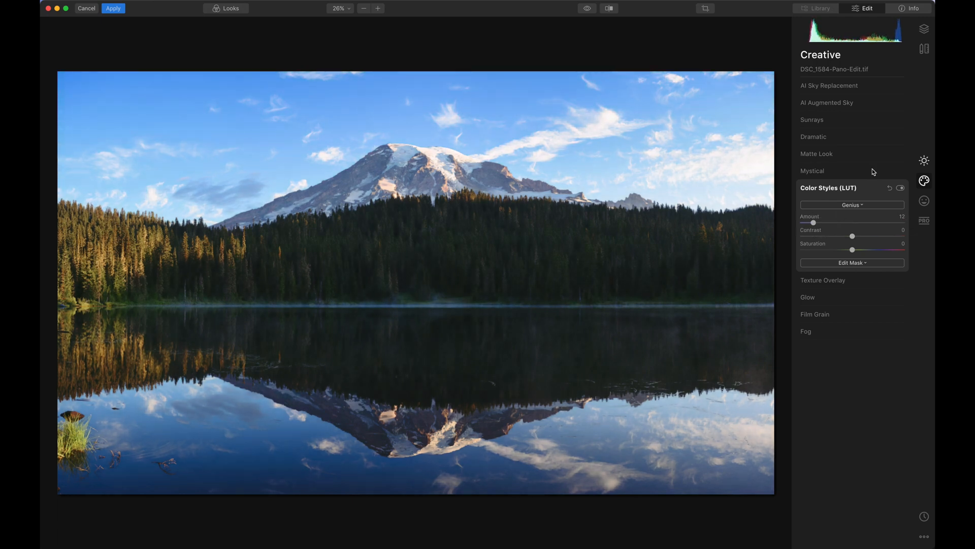
Step: Compare the photo with and without the Color Styles effect, and raise the LUT Amount to 17
{"action": "left_click", "coordinate": [900, 189]}
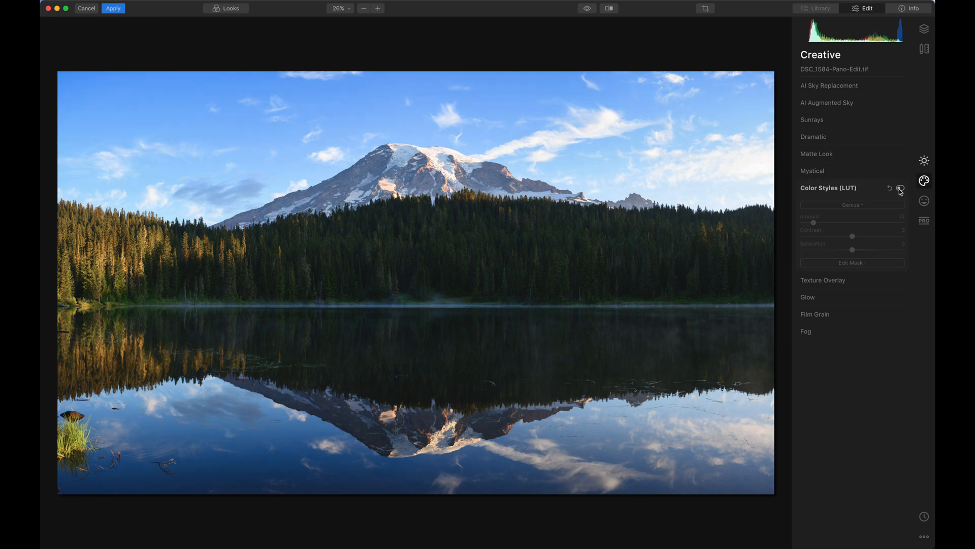
{"action": "left_click", "coordinate": [900, 189]}
{"action": "left_click", "coordinate": [900, 189]}
{"action": "left_click", "coordinate": [901, 189]}
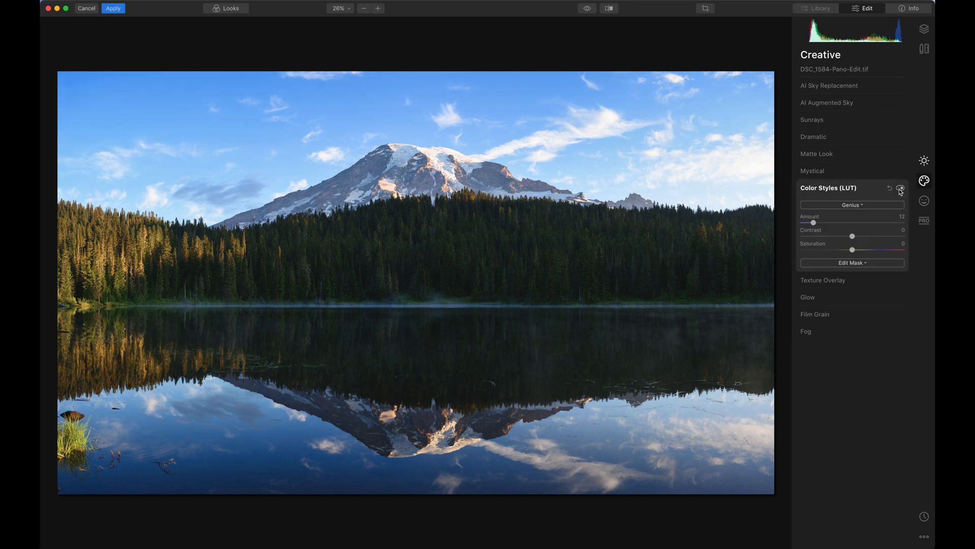
{"action": "left_click", "coordinate": [900, 189]}
{"action": "left_click", "coordinate": [900, 190]}
{"action": "left_click_drag", "start_coordinate": [813, 222], "coordinate": [819, 222]}
Step: In Advanced Contrast, set Highlights Contrast to 20, Midtones Contrast to 11 and Shadows Contrast to 14
{"action": "left_click", "coordinate": [924, 221]}
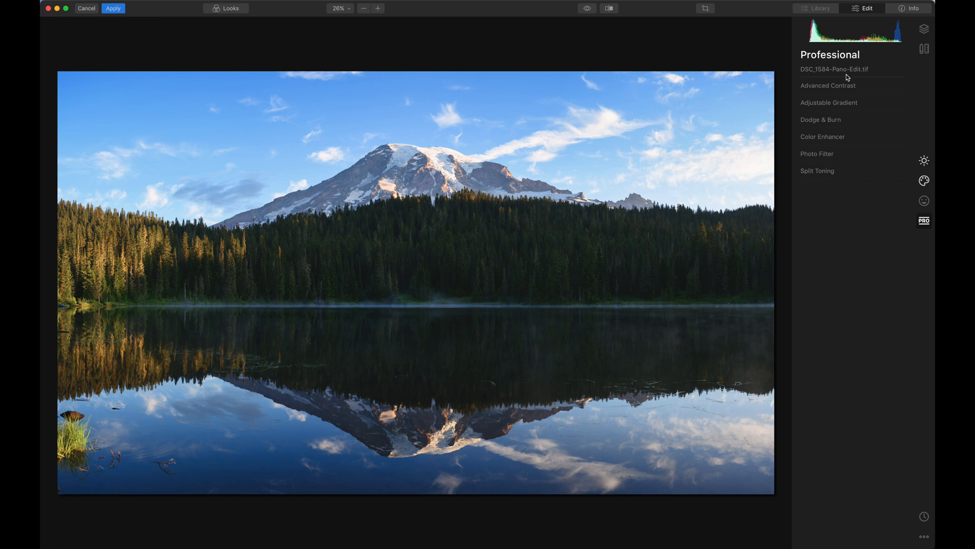
{"action": "left_click", "coordinate": [848, 85]}
{"action": "left_click_drag", "start_coordinate": [801, 107], "coordinate": [824, 112]}
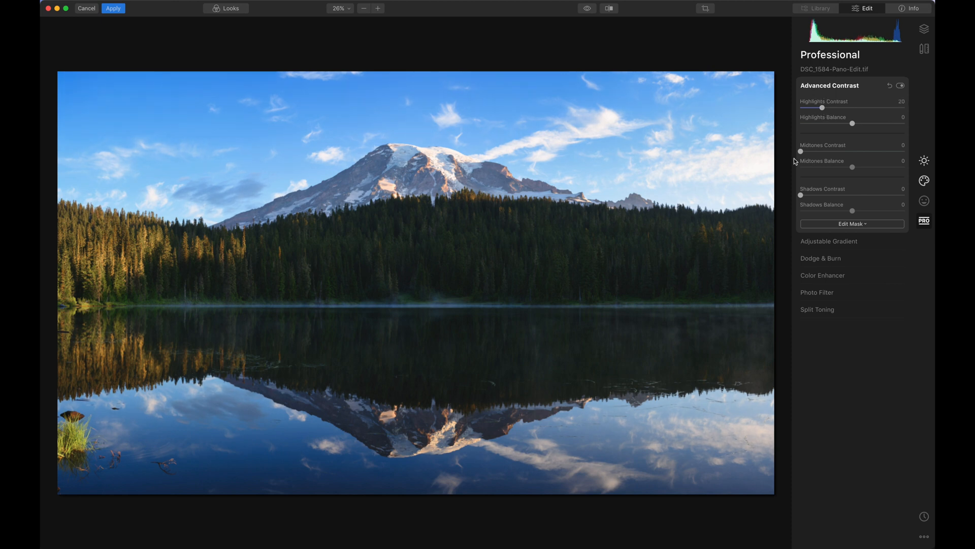
{"action": "mouse_move", "coordinate": [801, 152]}
{"action": "left_mouse_down"}
{"action": "mouse_move", "coordinate": [833, 154]}
{"action": "mouse_move", "coordinate": [813, 151]}
{"action": "left_mouse_up"}
{"action": "left_click_drag", "start_coordinate": [801, 196], "coordinate": [814, 197]}
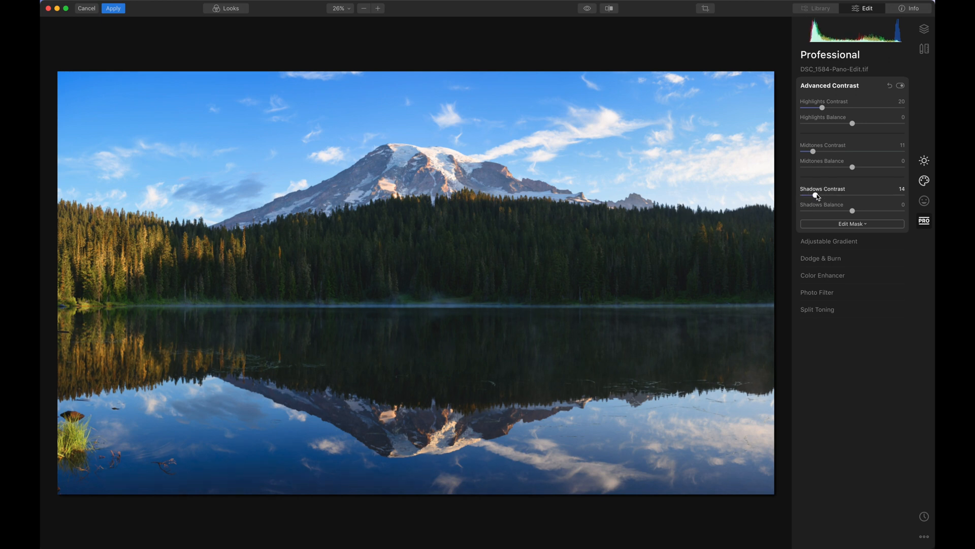
Step: Reduce the overall Saturation in the essential Color settings to -8
{"action": "left_click", "coordinate": [922, 160]}
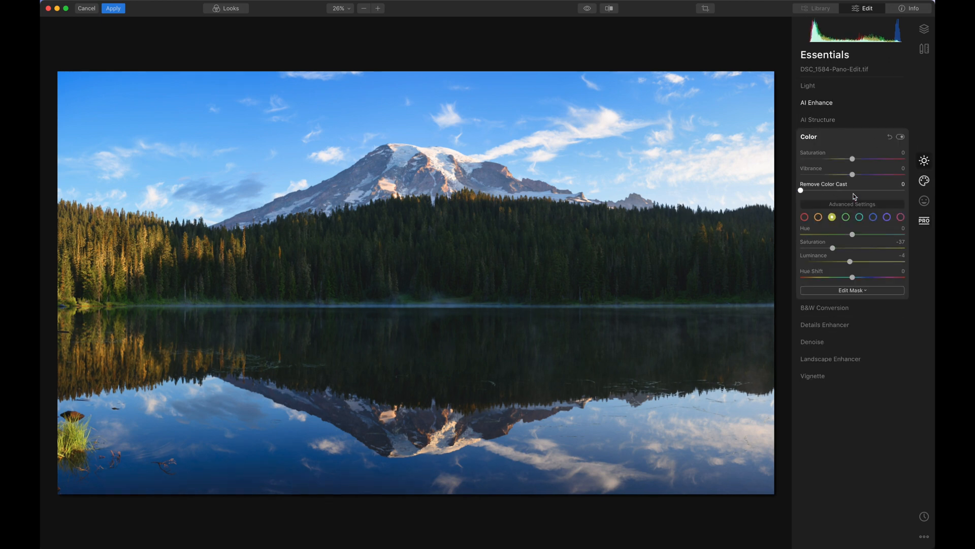
{"action": "left_click_drag", "start_coordinate": [853, 159], "coordinate": [847, 162]}
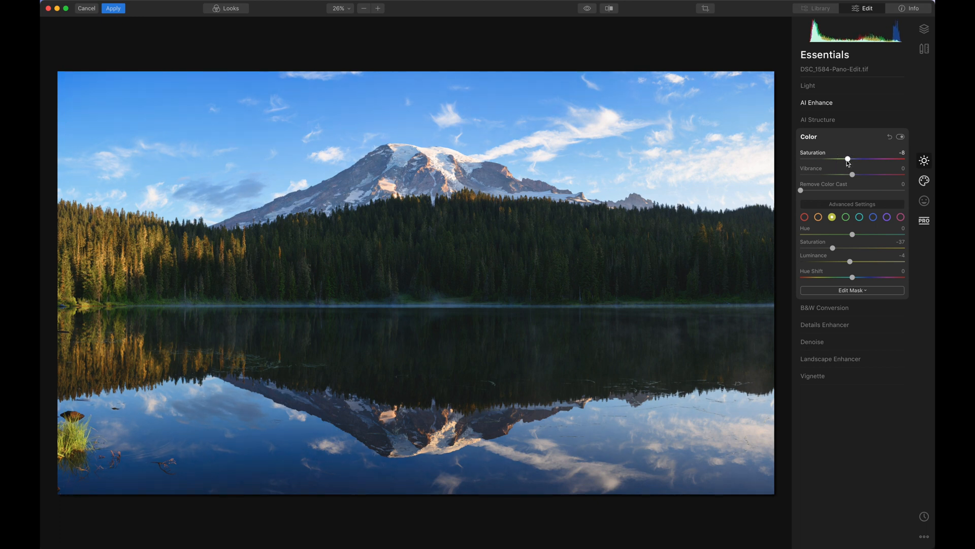
Step: Add Sunrays with the sun center just outside the photo's right edge, level with the upper sky, and set Amount to 3
{"action": "left_click", "coordinate": [924, 181]}
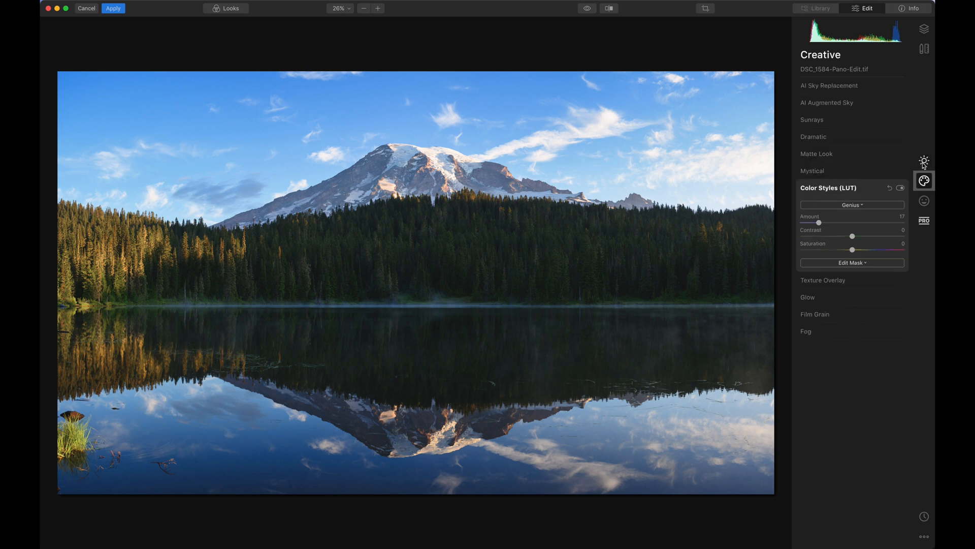
{"action": "left_click", "coordinate": [892, 121]}
{"action": "left_click", "coordinate": [851, 137]}
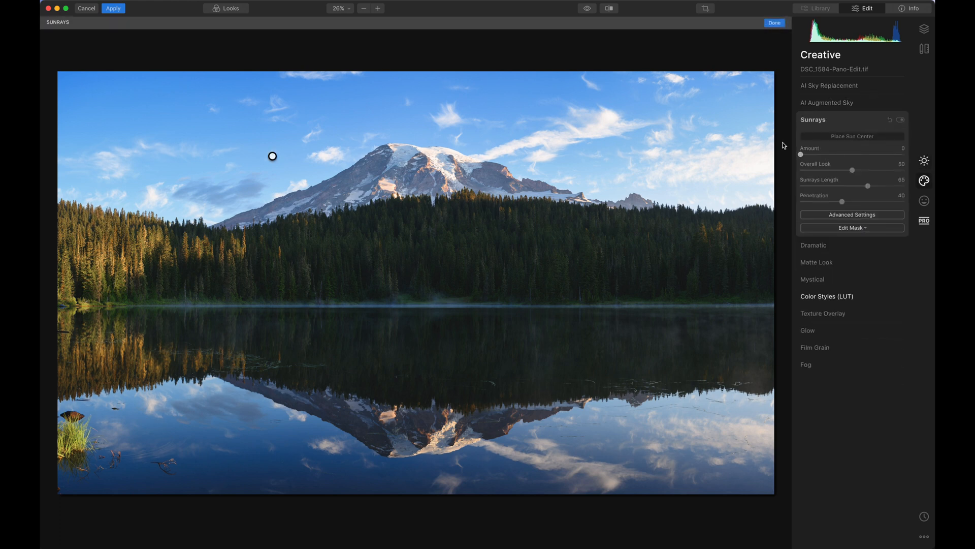
{"action": "left_click_drag", "start_coordinate": [272, 156], "coordinate": [778, 154]}
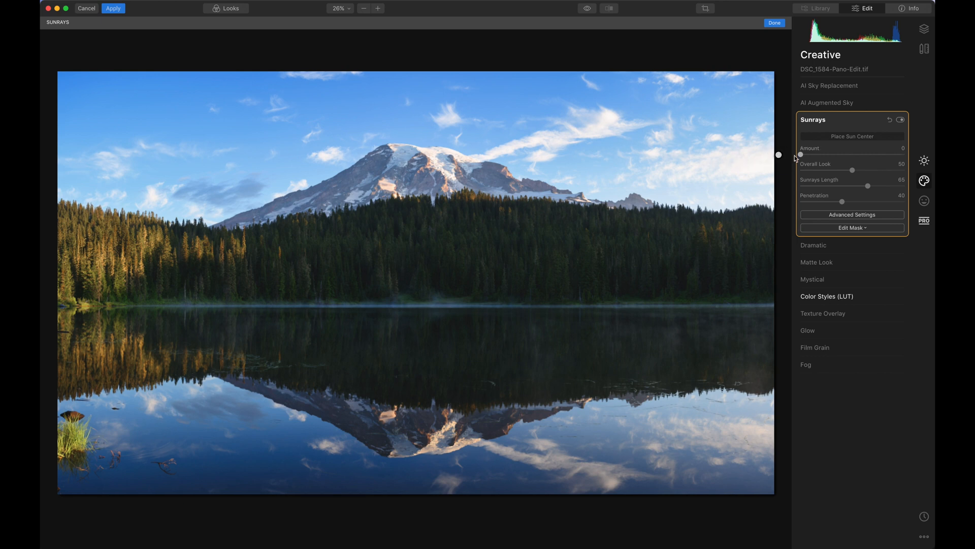
{"action": "left_click_drag", "start_coordinate": [801, 155], "coordinate": [804, 158]}
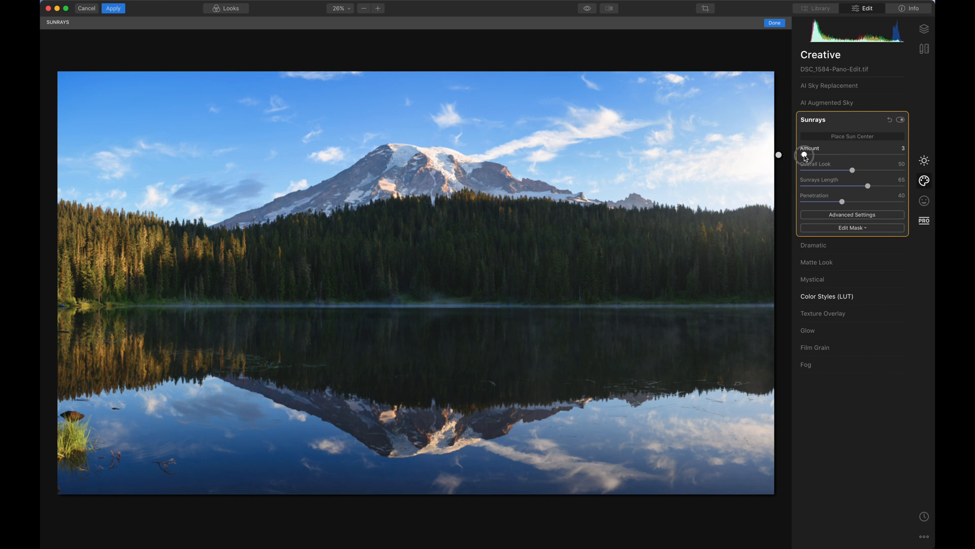
{"action": "left_click_drag", "start_coordinate": [803, 157], "coordinate": [805, 159]}
{"action": "left_click_drag", "start_coordinate": [780, 155], "coordinate": [787, 146]}
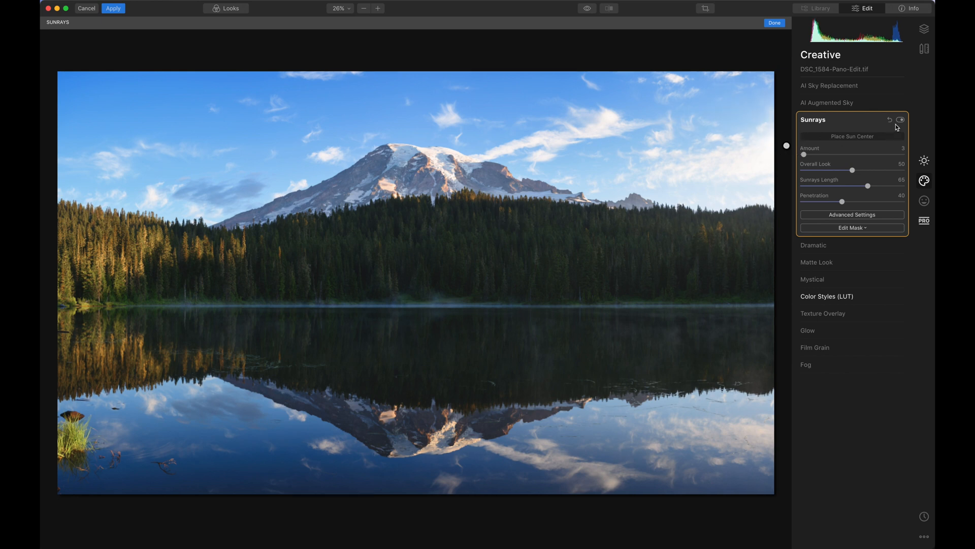
Step: Compare the photo with and without Sunrays, and apply the Luminar edits to return to Lightroom Classic
{"action": "left_click", "coordinate": [902, 121]}
{"action": "left_click", "coordinate": [901, 120]}
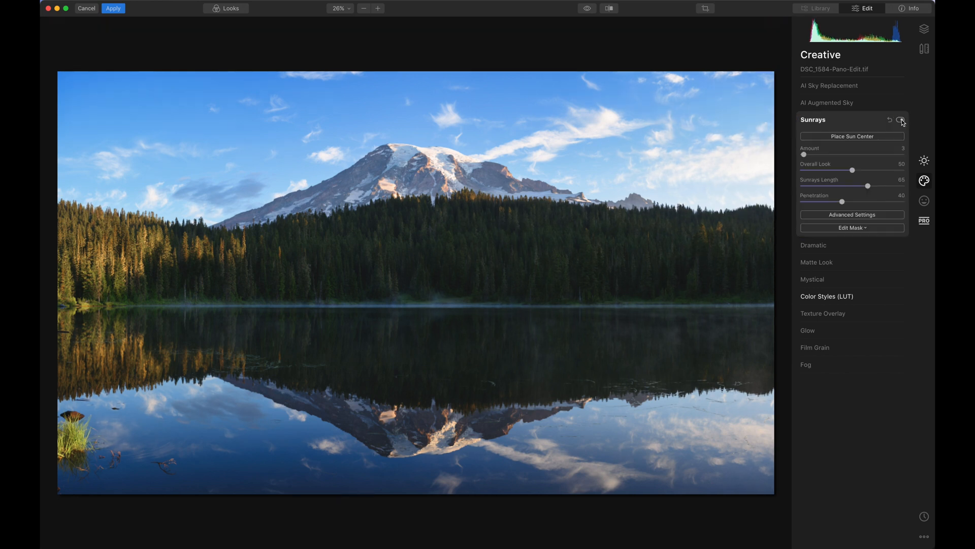
{"action": "left_click", "coordinate": [901, 120]}
{"action": "left_click", "coordinate": [901, 120]}
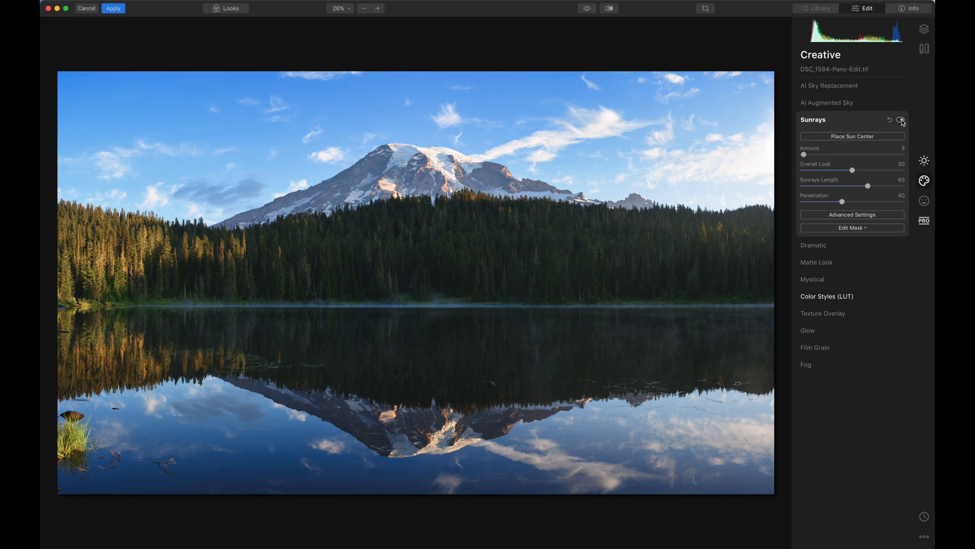
{"action": "left_click", "coordinate": [115, 8]}
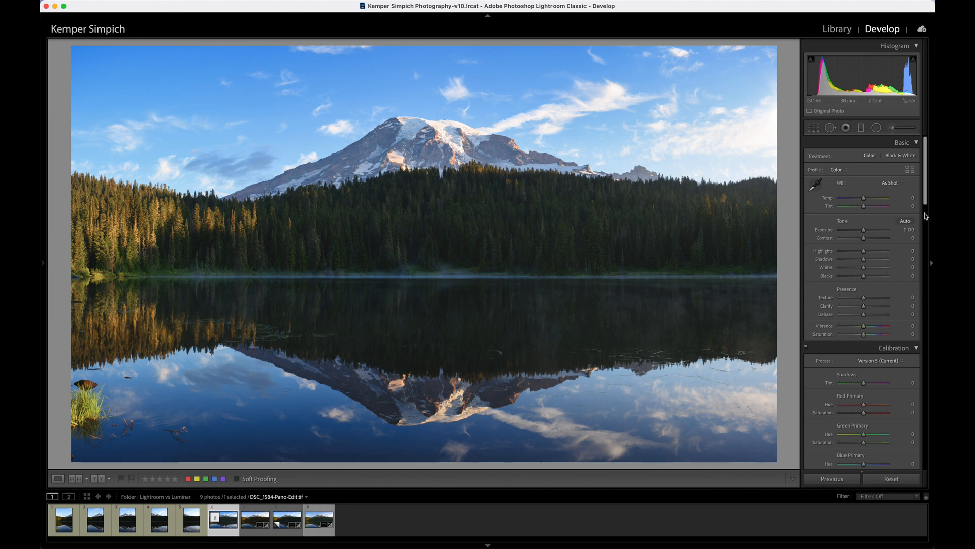
Step: Add a diagonal graduated filter across the photo's lower-left water and shoreline, with Exposure at -0.63 and its angle adjusted
{"action": "left_click", "coordinate": [861, 128]}
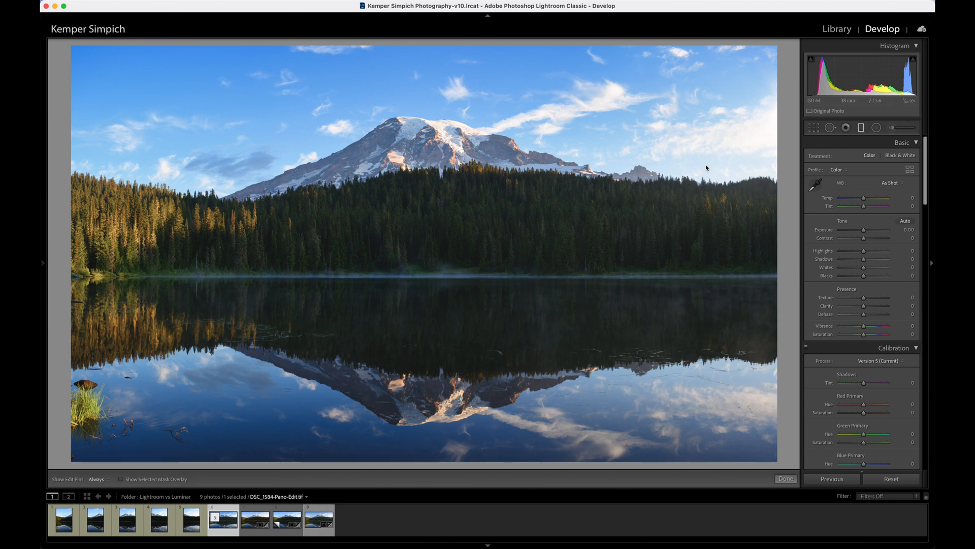
{"action": "left_click_drag", "start_coordinate": [191, 386], "coordinate": [283, 243]}
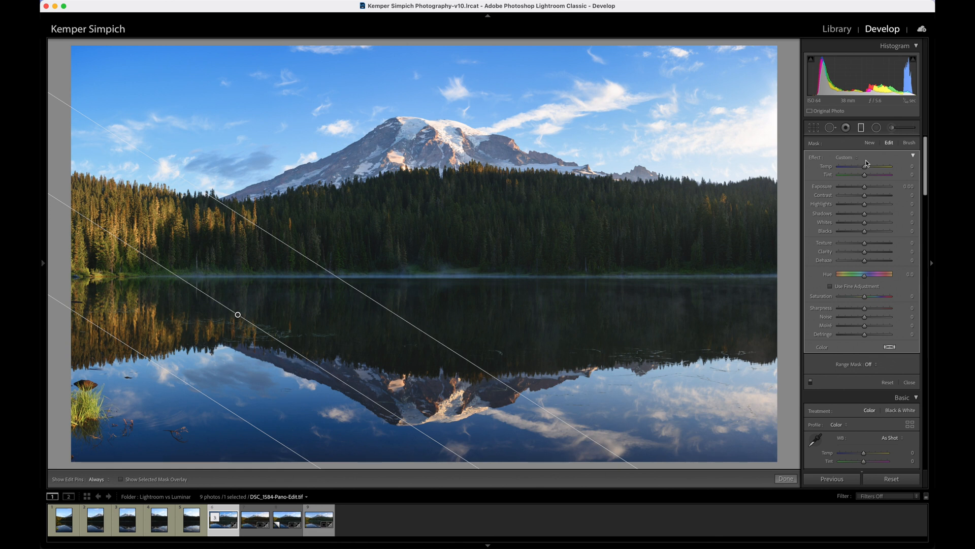
{"action": "left_click_drag", "start_coordinate": [866, 189], "coordinate": [861, 189]}
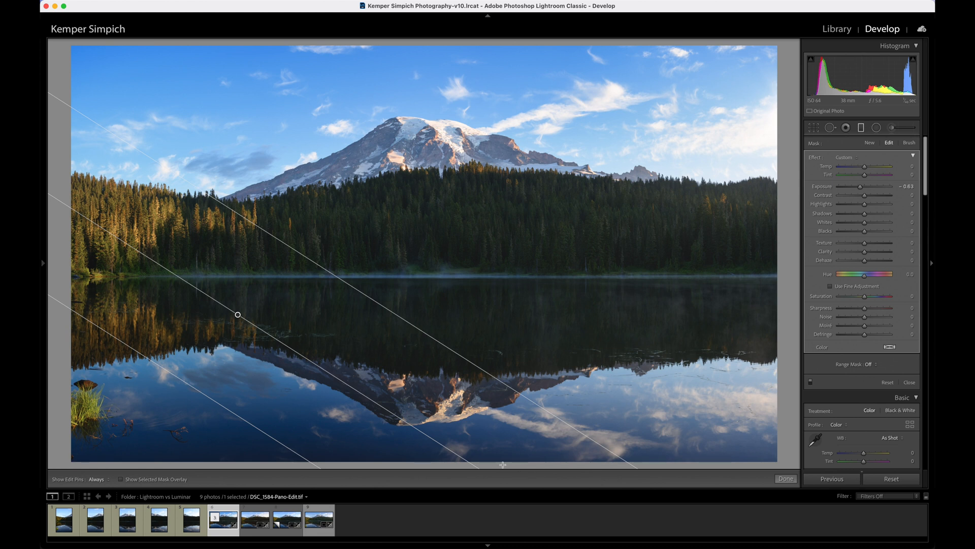
{"action": "left_click_drag", "start_coordinate": [463, 457], "coordinate": [462, 299]}
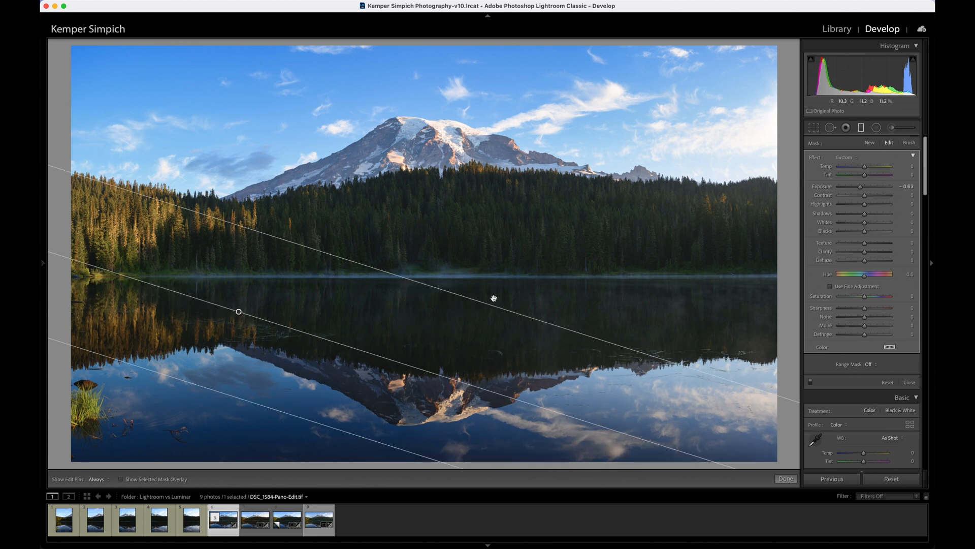
{"action": "left_click_drag", "start_coordinate": [346, 346], "coordinate": [345, 358]}
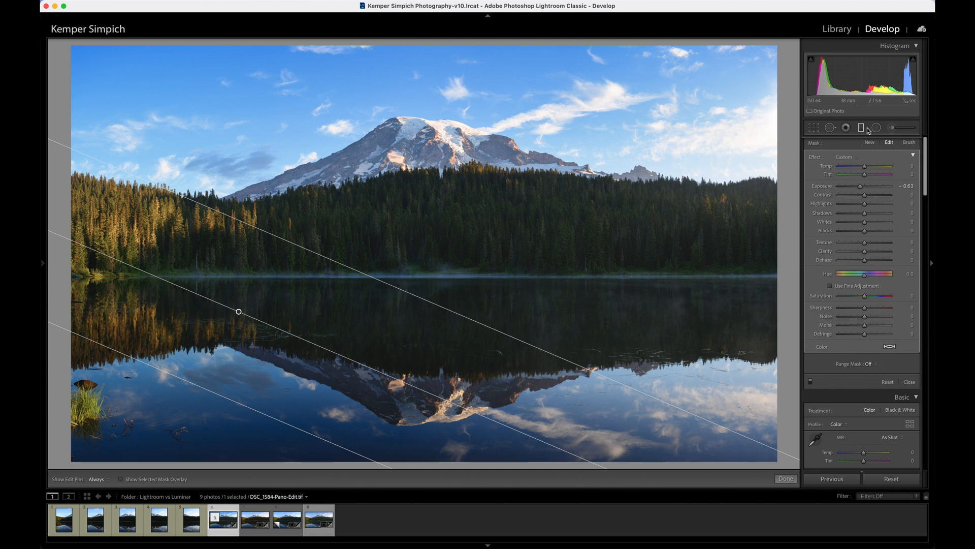
Step: Add an inverted radial filter over the mountain peak with Sharpness at 39, and finish the mask
{"action": "key", "text": "shift+m"}
{"action": "left_click_drag", "start_coordinate": [425, 143], "coordinate": [526, 179]}
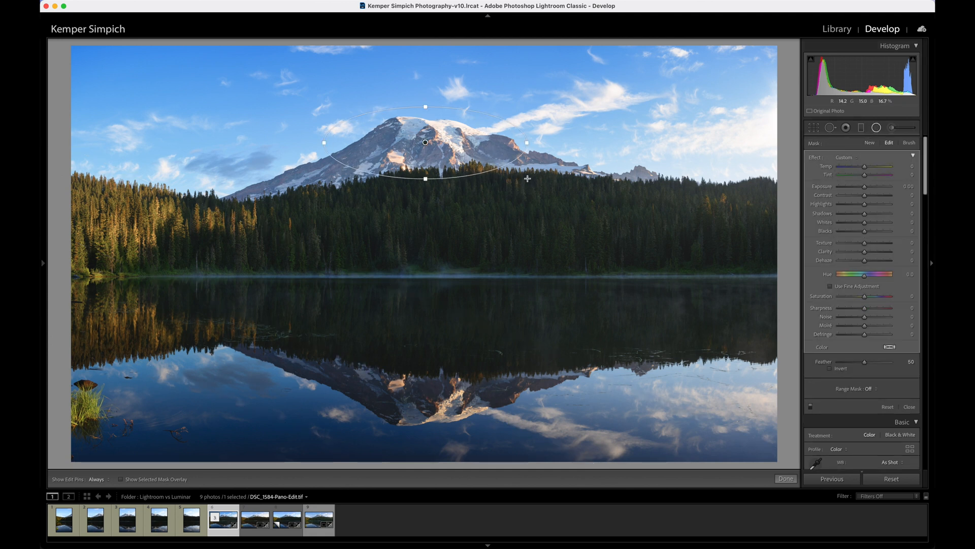
{"action": "left_click", "coordinate": [831, 368]}
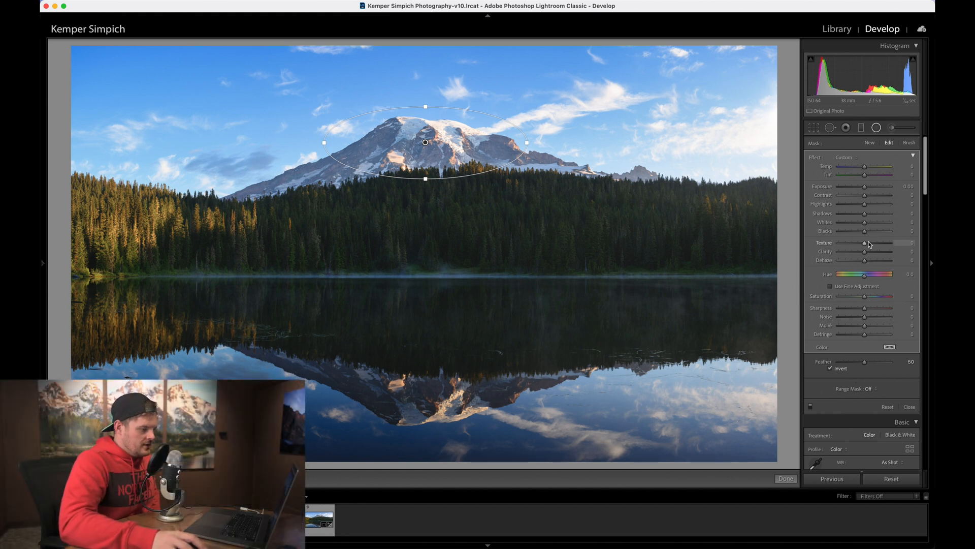
{"action": "mouse_move", "coordinate": [866, 311]}
{"action": "left_mouse_down"}
{"action": "mouse_move", "coordinate": [878, 313]}
{"action": "mouse_move", "coordinate": [870, 307]}
{"action": "left_mouse_up"}
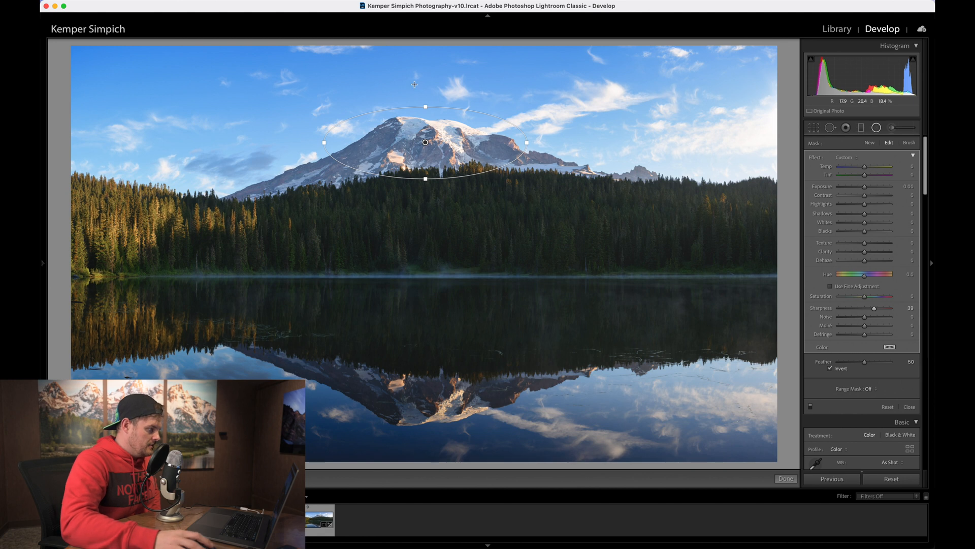
{"action": "left_click", "coordinate": [785, 478]}
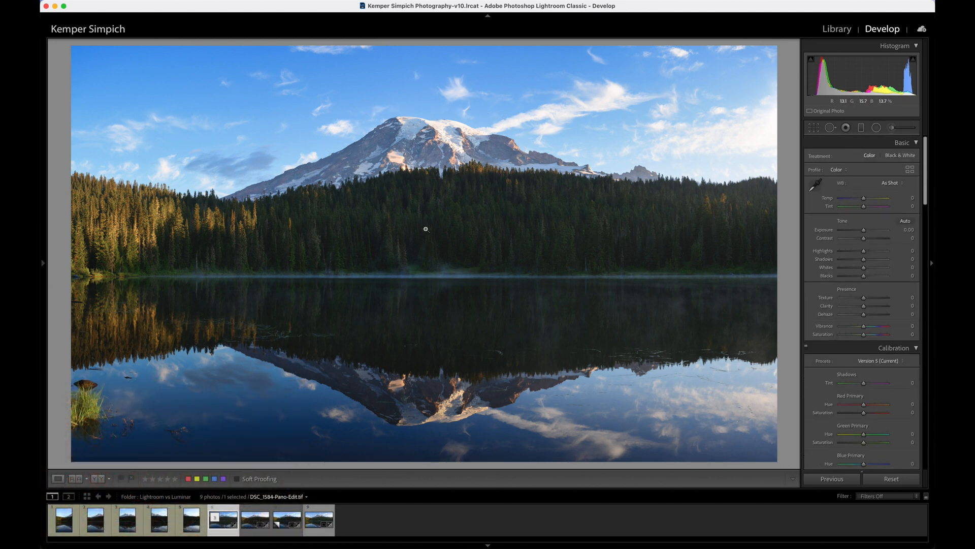
Step: Crop the panorama slightly inward from its edges, keeping the original aspect ratio locked
{"action": "left_click", "coordinate": [814, 128]}
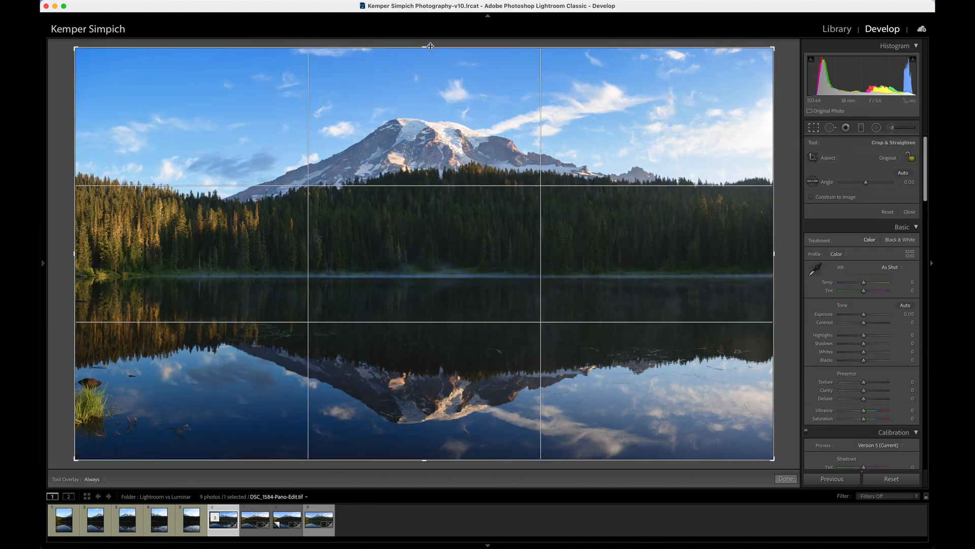
{"action": "left_click_drag", "start_coordinate": [427, 46], "coordinate": [427, 52]}
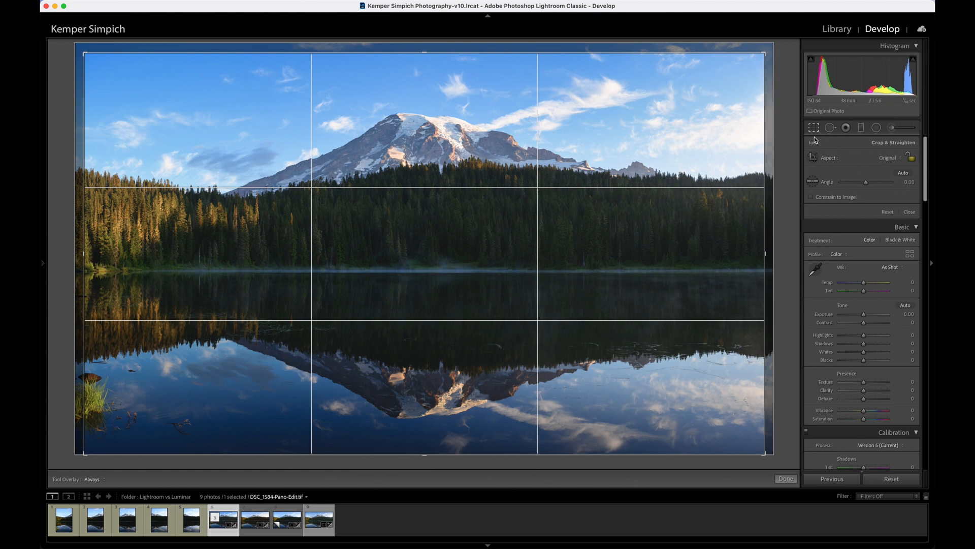
{"action": "left_click", "coordinate": [912, 158]}
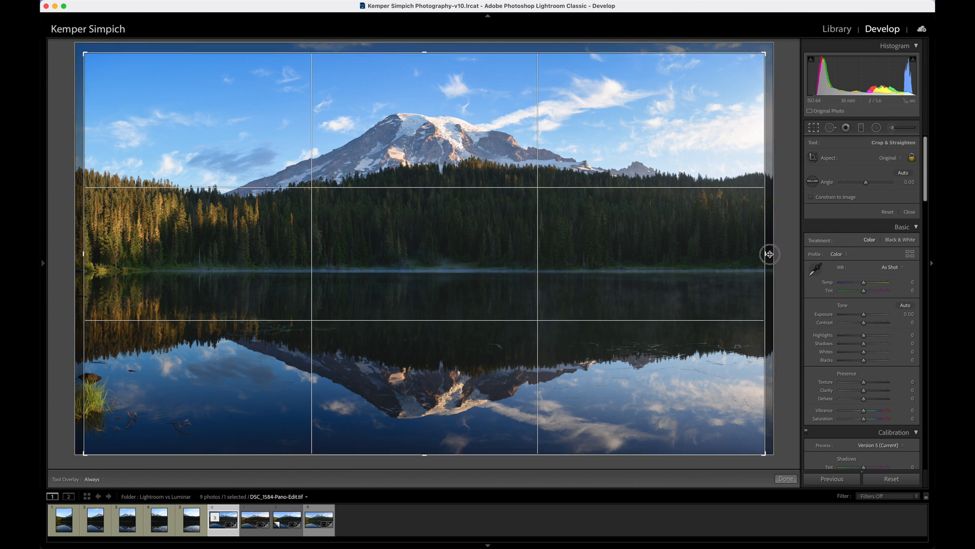
{"action": "left_click", "coordinate": [785, 479]}
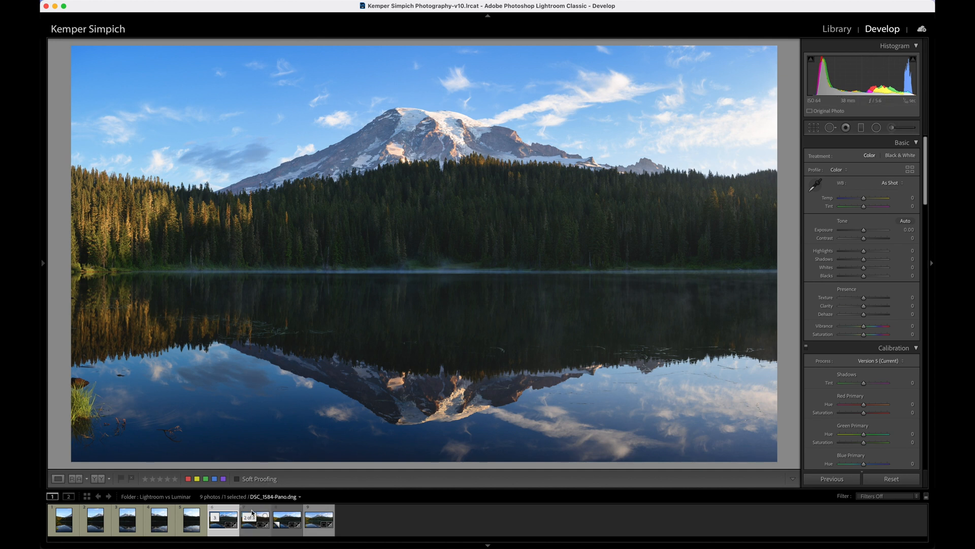
Step: Select the three edited versions of the panorama in the filmstrip and view them in turn to compare them
{"action": "left_click", "coordinate": [280, 523], "text": "shift"}
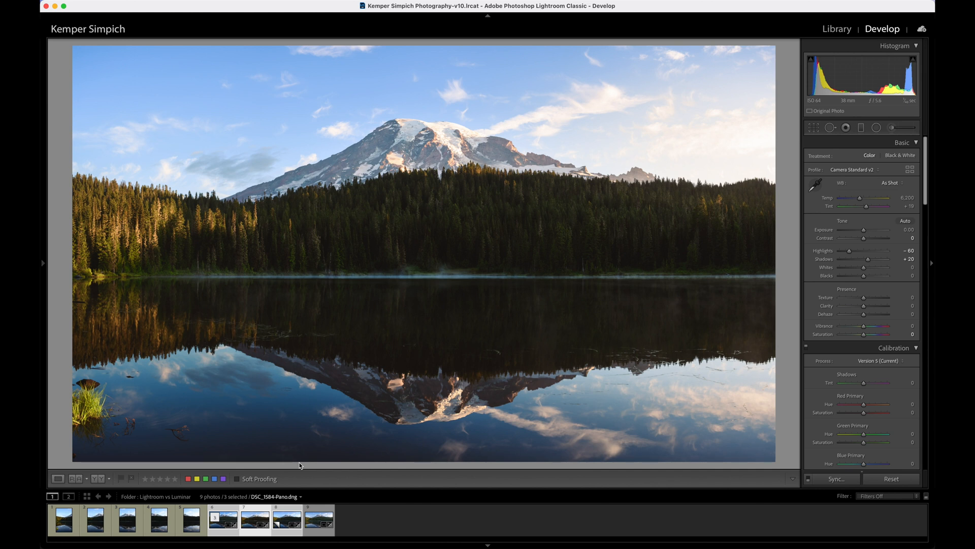
{"action": "key", "text": "Right"}
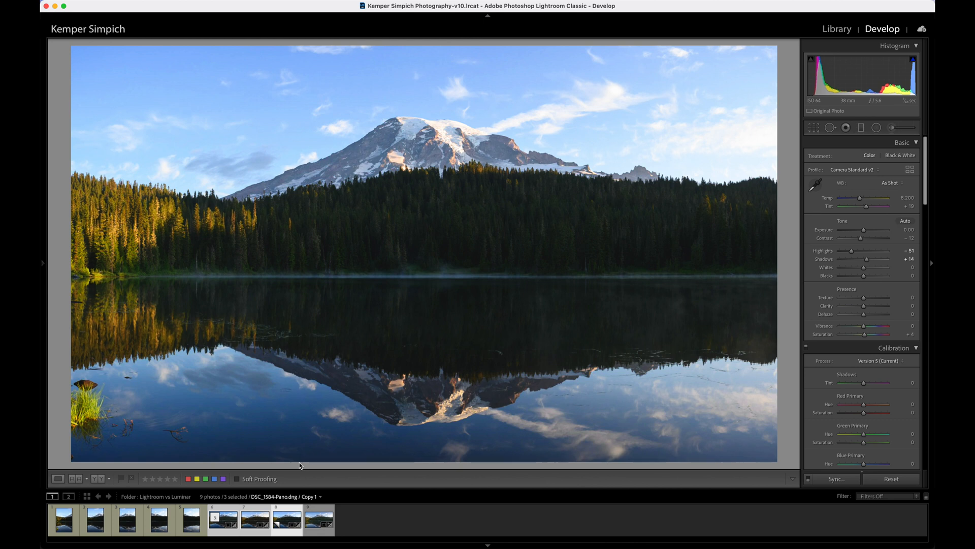